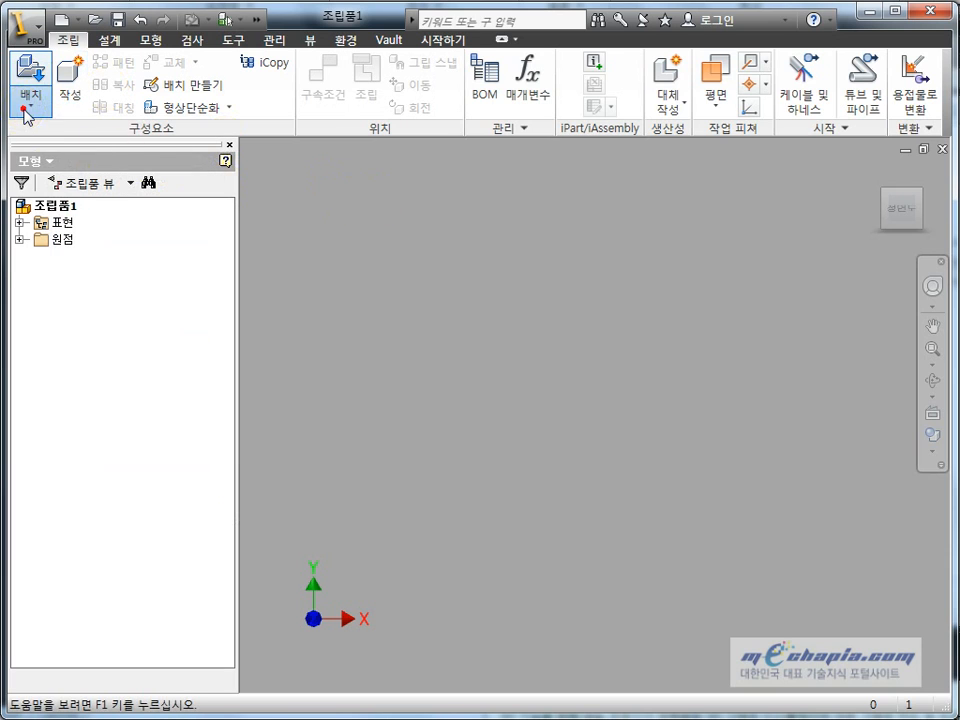
Start placing a component and browse to the Workspace folder under 6.어셈블리 예제 > TRANS
click(24, 109)
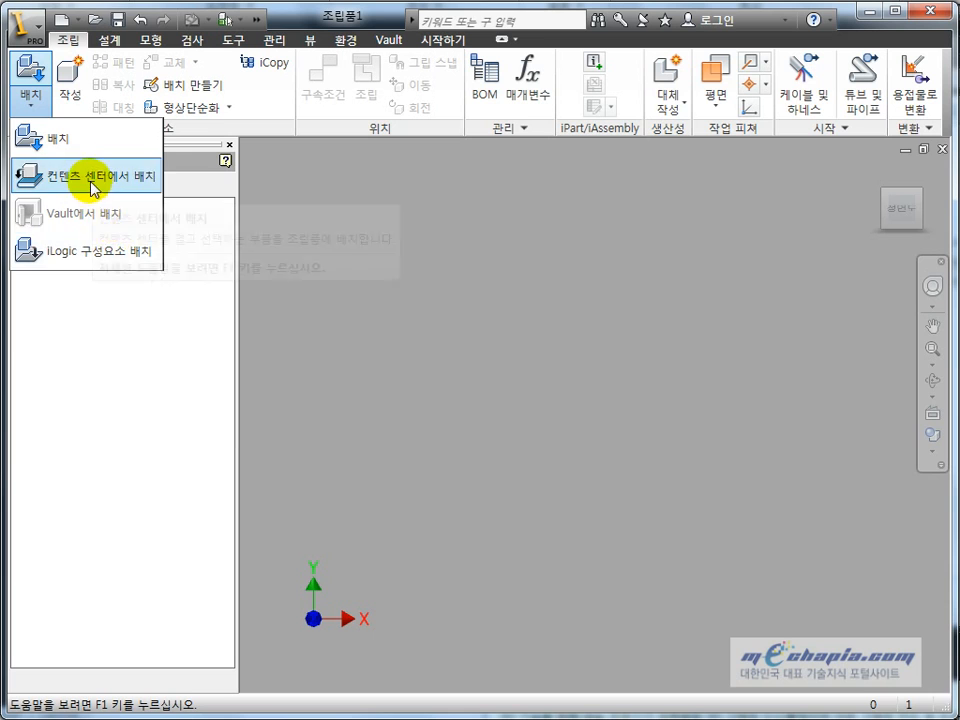
click(80, 146)
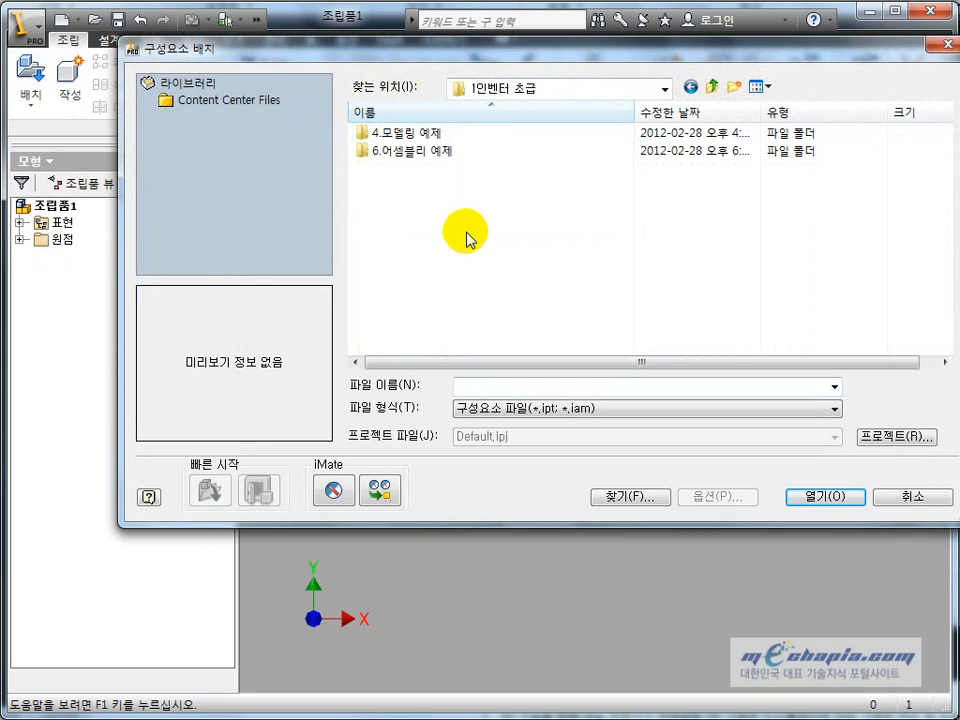
click(466, 232)
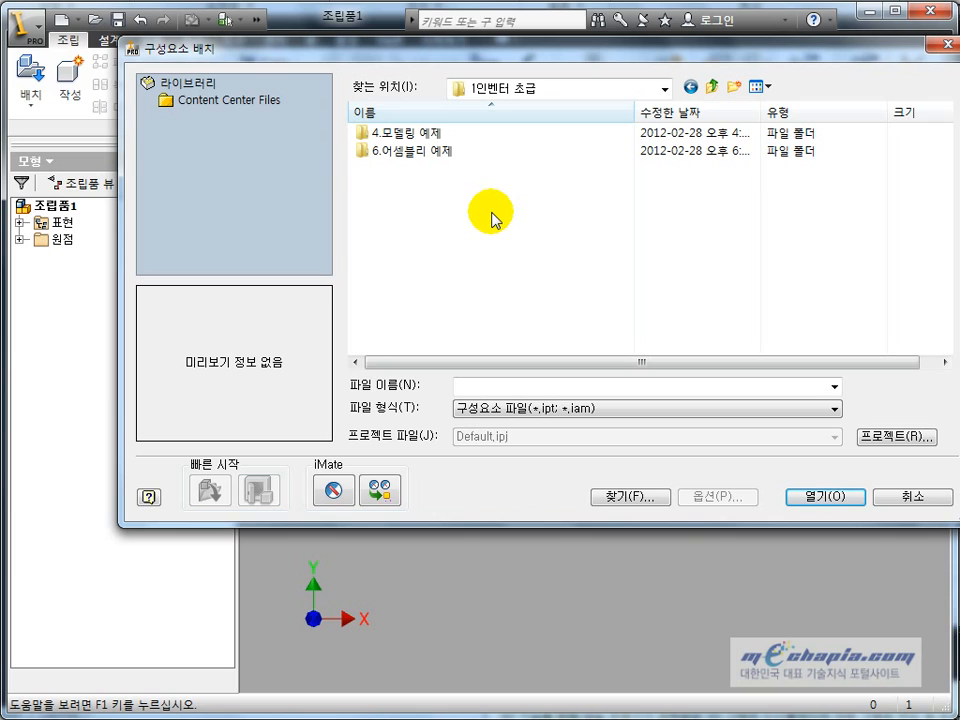
double_click(425, 151)
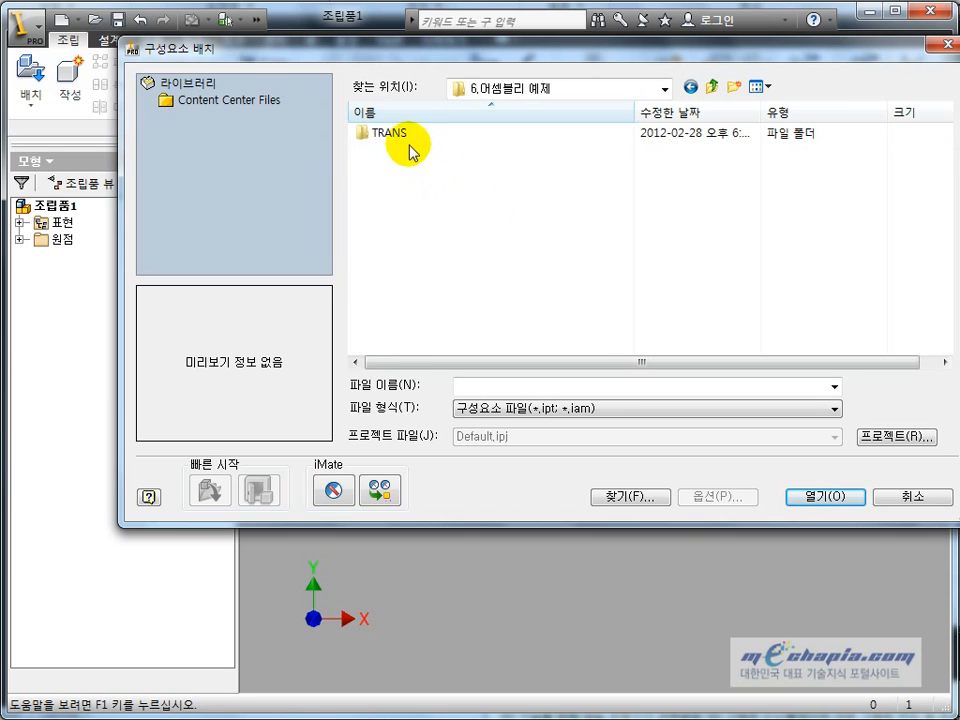
click(407, 134)
double_click(407, 134)
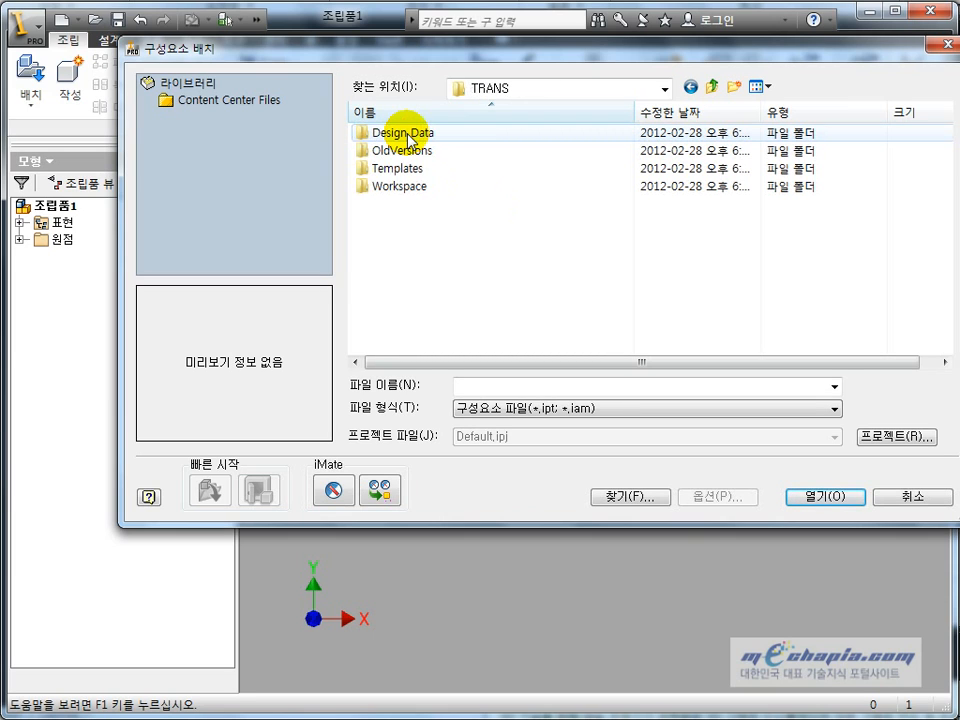
double_click(432, 187)
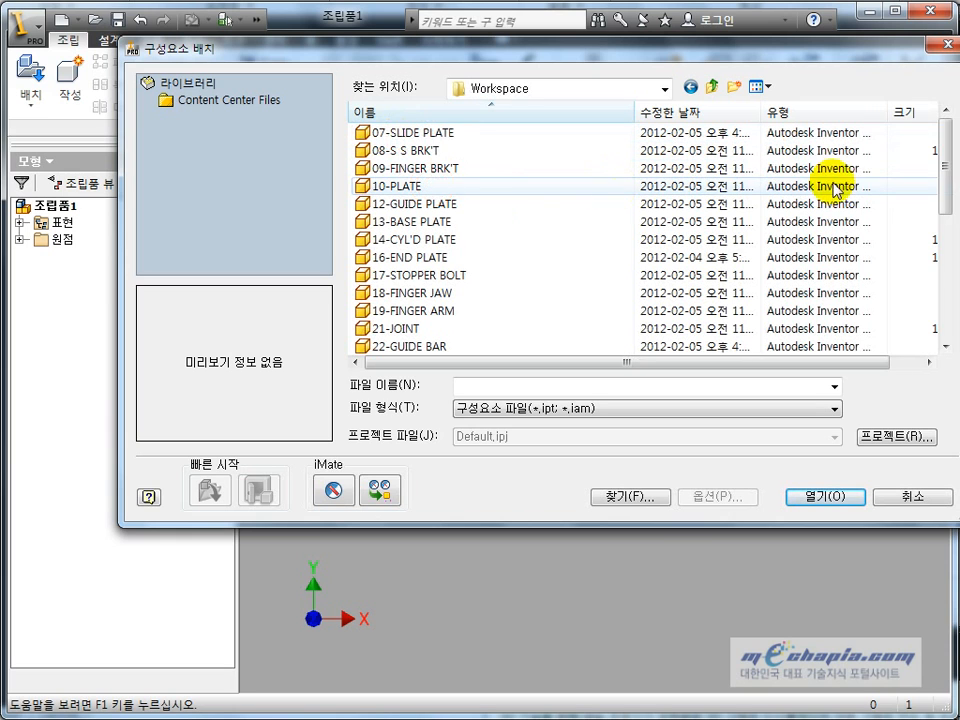
Choose the part file 07-SLIDE PLATE and open it to insert its first occurrence into the assembly
mouse_move(943, 154)
mouse_down()
mouse_move(939, 296)
mouse_move(933, 148)
mouse_up()
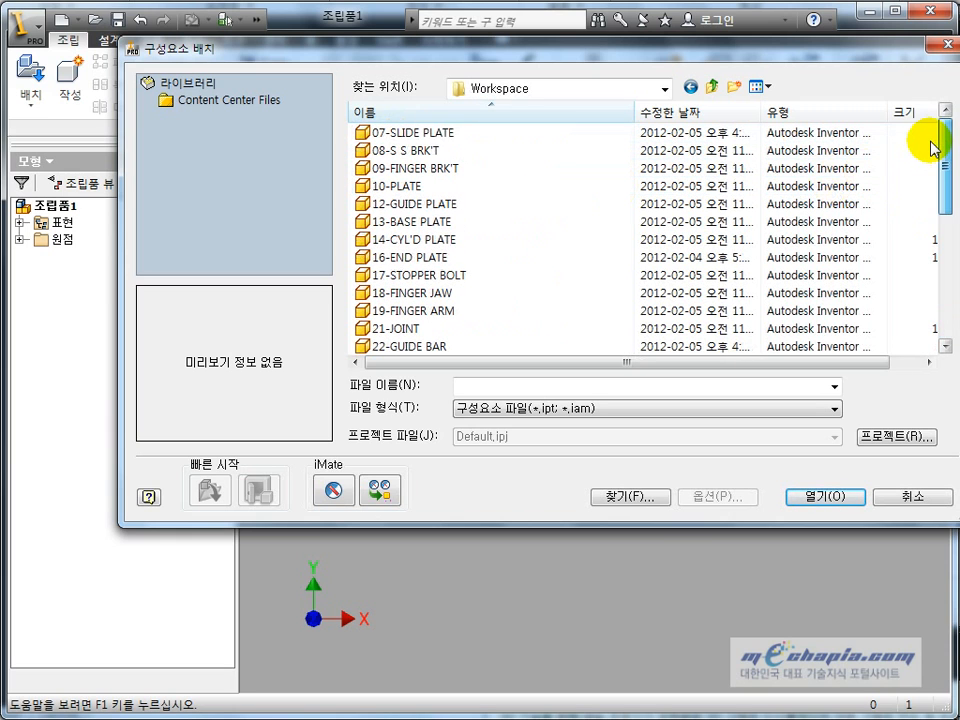
click(561, 133)
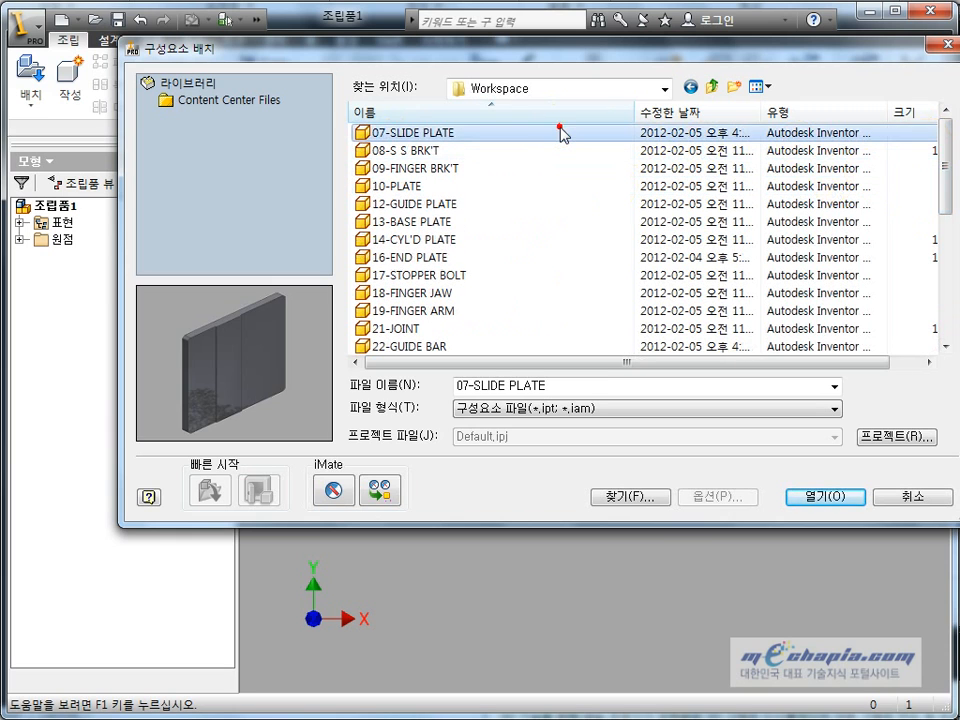
click(402, 151)
click(406, 133)
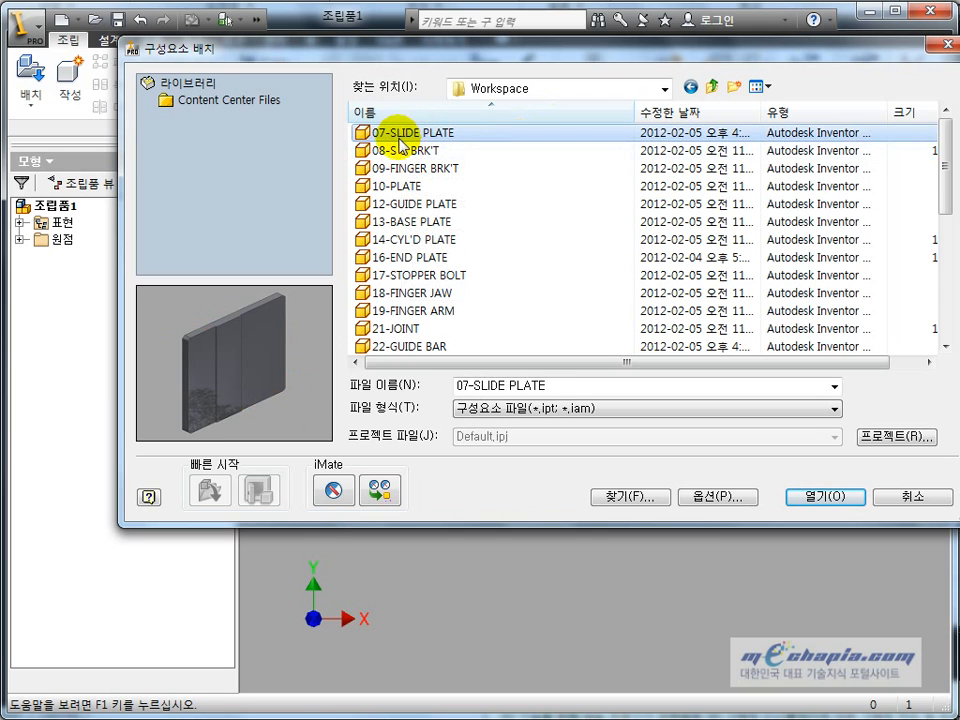
click(429, 131)
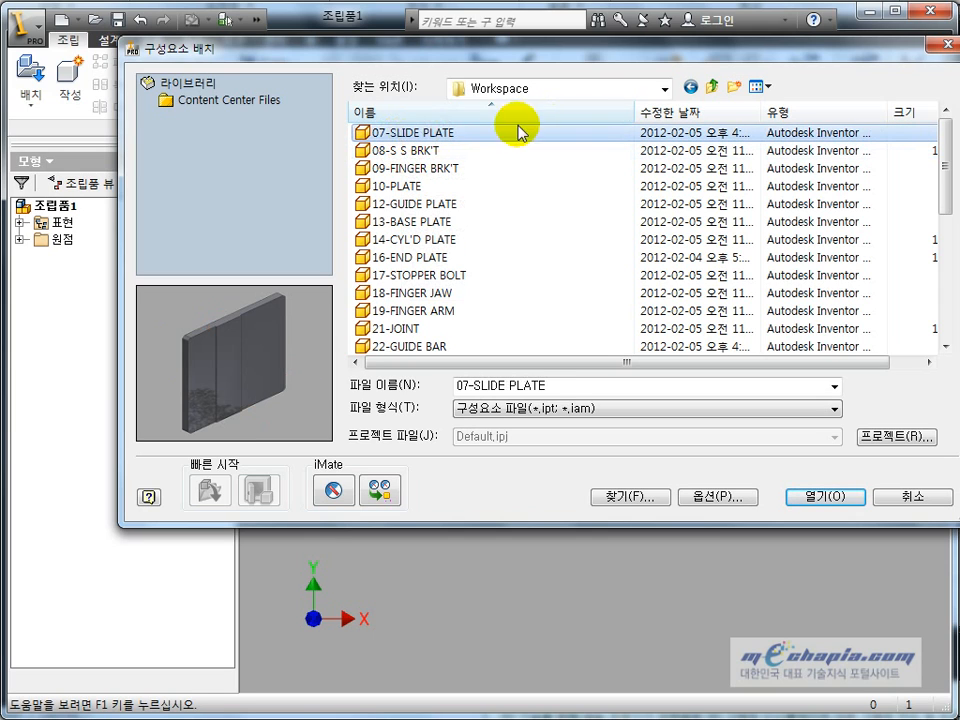
click(806, 495)
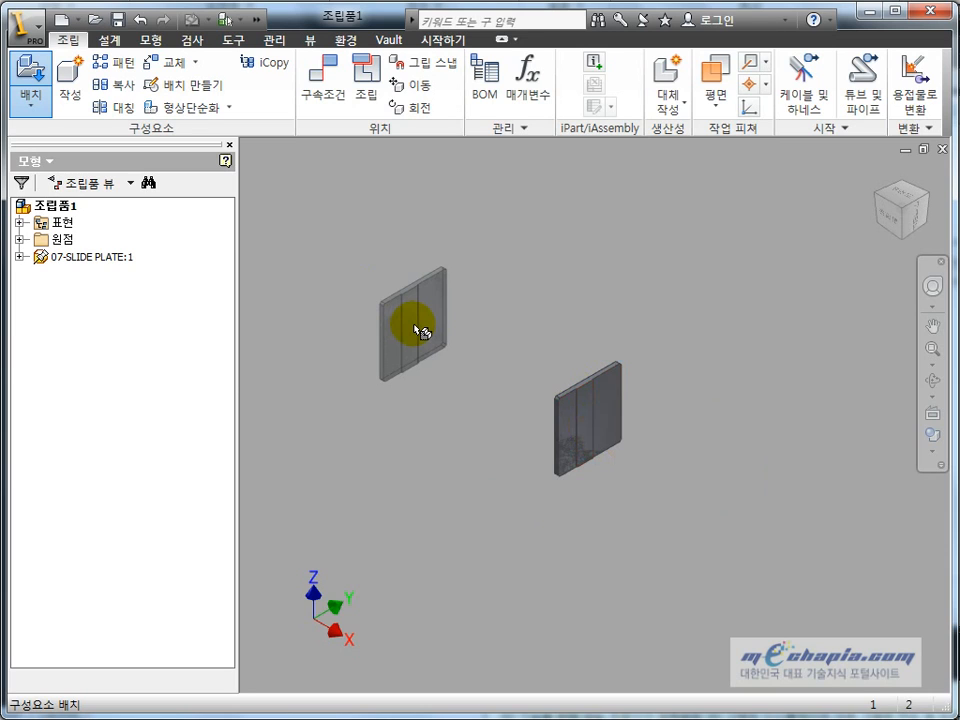
Place five more copies of 07-SLIDE PLATE around the first one and finish the placement
middle_drag(476, 372, 454, 377)
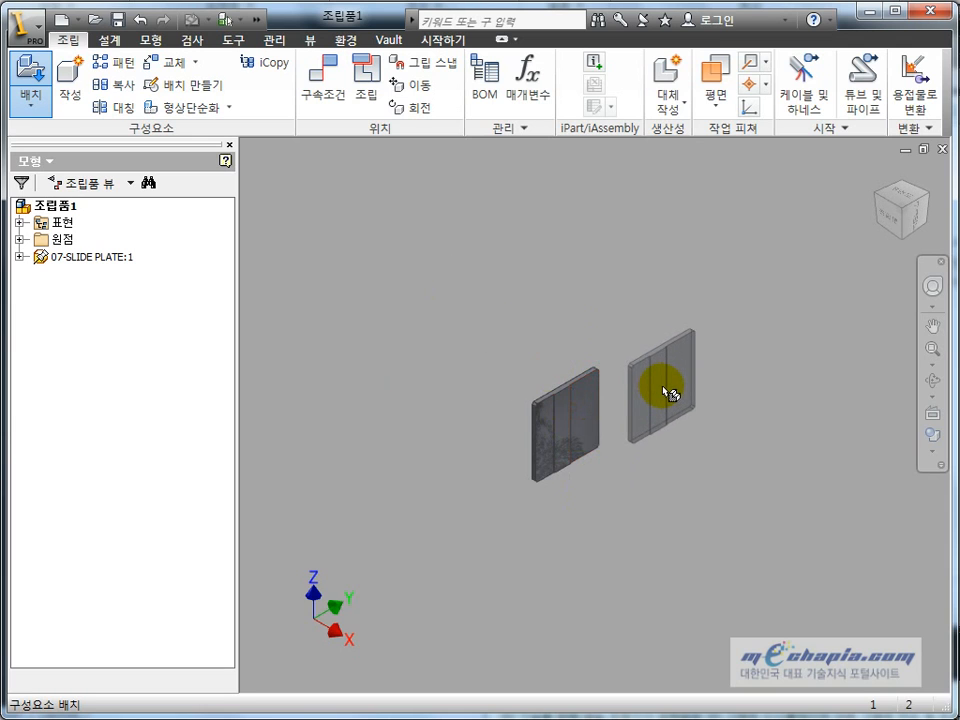
scroll(660, 392, up, 3)
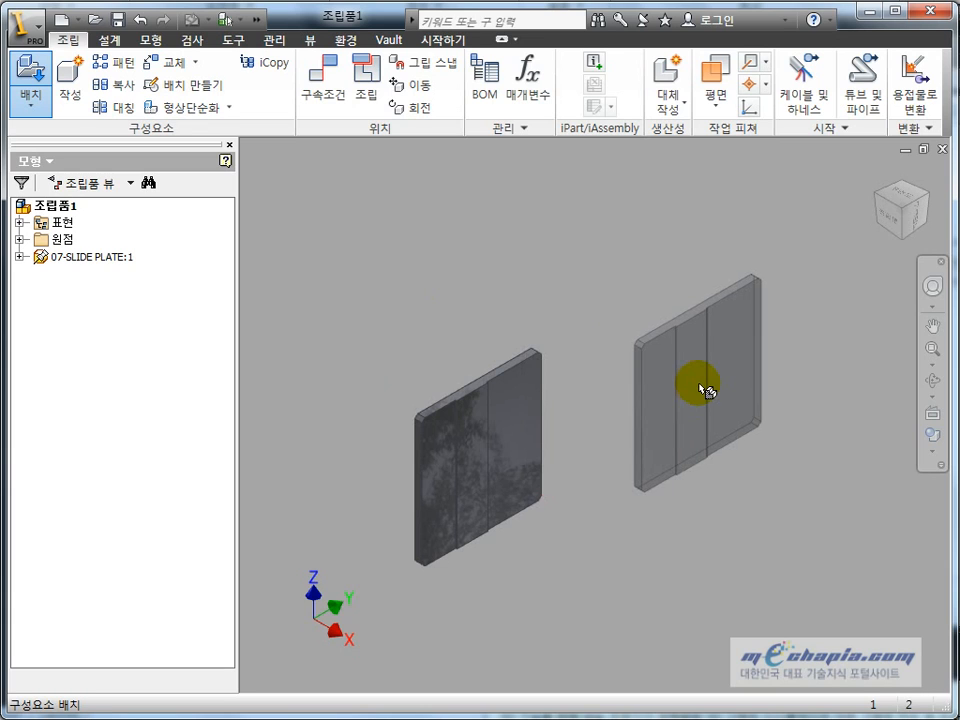
scroll(707, 390, down, 2)
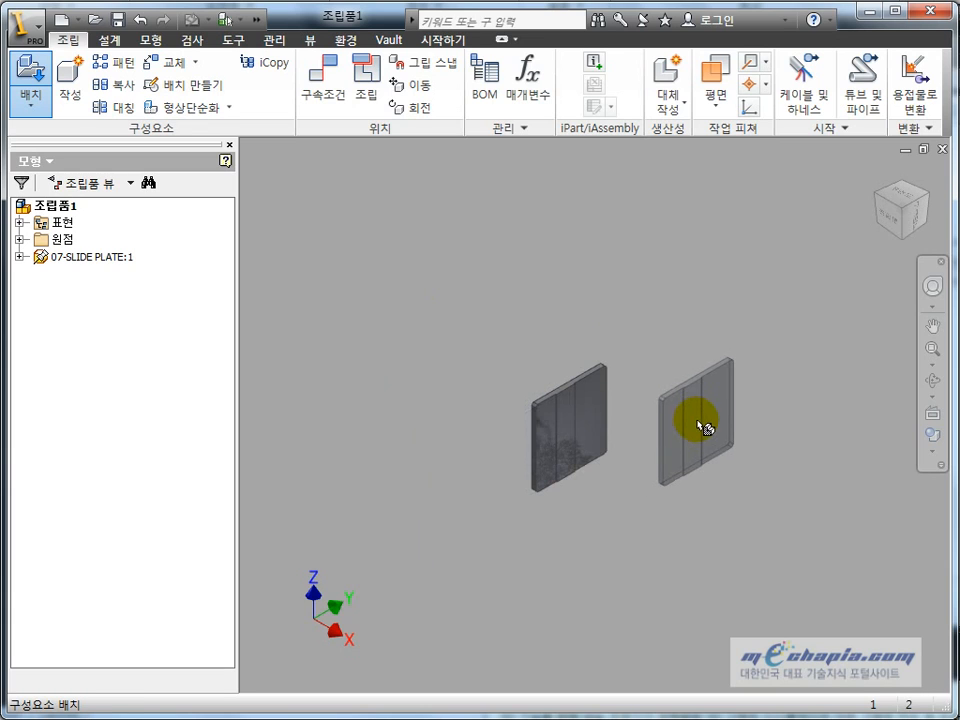
middle_drag(699, 426, 648, 402)
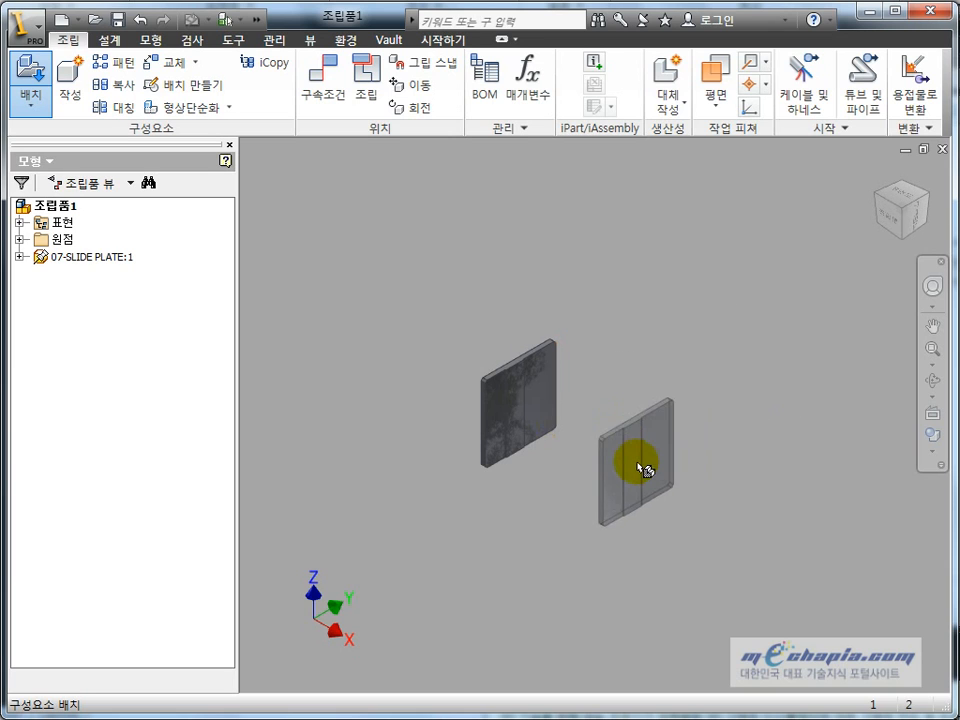
click(626, 467)
click(720, 283)
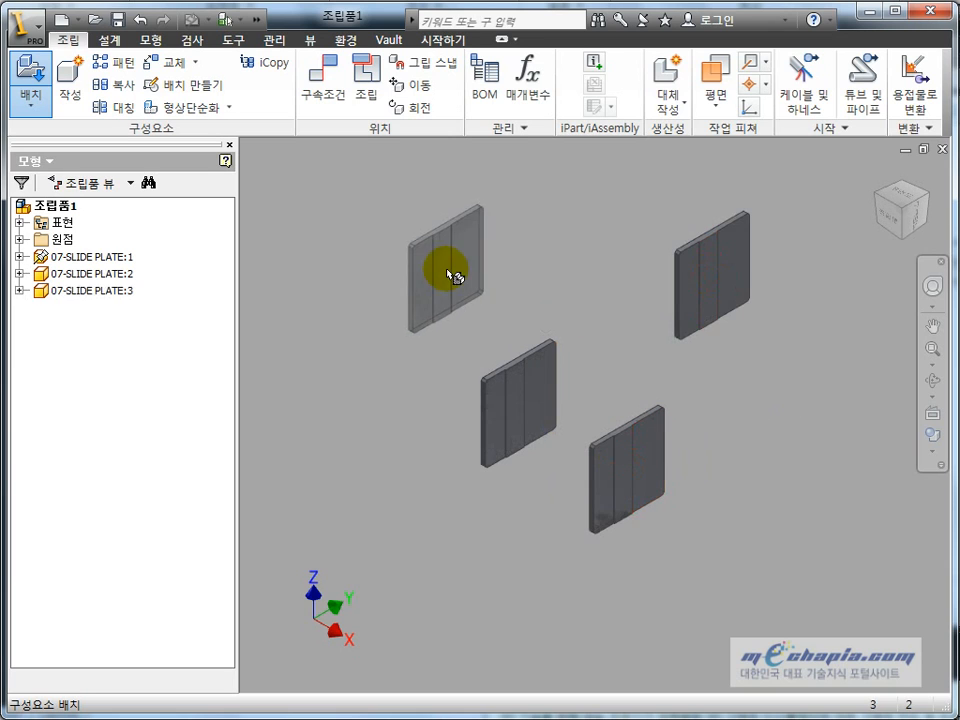
click(450, 274)
click(320, 462)
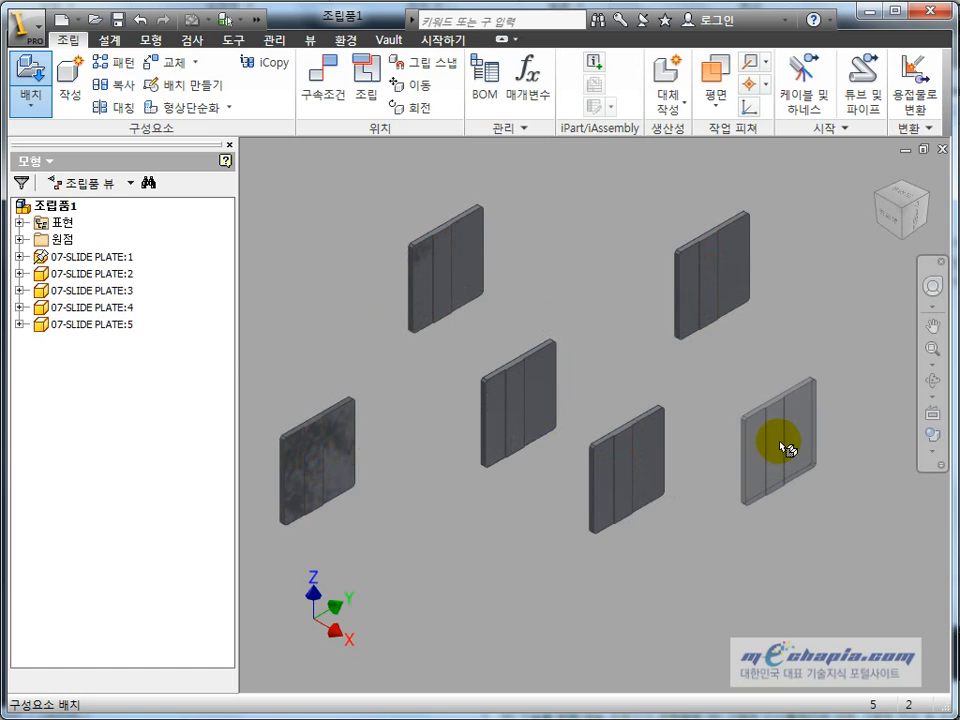
click(778, 446)
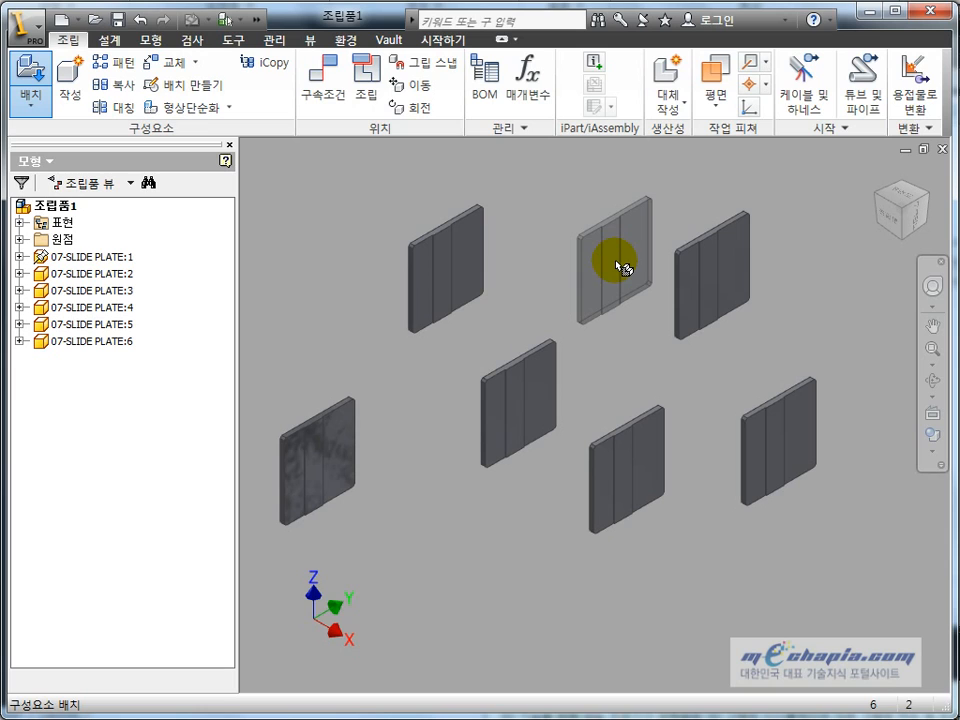
key(Escape)
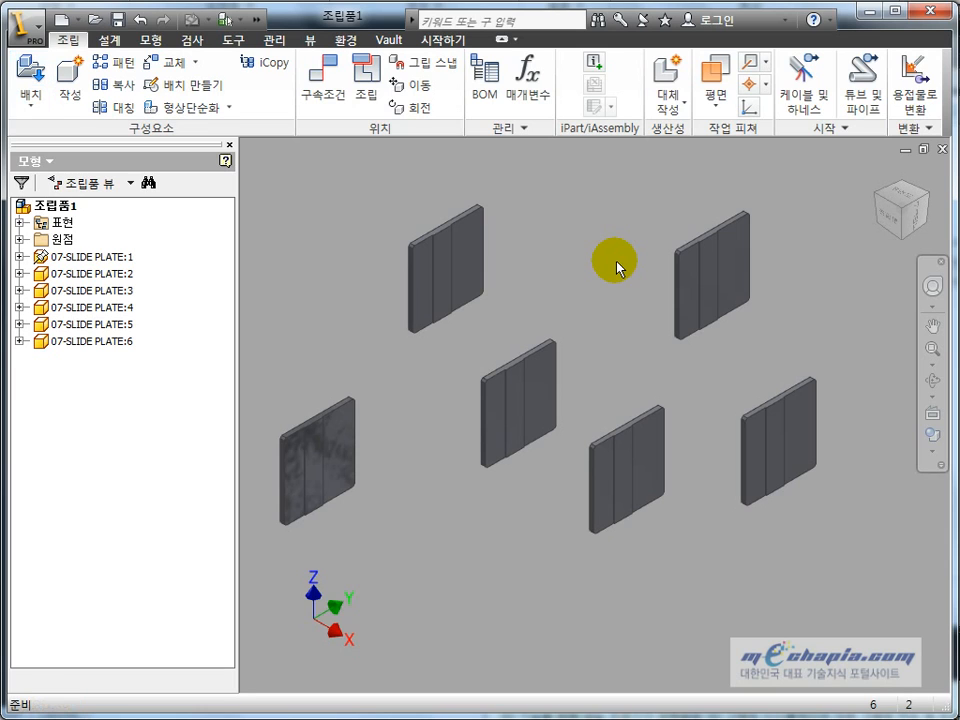
Examine which plate in the model each 07-SLIDE PLATE occurrence corresponds to by selecting the occurrences one after another
click(80, 258)
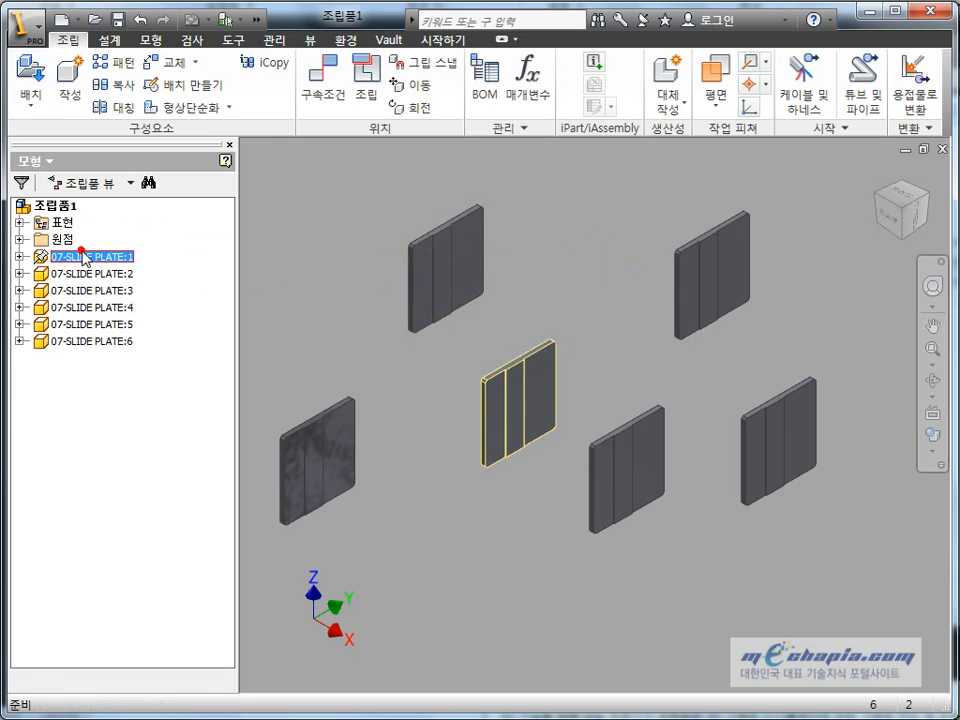
click(70, 272)
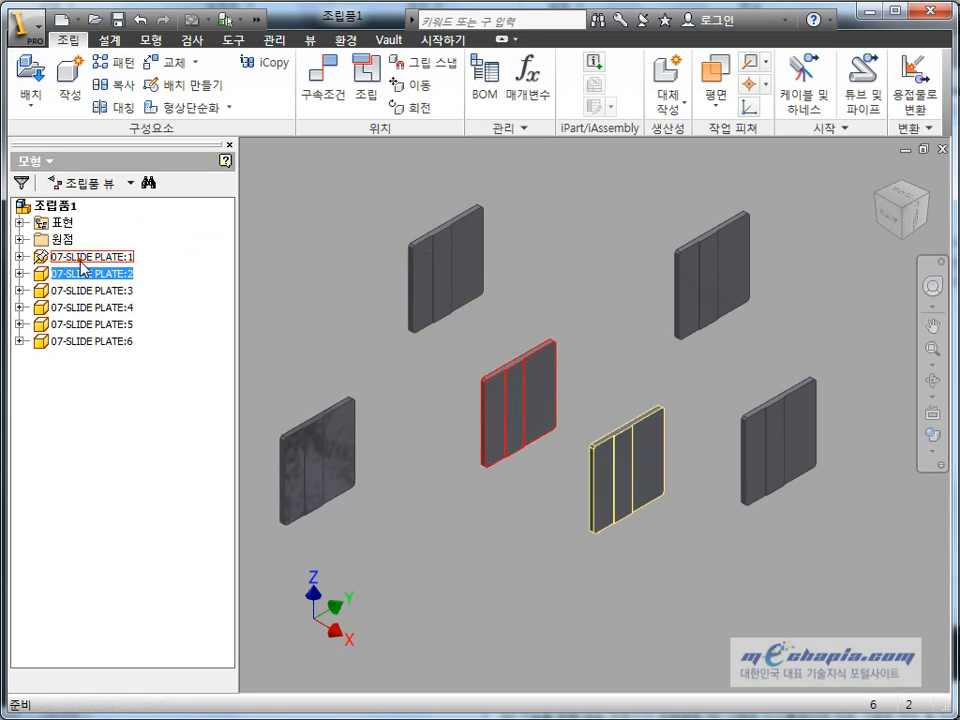
click(80, 258)
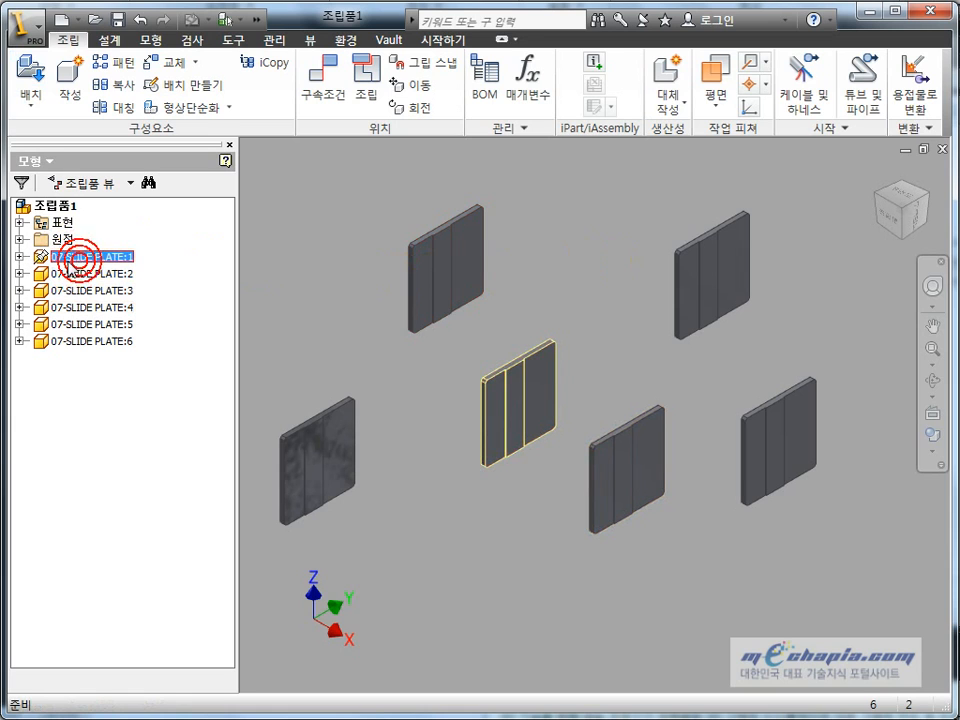
click(128, 274)
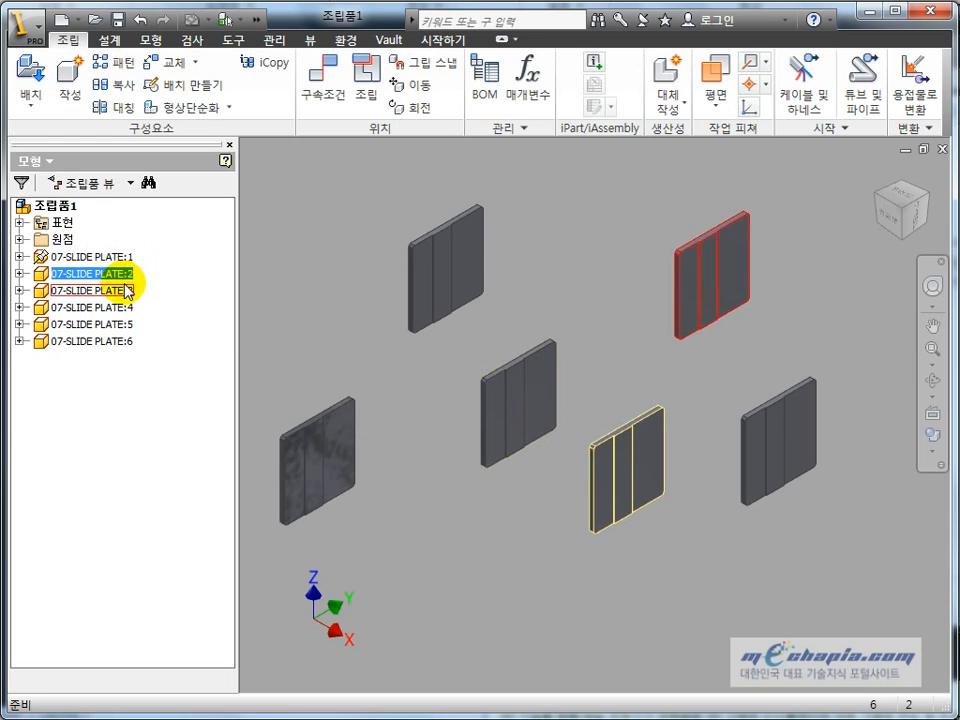
click(127, 291)
click(127, 307)
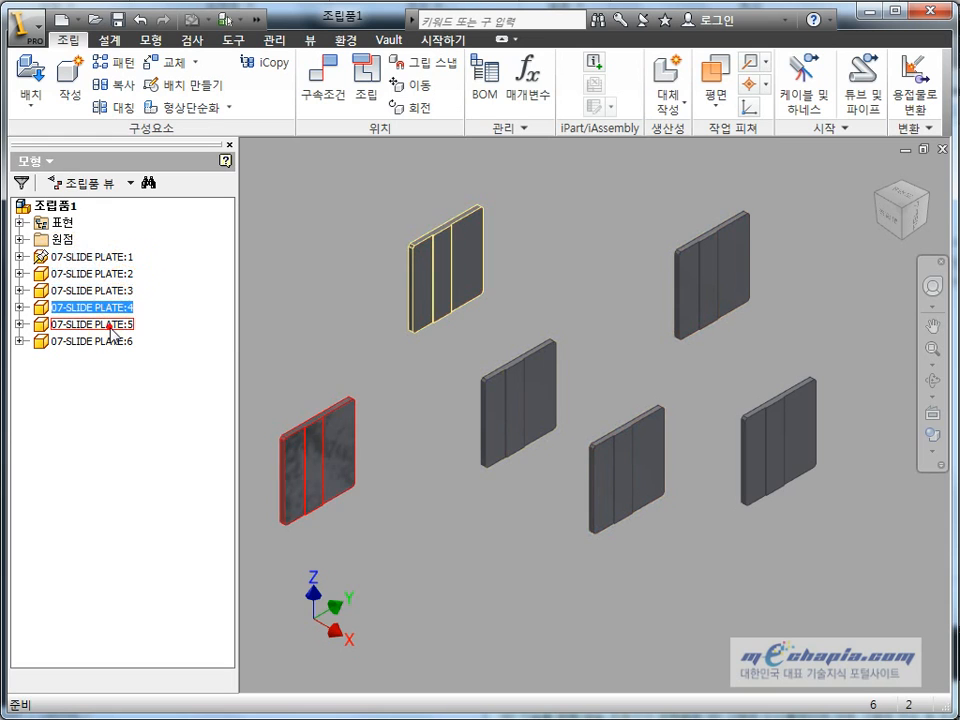
click(118, 324)
click(110, 341)
click(124, 257)
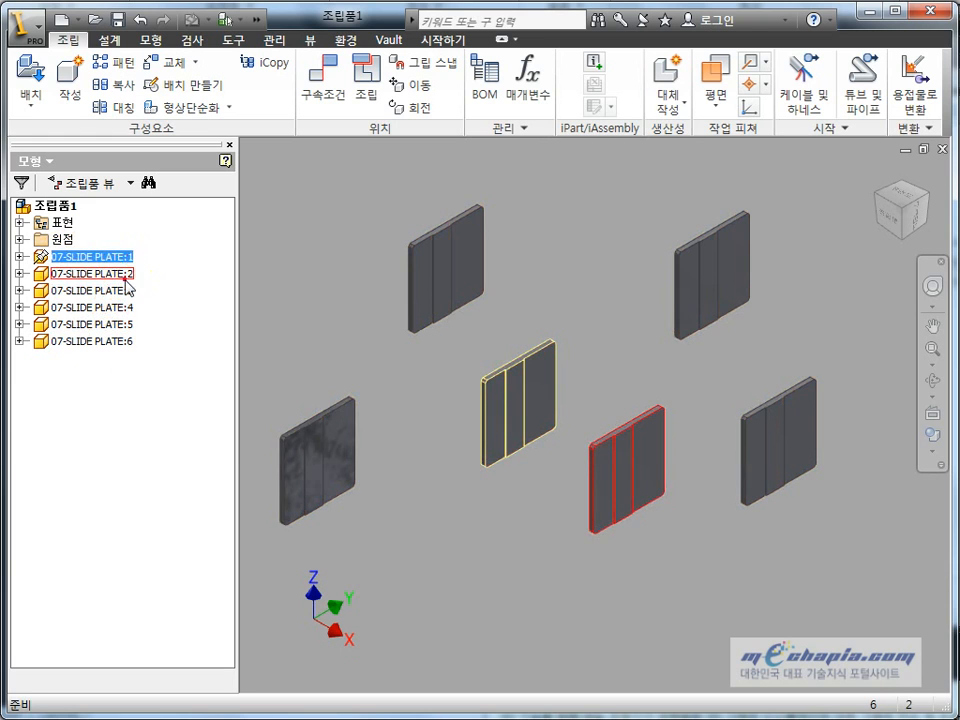
click(125, 274)
double_click(127, 291)
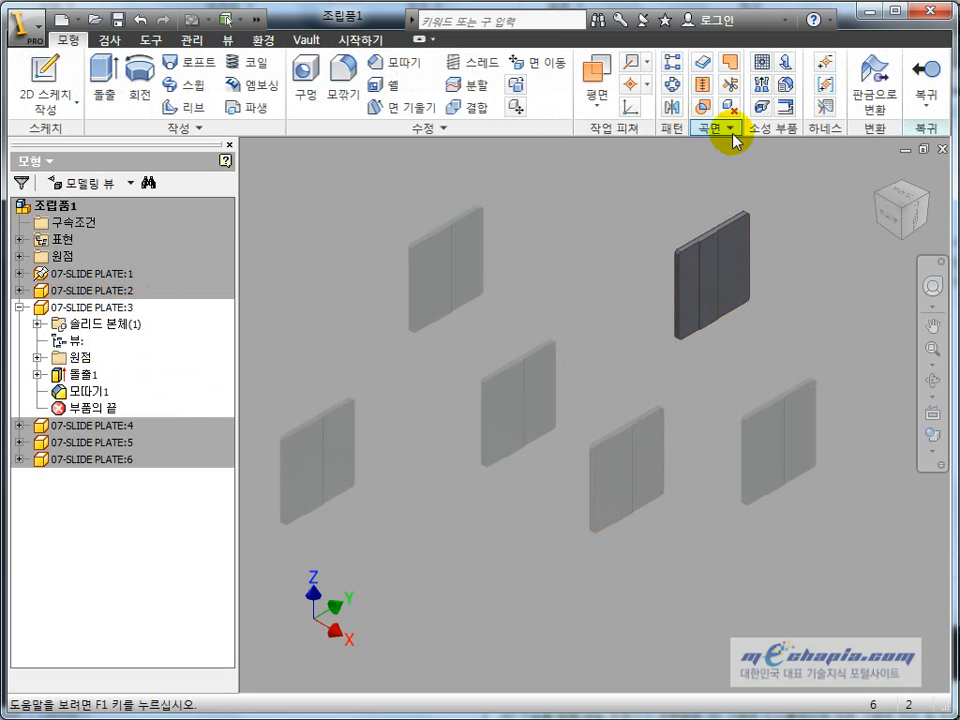
click(945, 68)
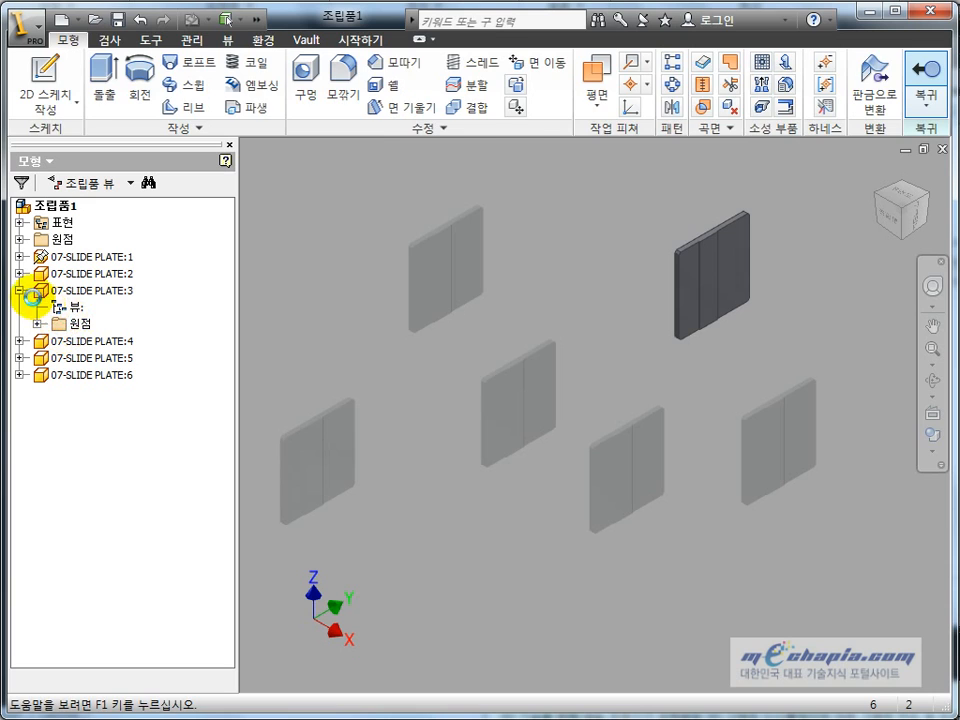
click(20, 291)
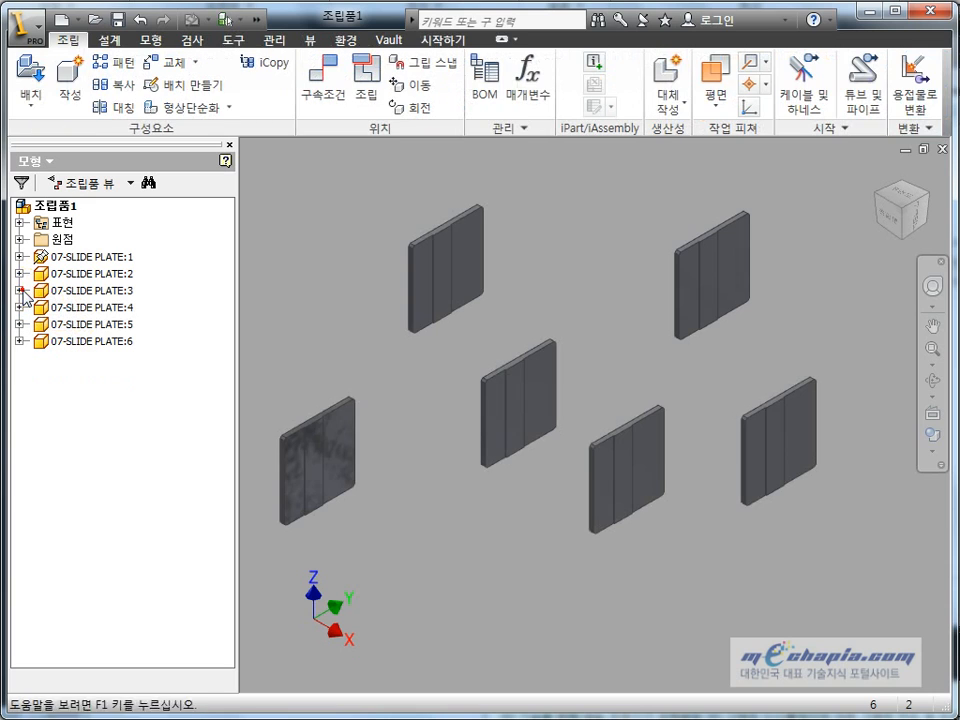
Delete the occurrence 07-SLIDE PLATE:4 from the assembly
click(127, 343)
click(193, 336)
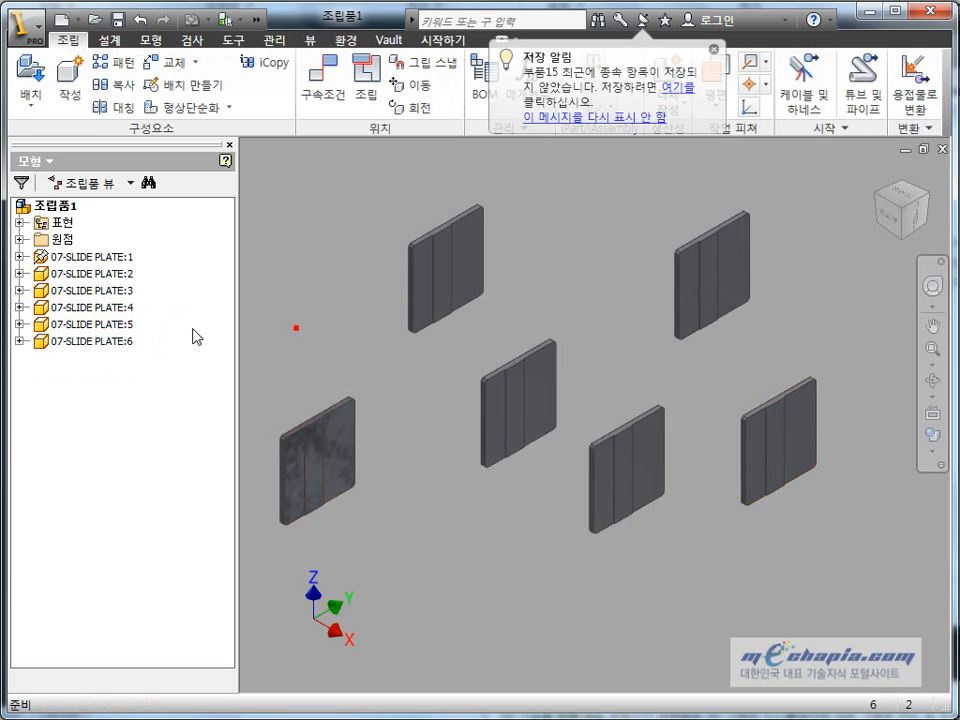
click(127, 310)
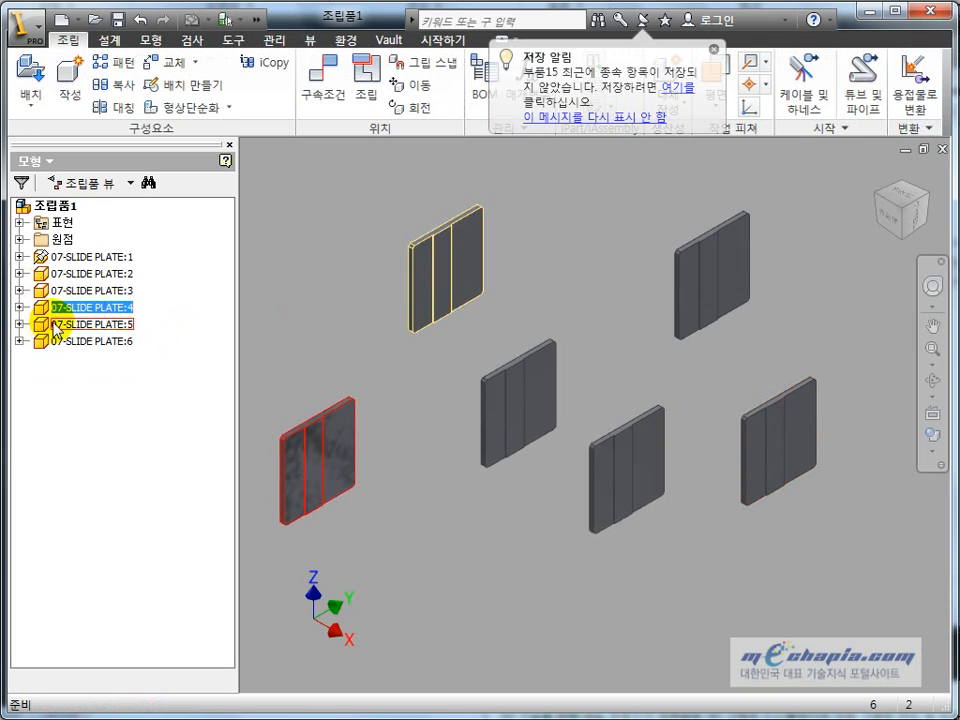
key(Delete)
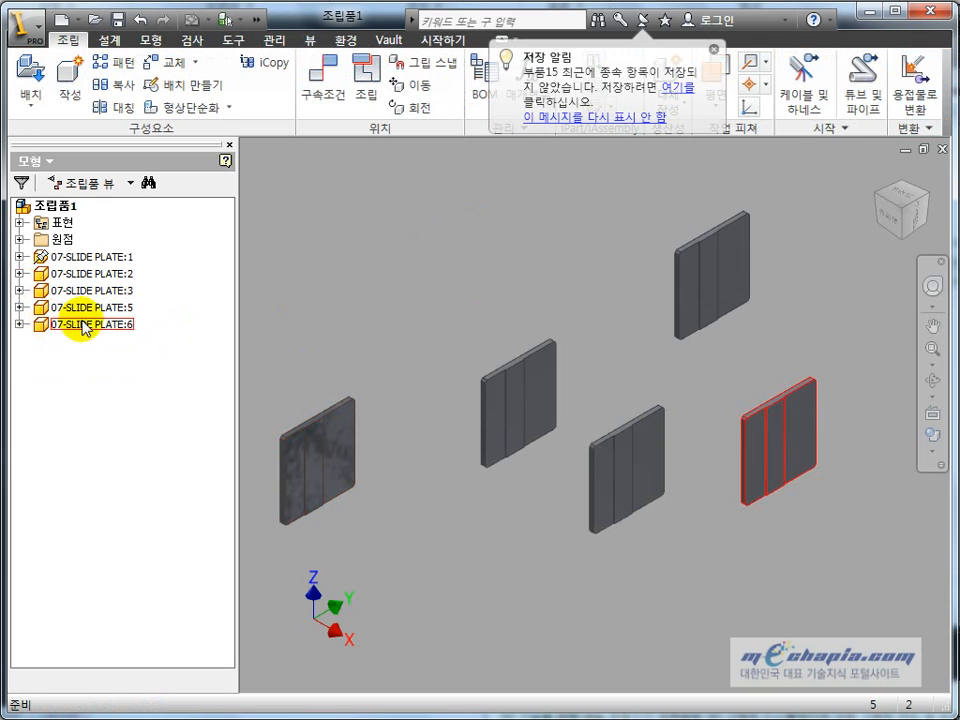
Examine the numbering of the last two slide plate occurrences by selecting each of them, and clear the selection
click(131, 310)
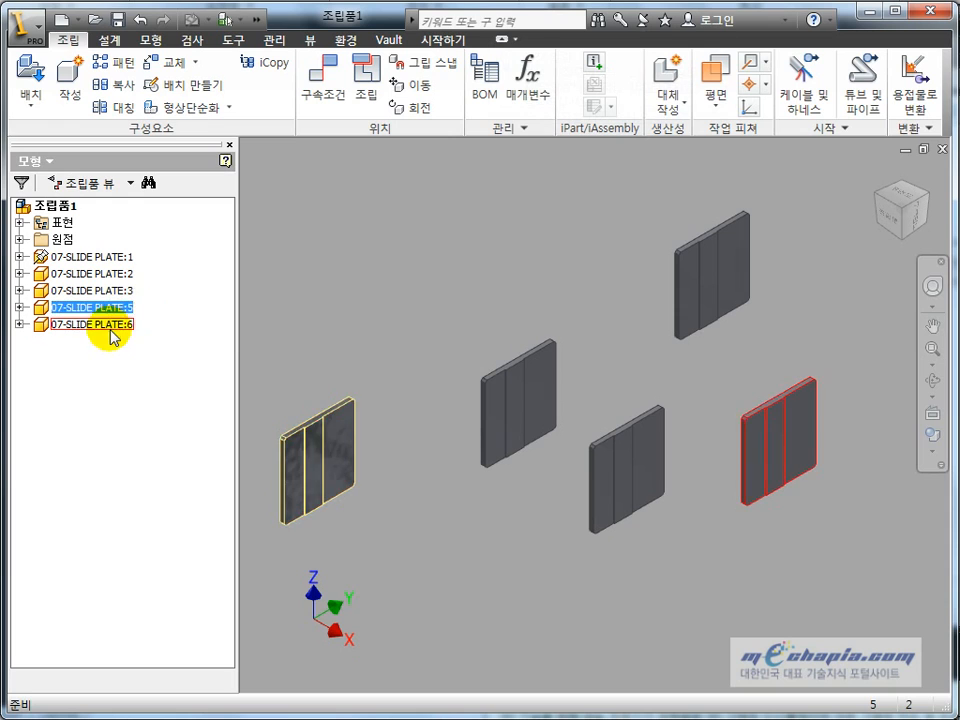
click(110, 328)
click(298, 304)
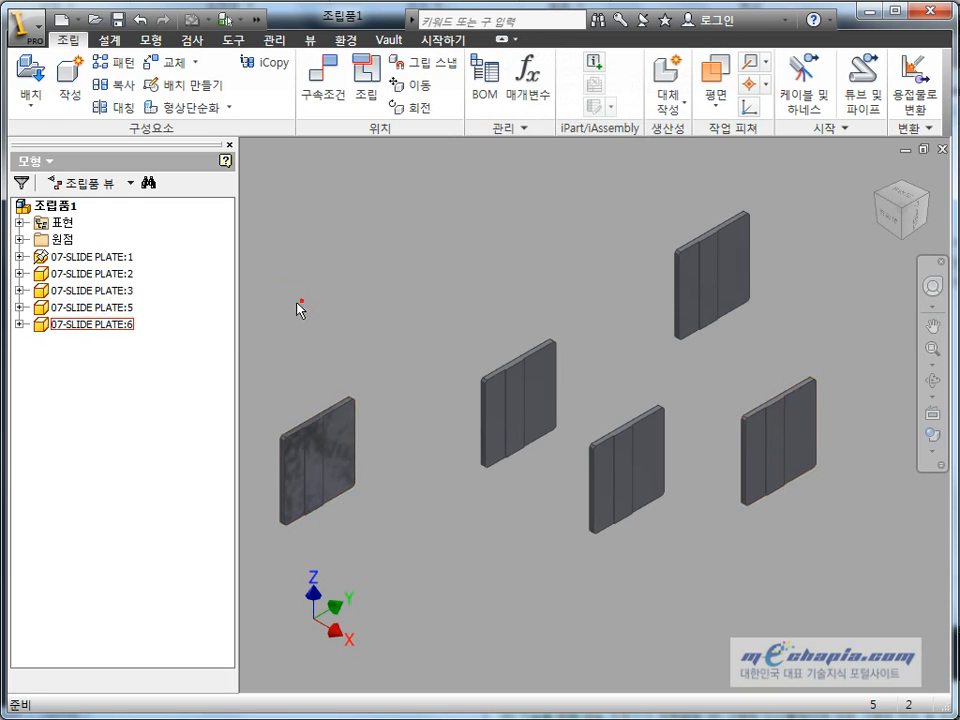
click(128, 325)
click(97, 309)
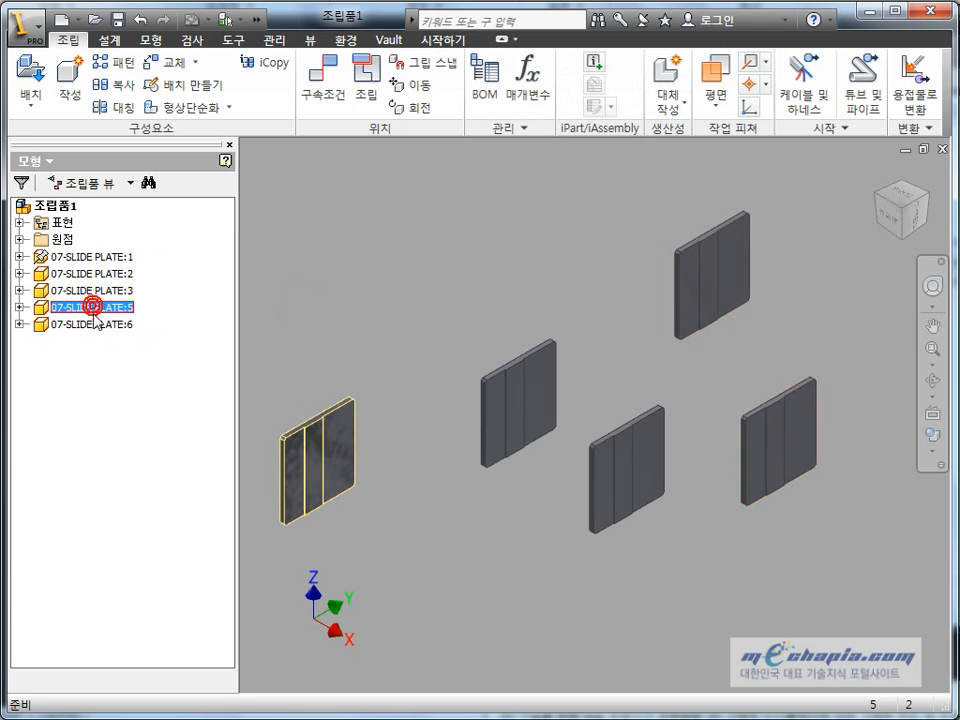
click(96, 325)
click(309, 363)
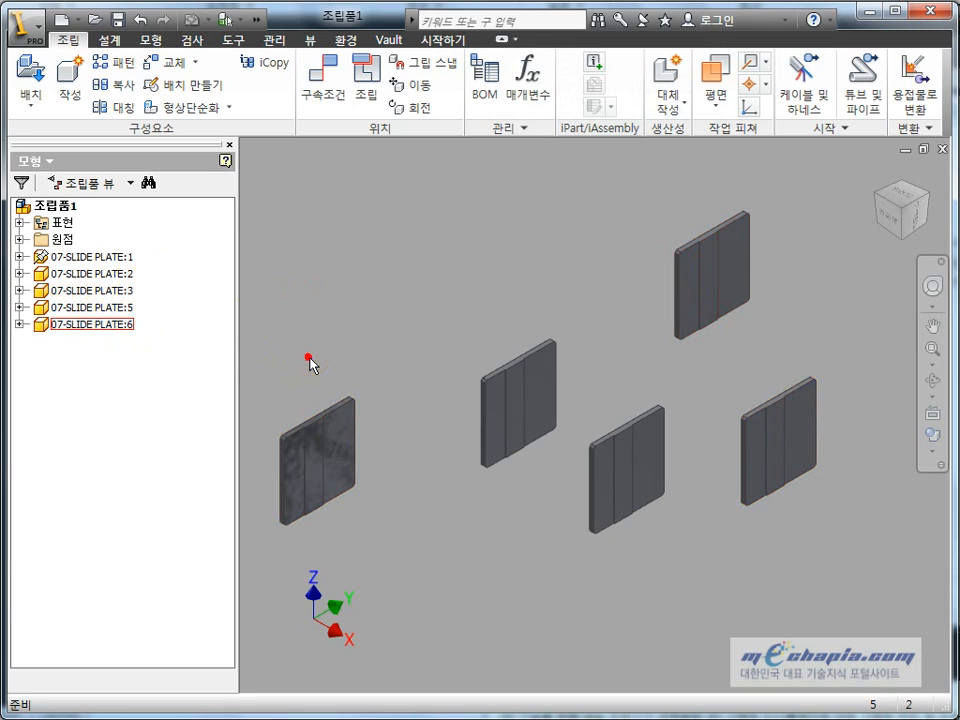
Recheck which plates the occurrences 07-SLIDE PLATE:6 and 07-SLIDE PLATE:5 refer to, and clear the selection
click(82, 325)
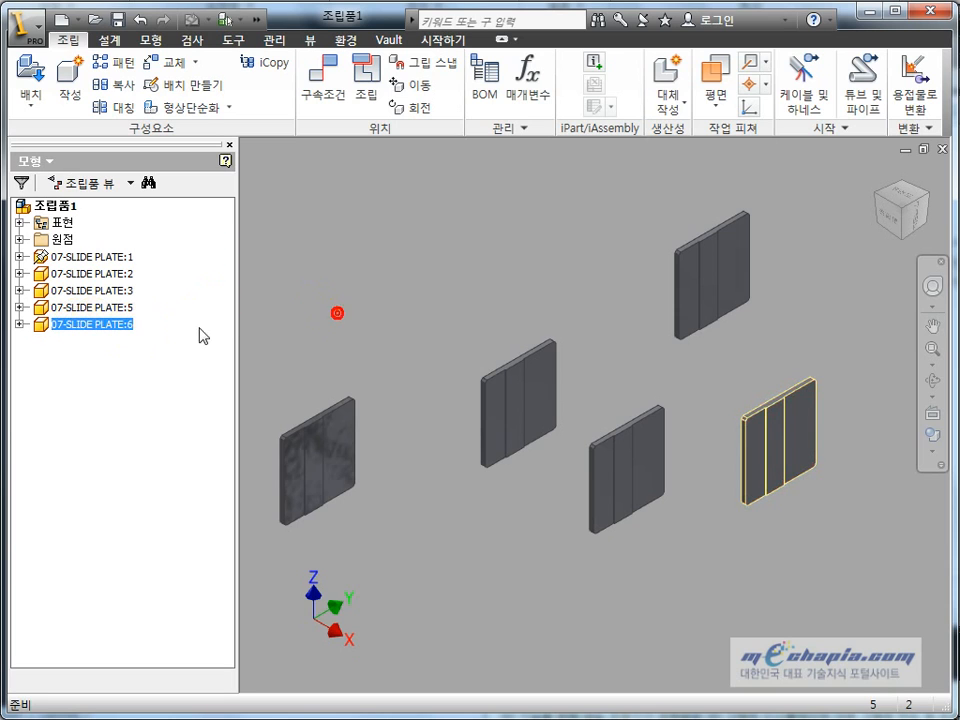
click(120, 309)
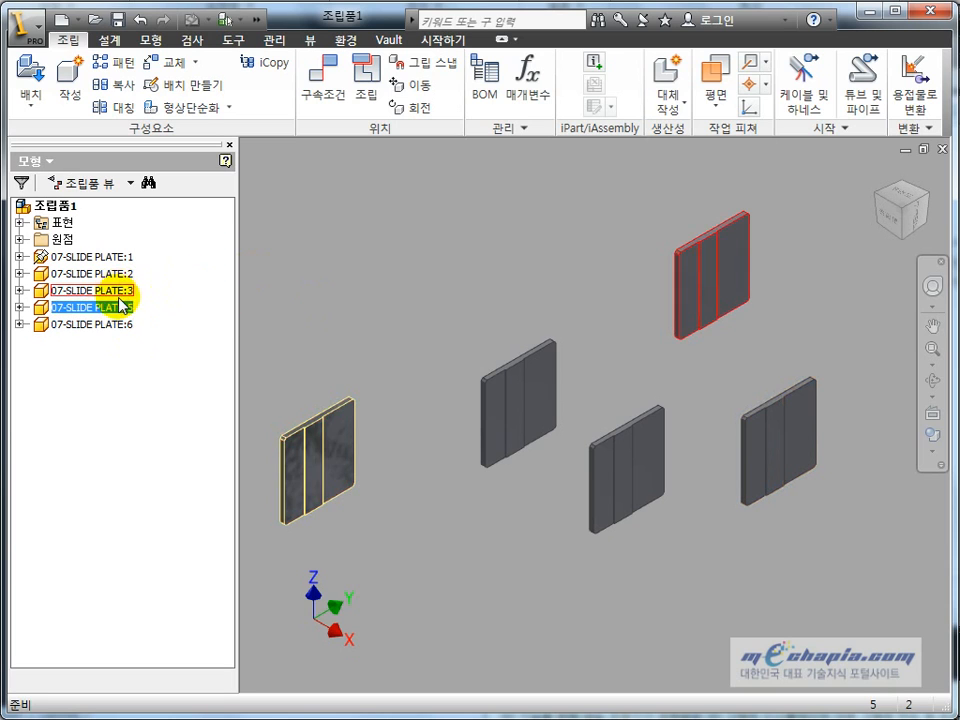
click(128, 336)
click(354, 261)
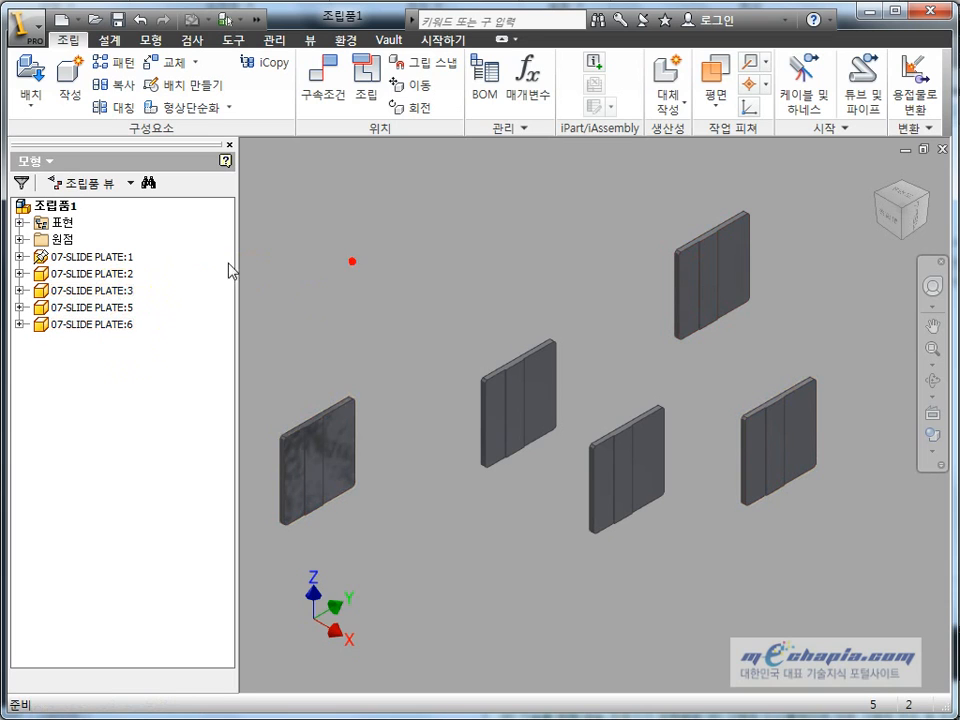
Delete the occurrence 07-SLIDE PLATE:3 from the assembly
click(130, 274)
ctrl+click(126, 291)
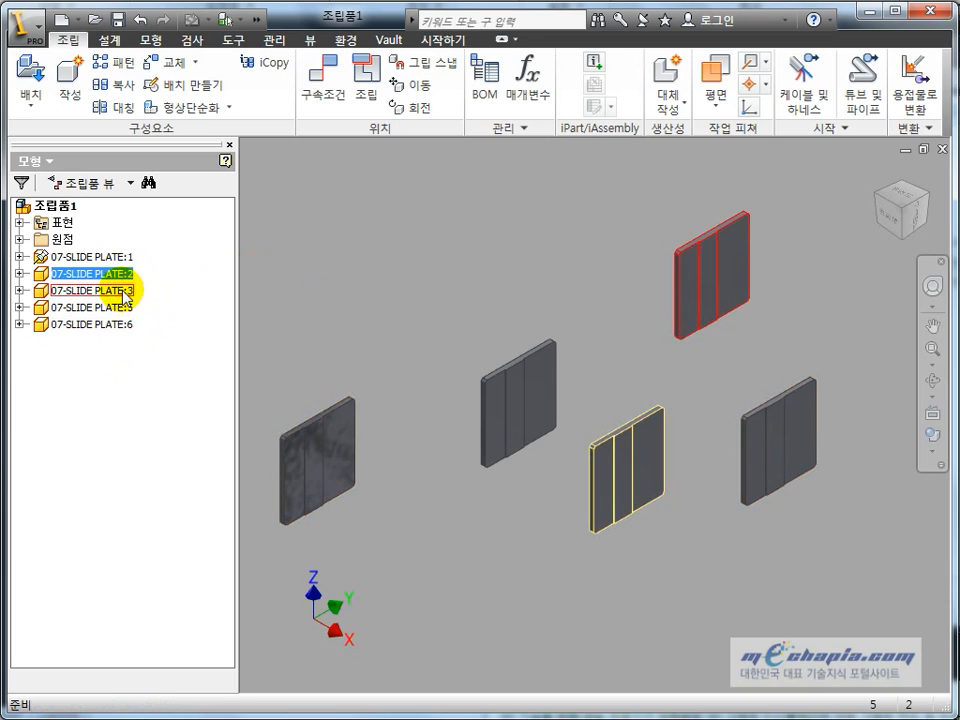
click(123, 290)
key(Delete)
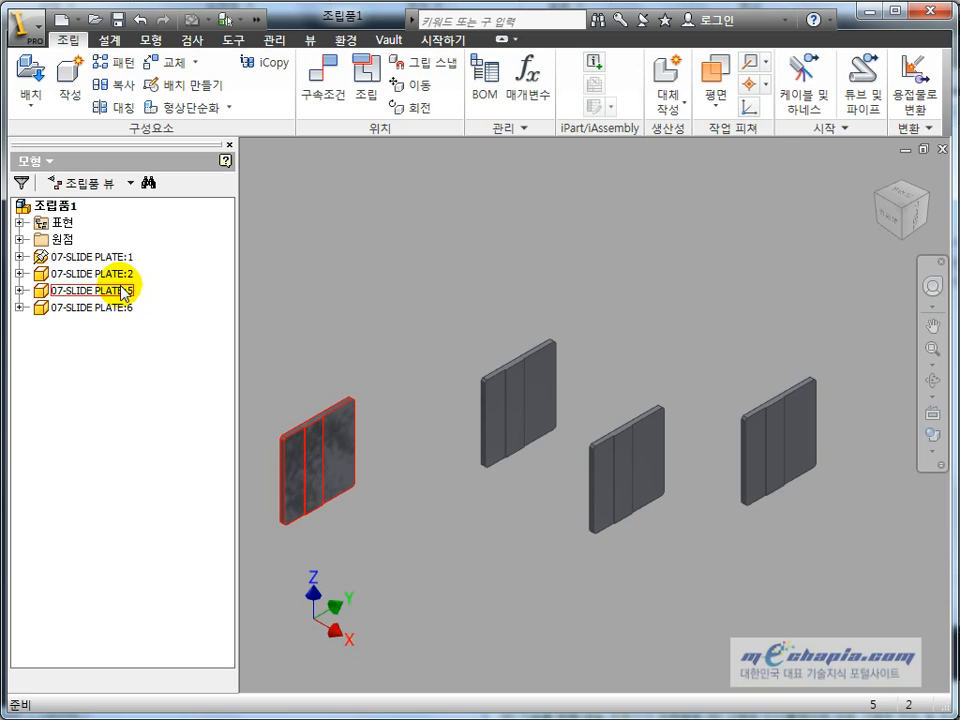
Examine the numbering of the remaining occurrences 2, 5 and 6 of 07-SLIDE PLATE by selecting them in turn, and clear the selection
click(121, 290)
click(118, 307)
click(332, 304)
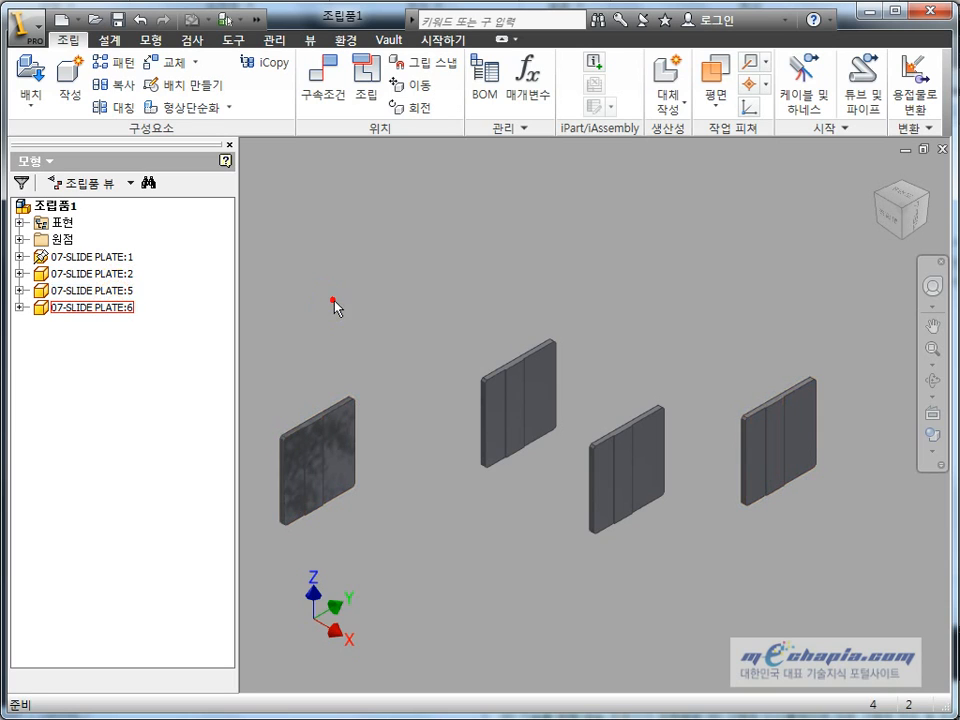
click(347, 300)
click(110, 274)
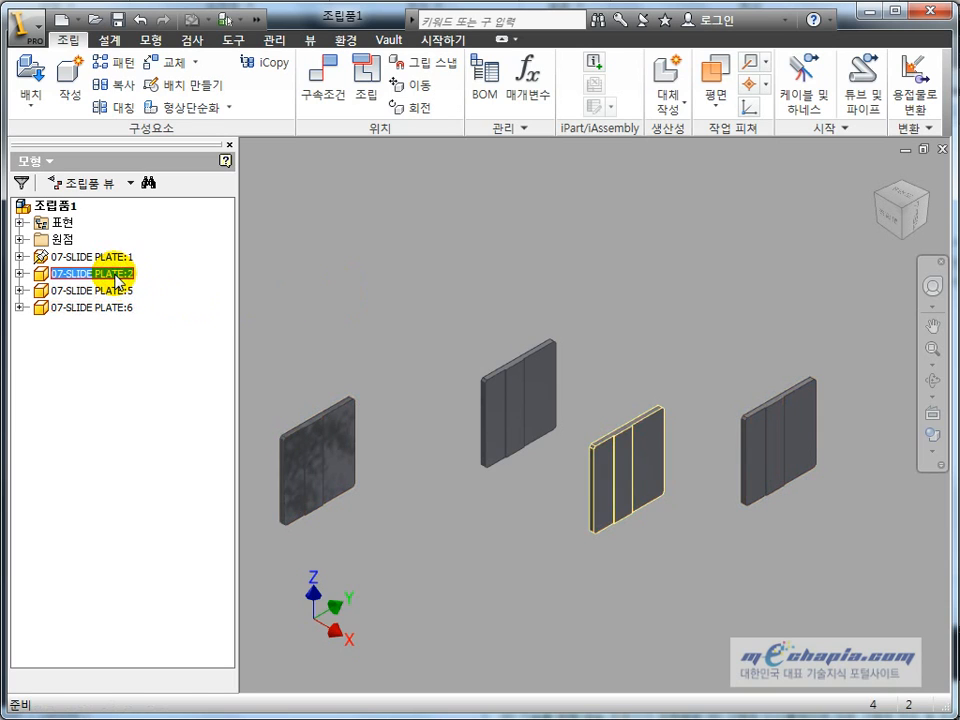
click(120, 290)
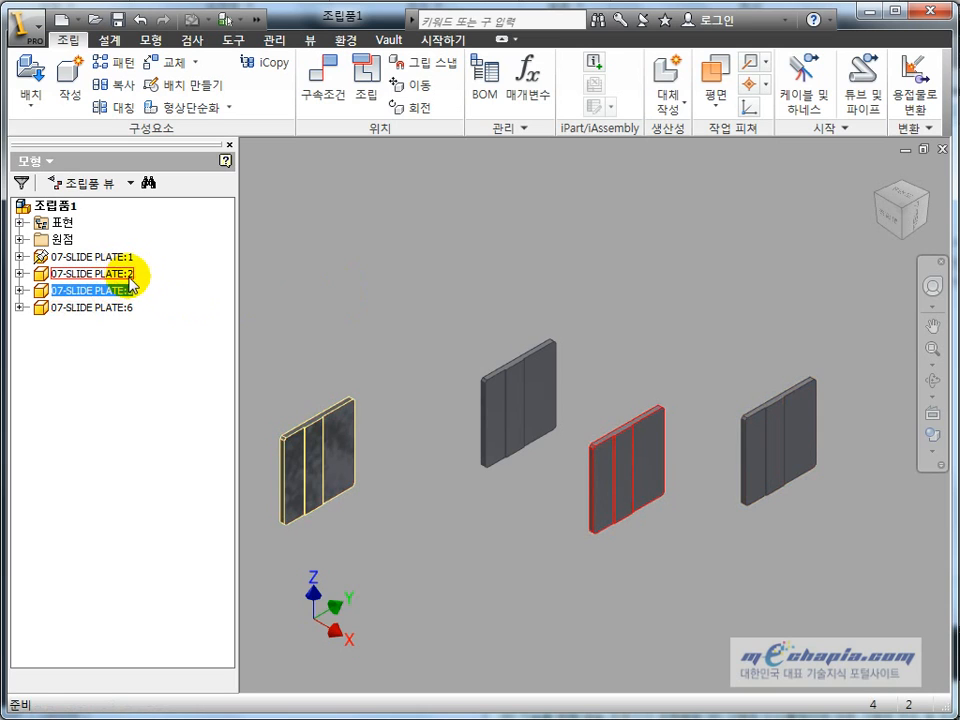
click(132, 274)
click(124, 290)
click(121, 307)
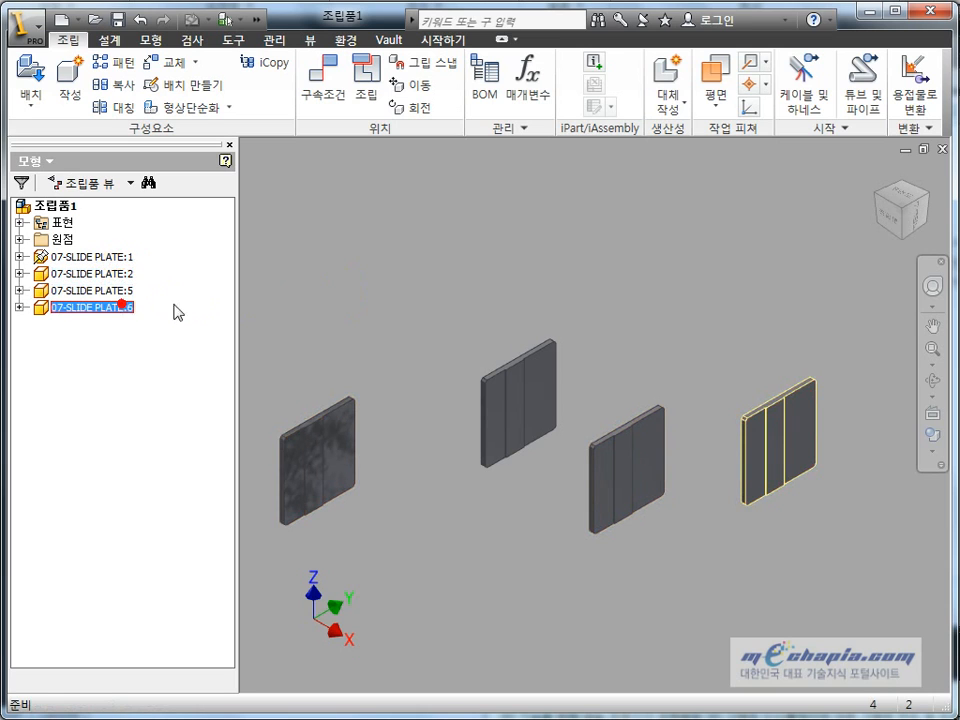
click(333, 307)
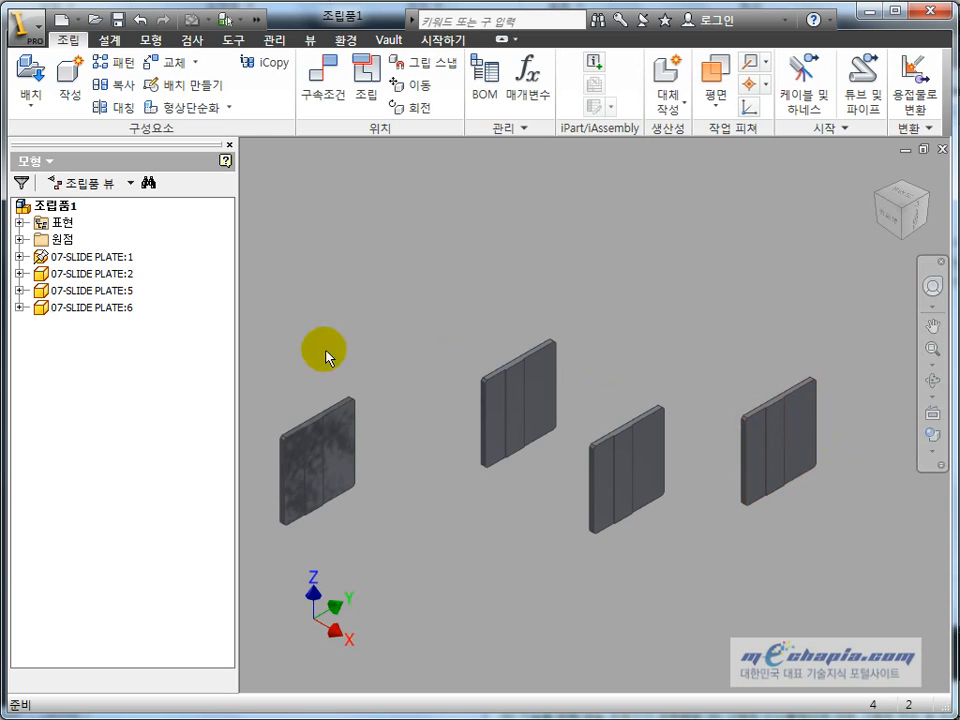
click(122, 290)
click(124, 307)
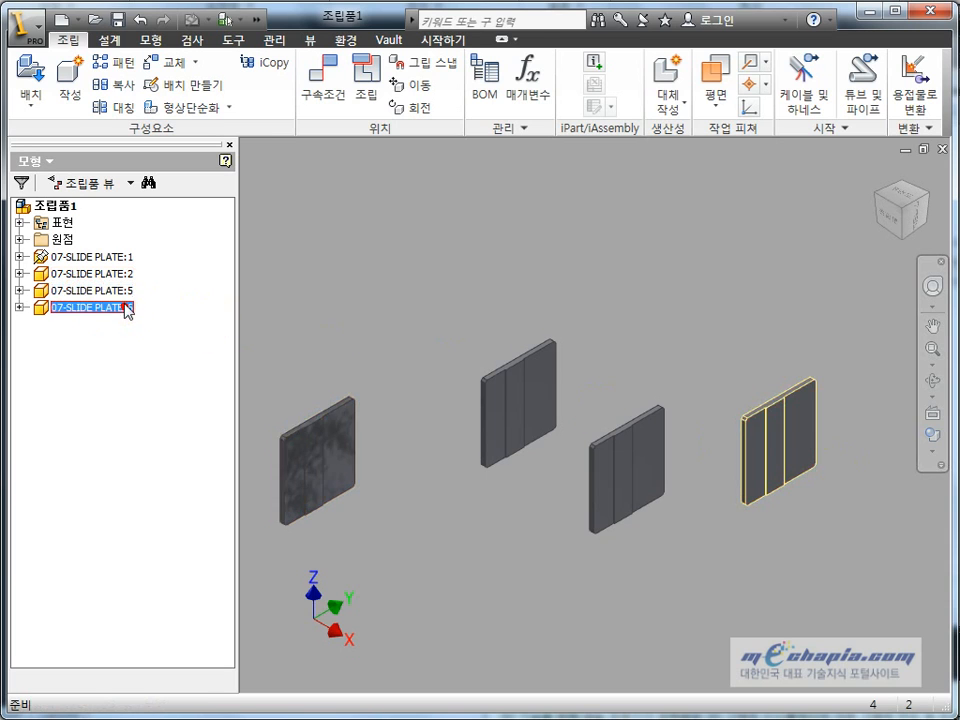
click(127, 291)
click(128, 274)
click(124, 290)
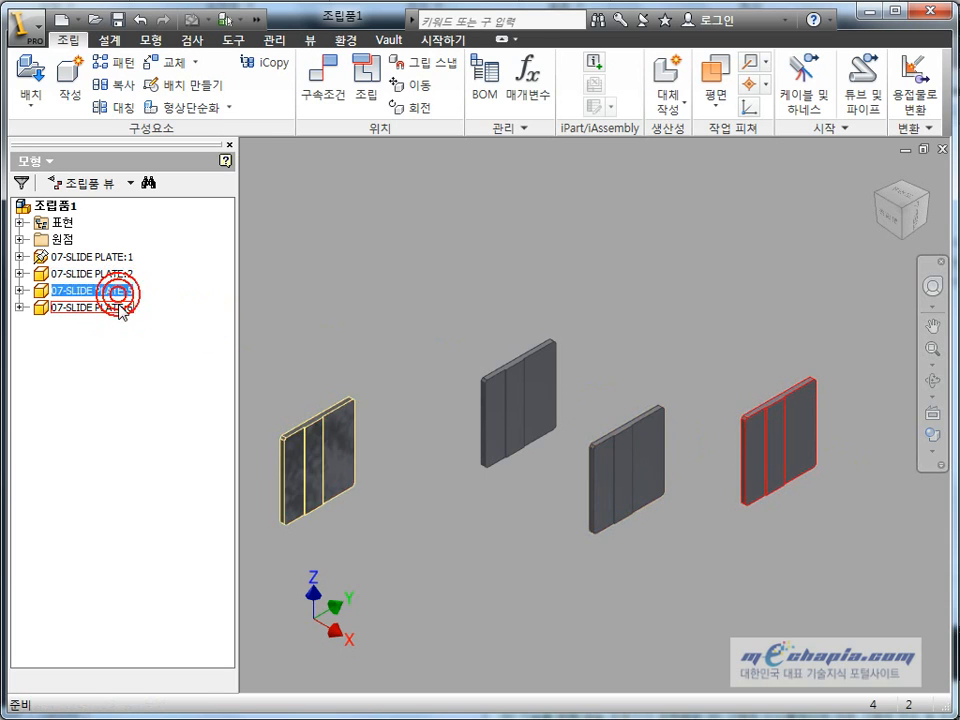
click(120, 307)
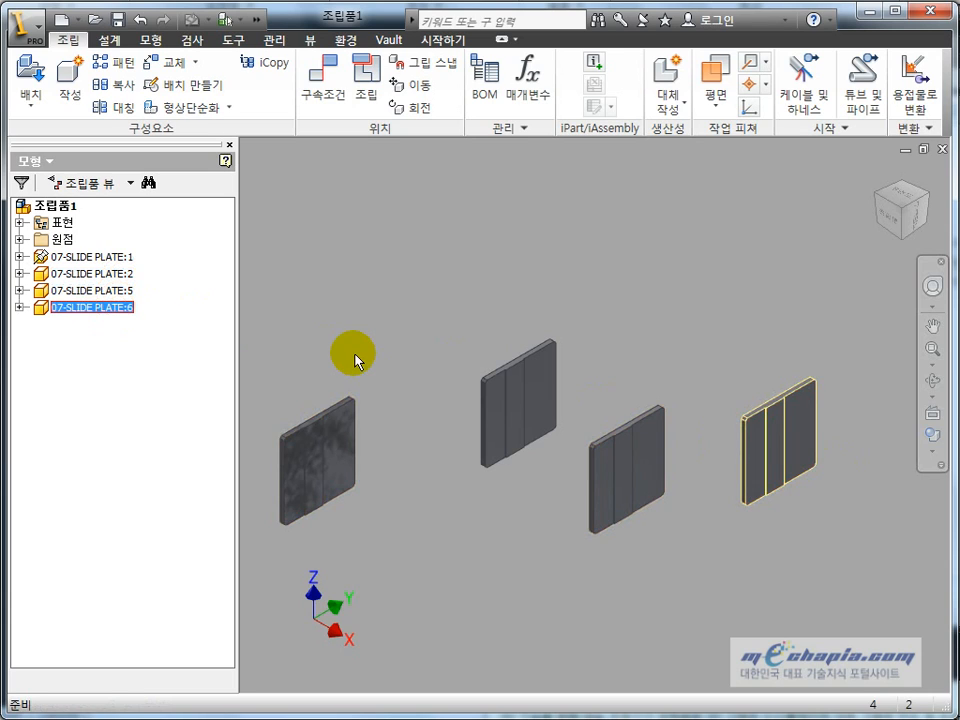
click(396, 317)
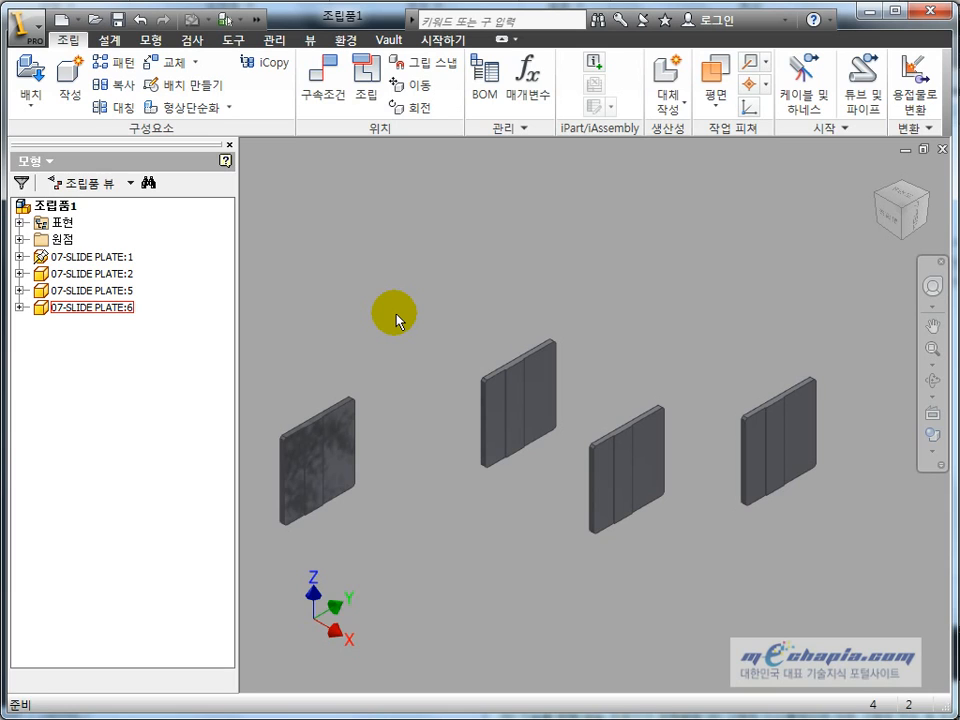
Look at the 고정 (grounded) option among the commands for the occurrence 07-SLIDE PLATE:1 without changing anything
click(105, 256)
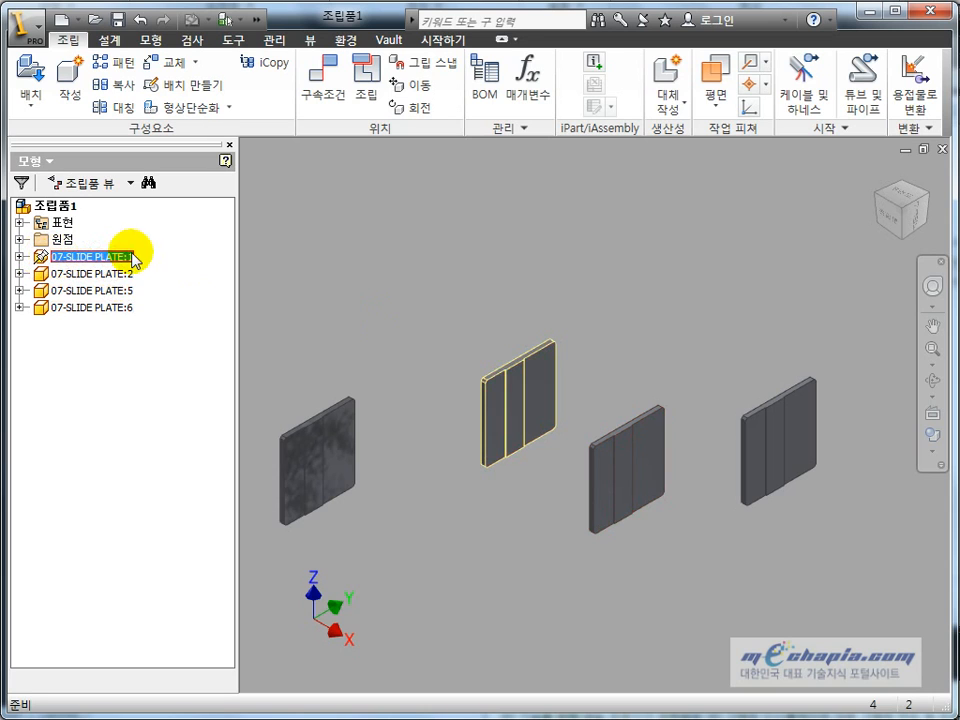
right_click(128, 258)
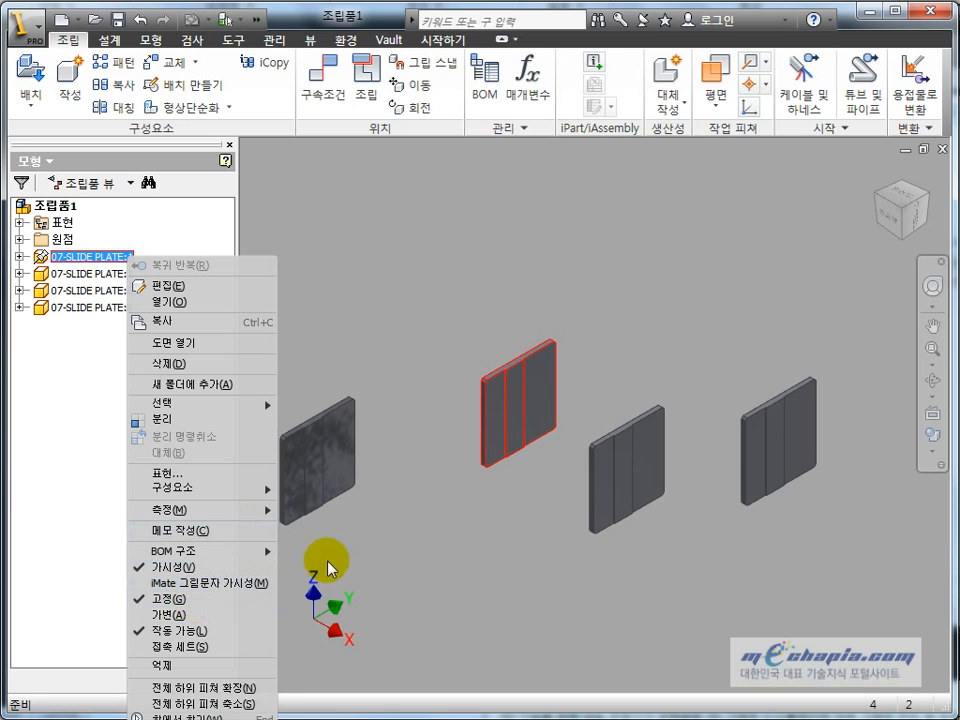
click(430, 515)
click(628, 326)
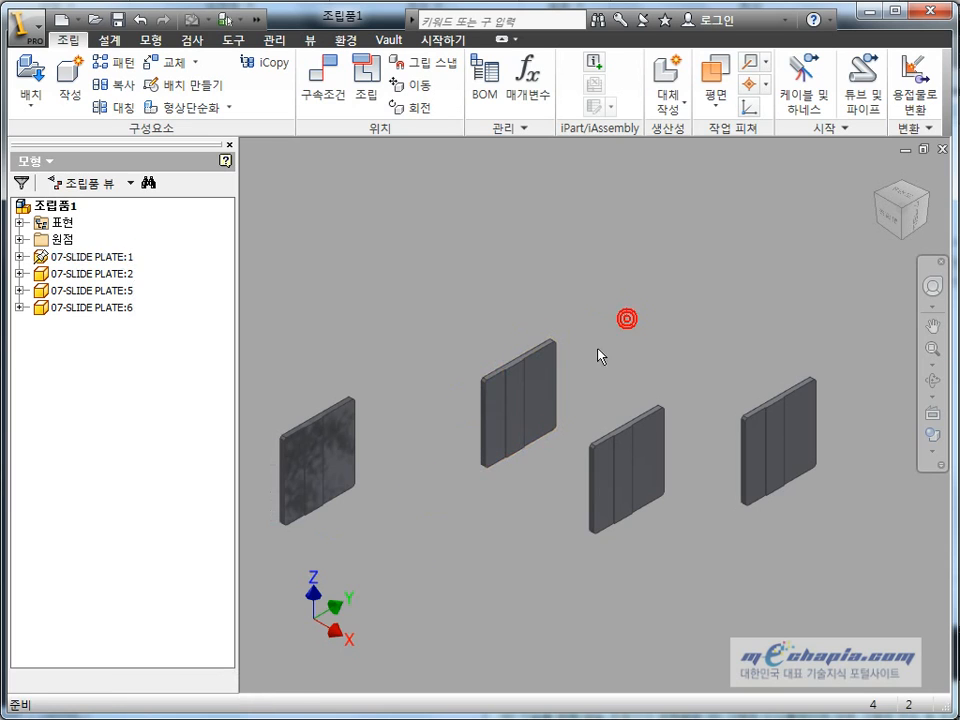
Expand the origin folders of 07-SLIDE PLATE:1 and of the assembly, and select the plate's center point (중심점)
click(518, 405)
click(19, 256)
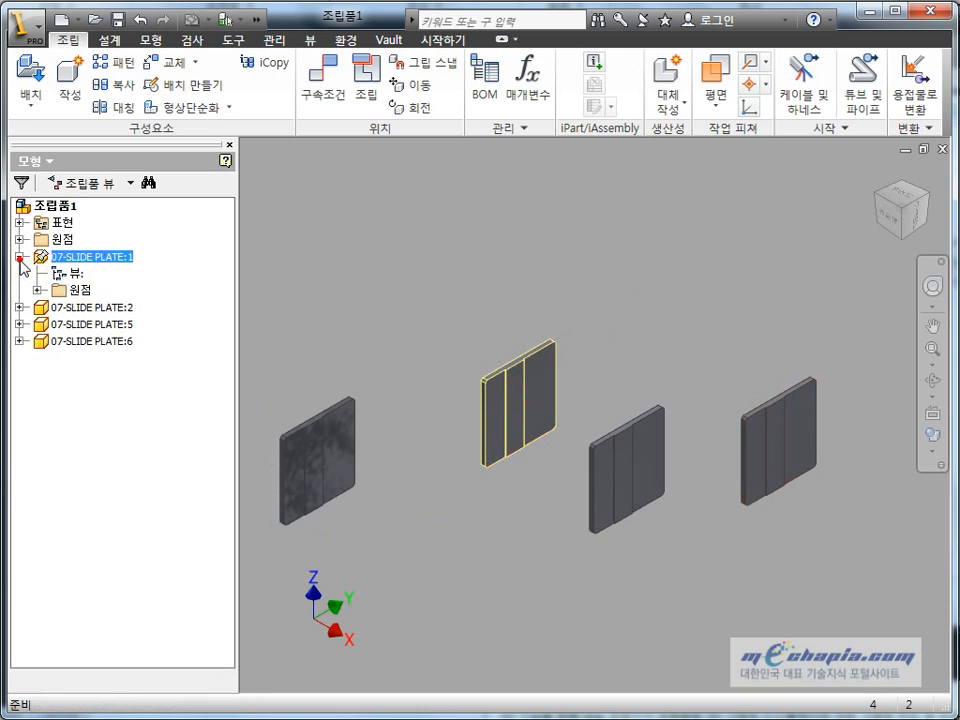
click(40, 289)
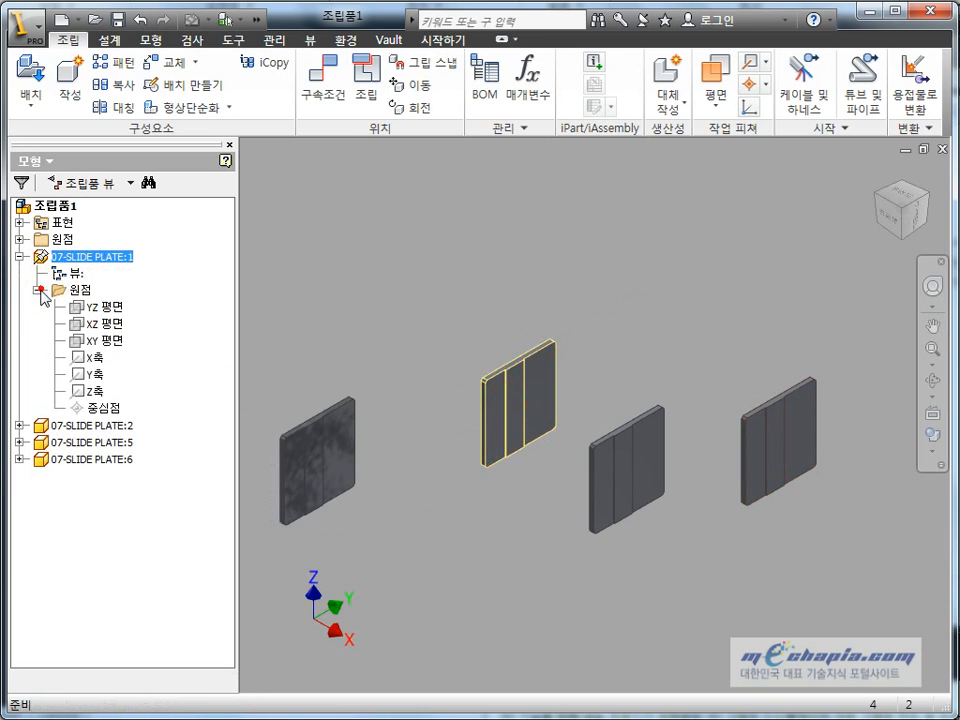
click(92, 408)
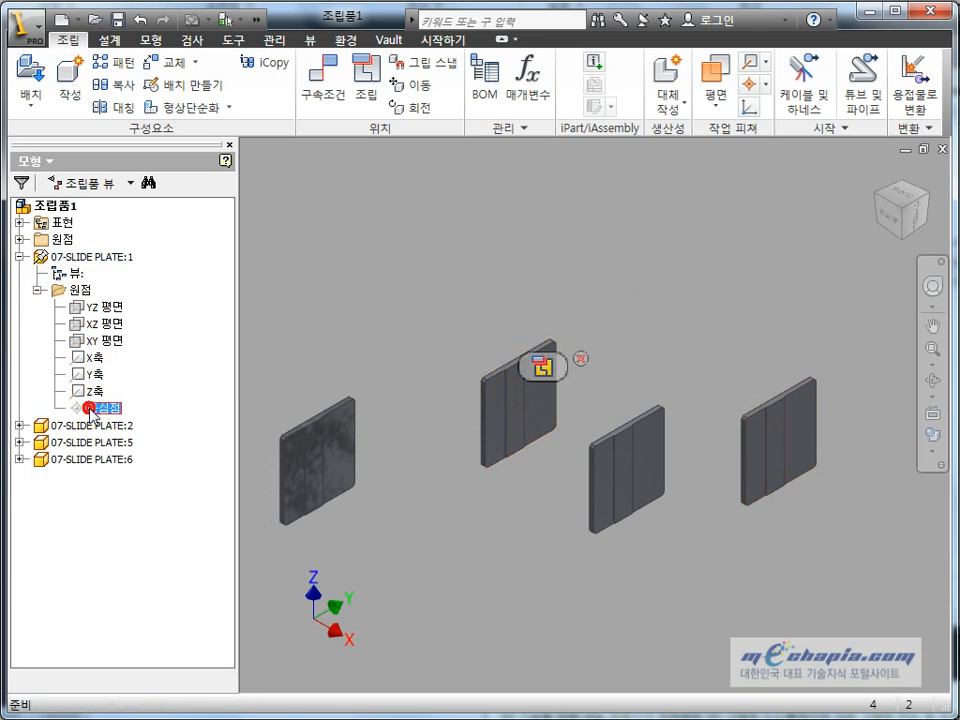
click(19, 239)
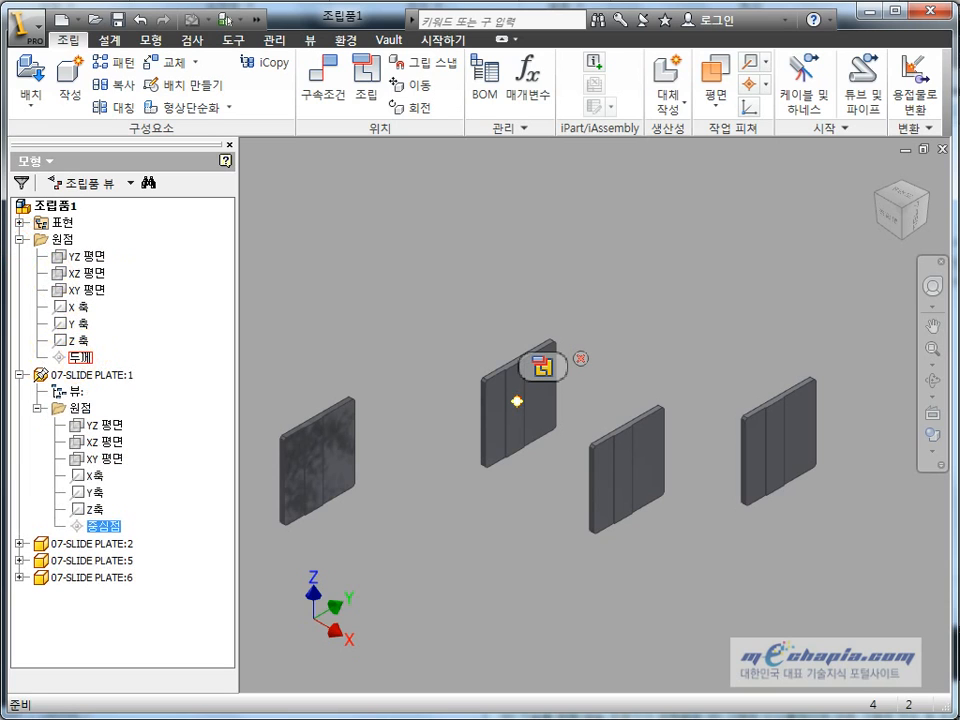
Compare the location of the assembly's origin point (두께) with the center point of 07-SLIDE PLATE:1 by selecting them alternately
click(339, 332)
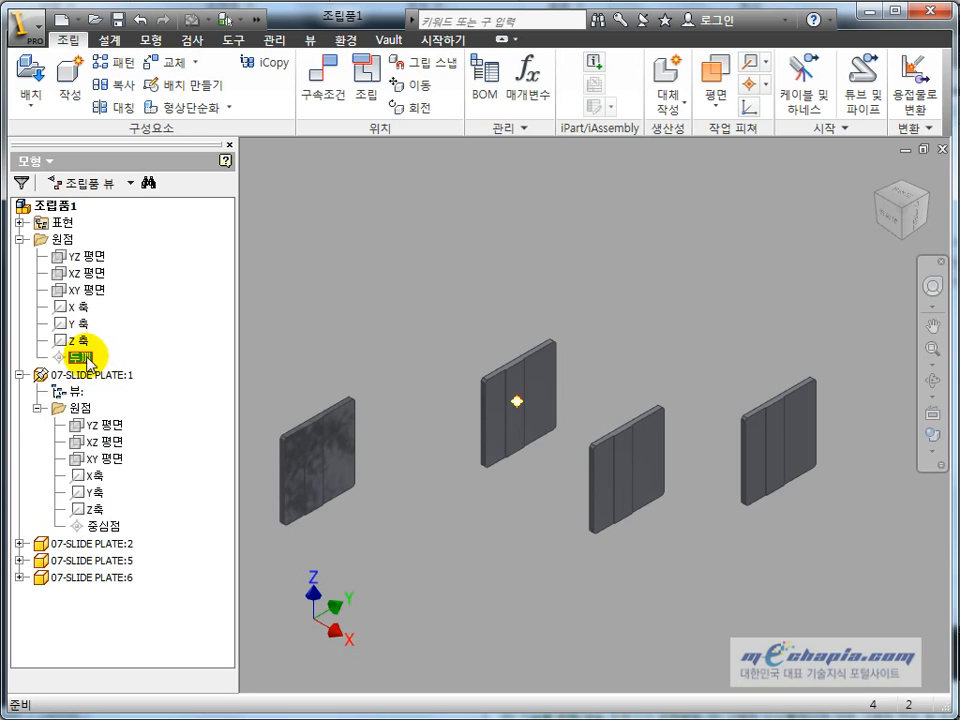
click(364, 289)
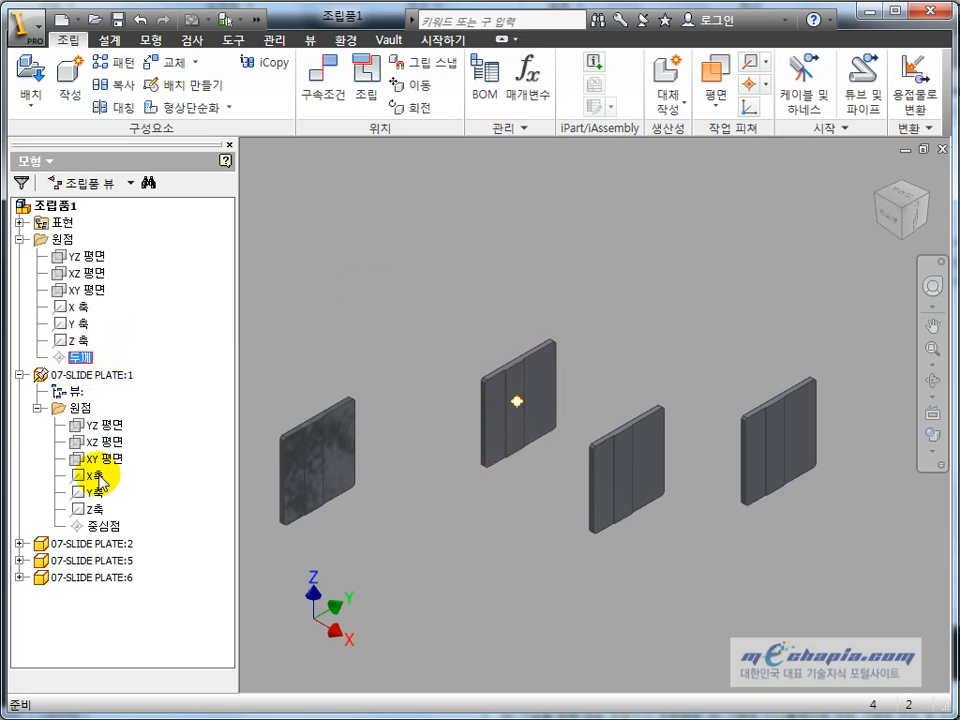
click(100, 525)
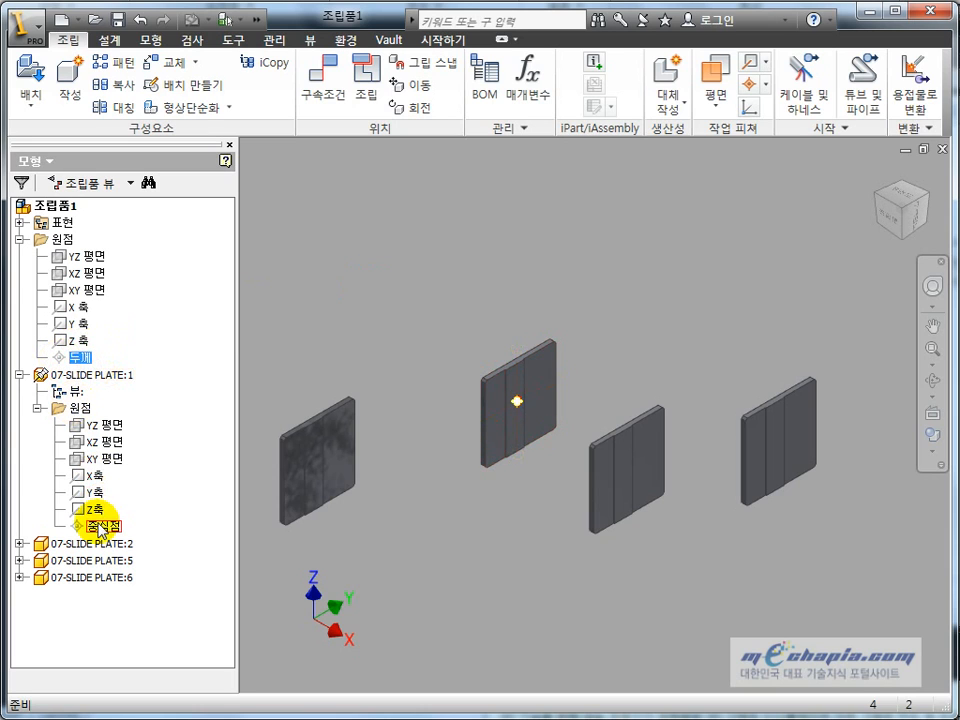
click(83, 358)
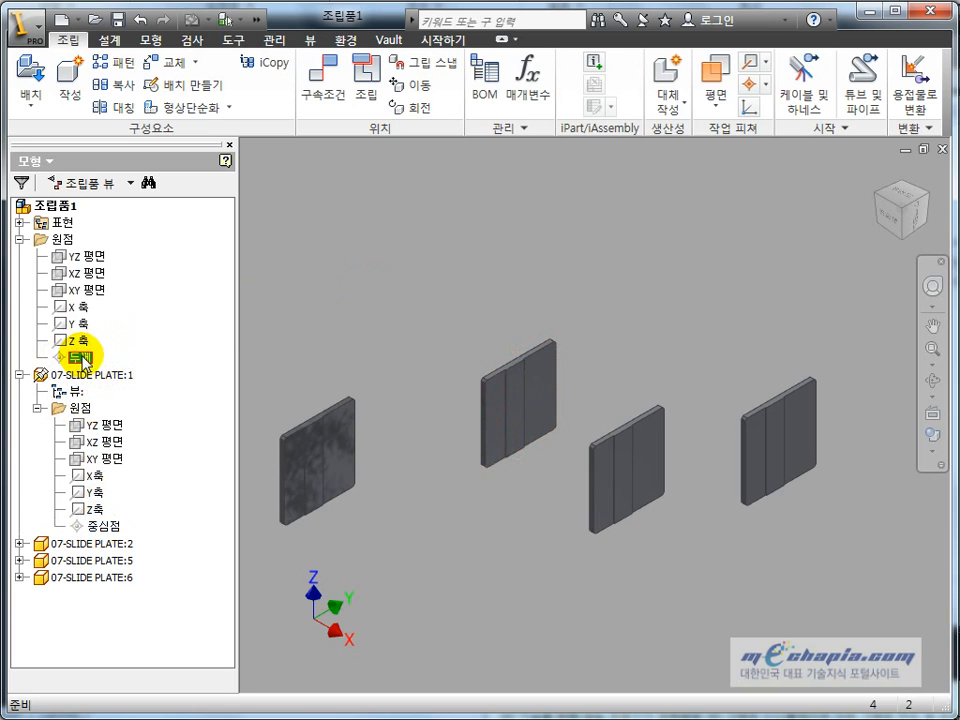
click(106, 525)
click(82, 358)
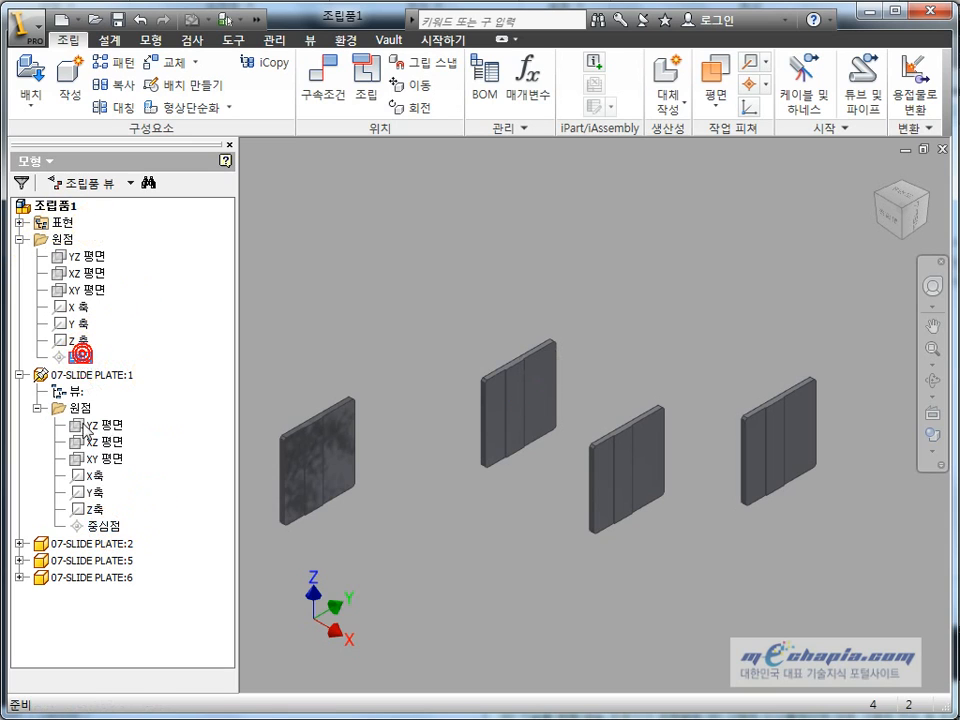
click(98, 526)
click(336, 311)
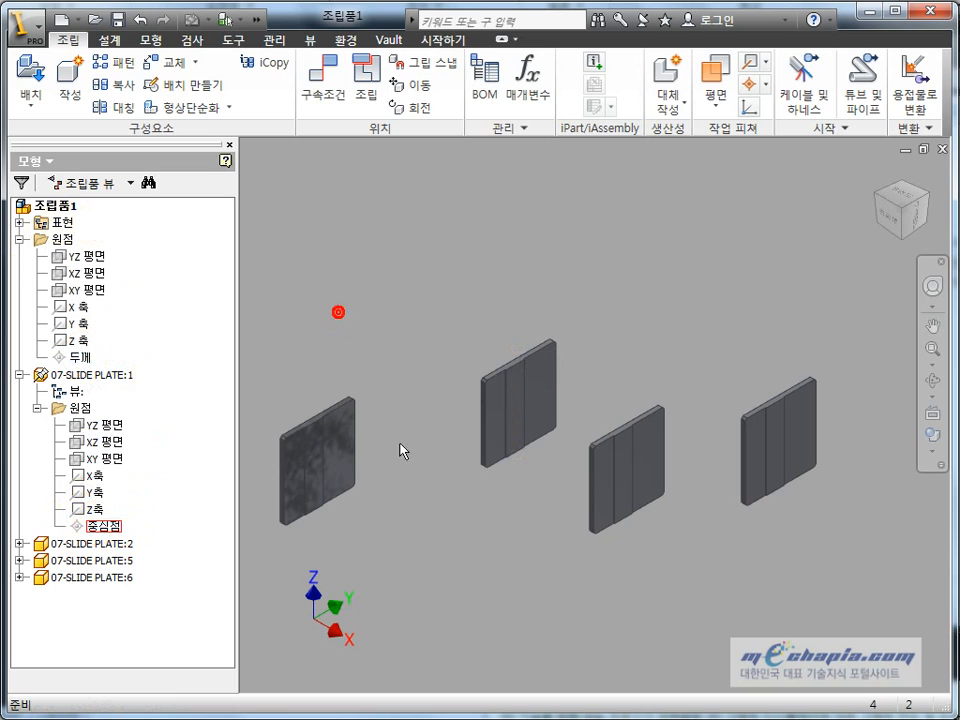
Collapse the contents of 07-SLIDE PLATE:1 and compare its grounded symbol with the symbol of 07-SLIDE PLATE:2
click(511, 403)
click(19, 375)
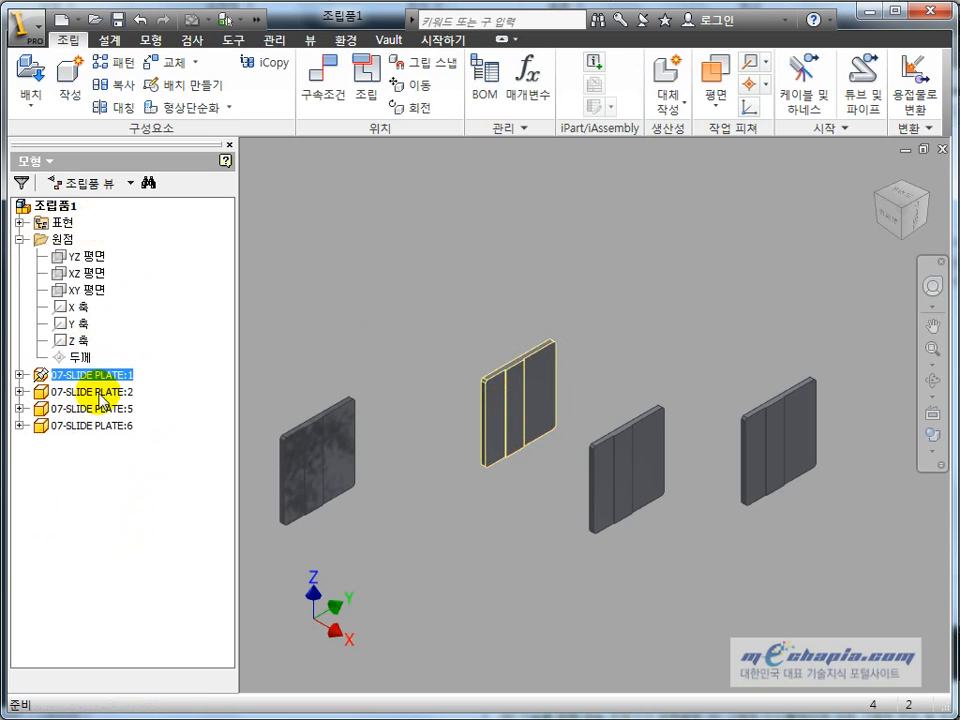
click(95, 392)
click(71, 375)
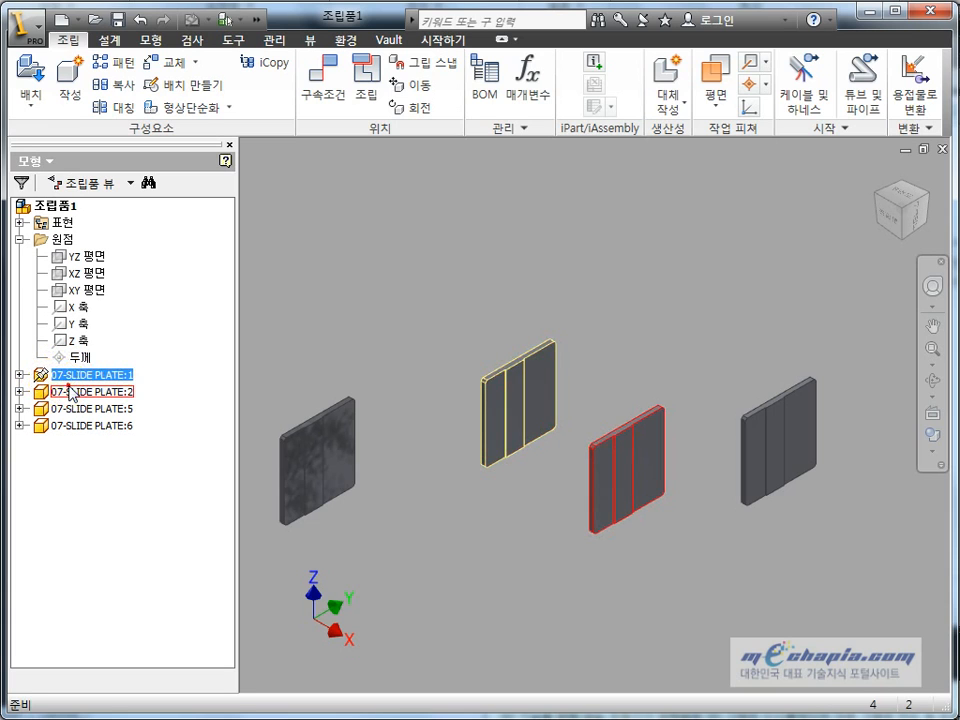
click(62, 392)
click(42, 378)
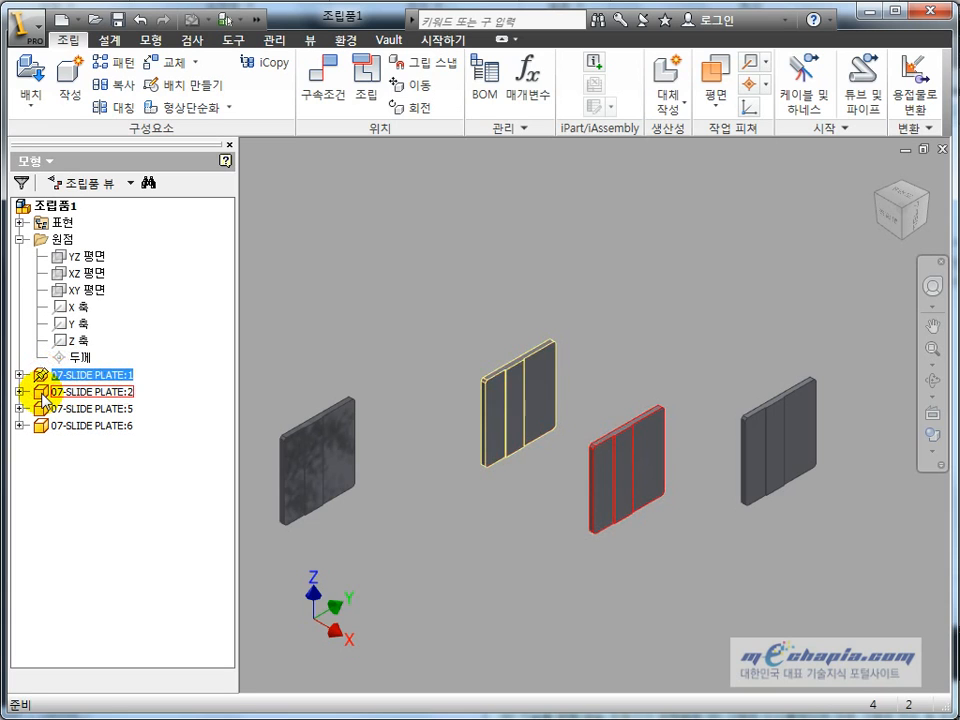
click(40, 392)
click(44, 378)
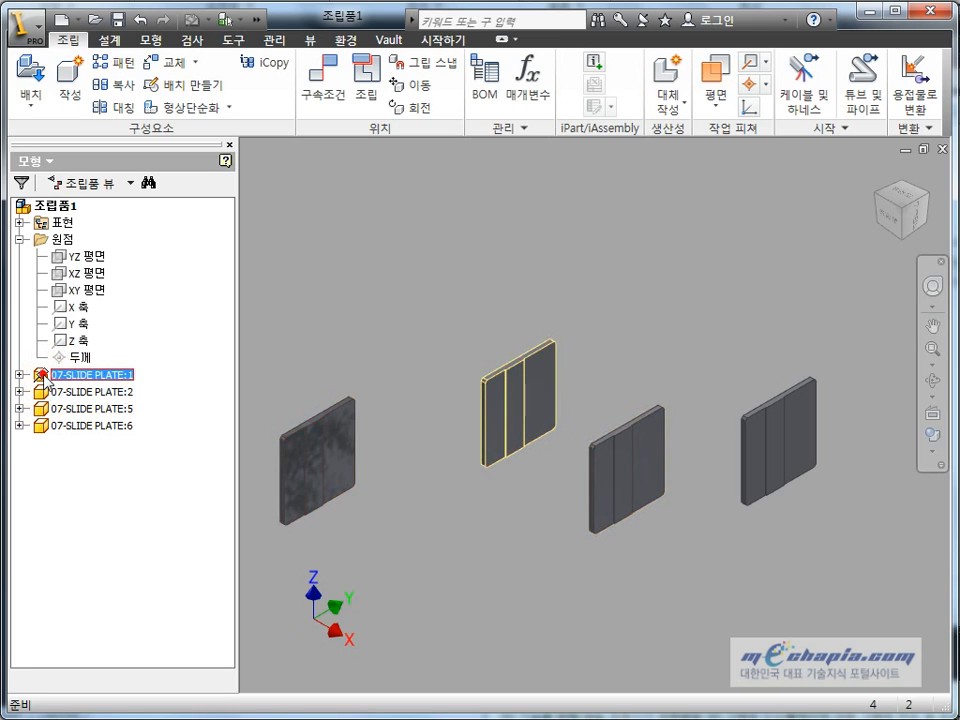
Compare the ungrounded occurrences 6, 2 and 5 with the grounded first slide plate, and clear the selection
click(46, 425)
click(46, 376)
click(55, 391)
click(66, 406)
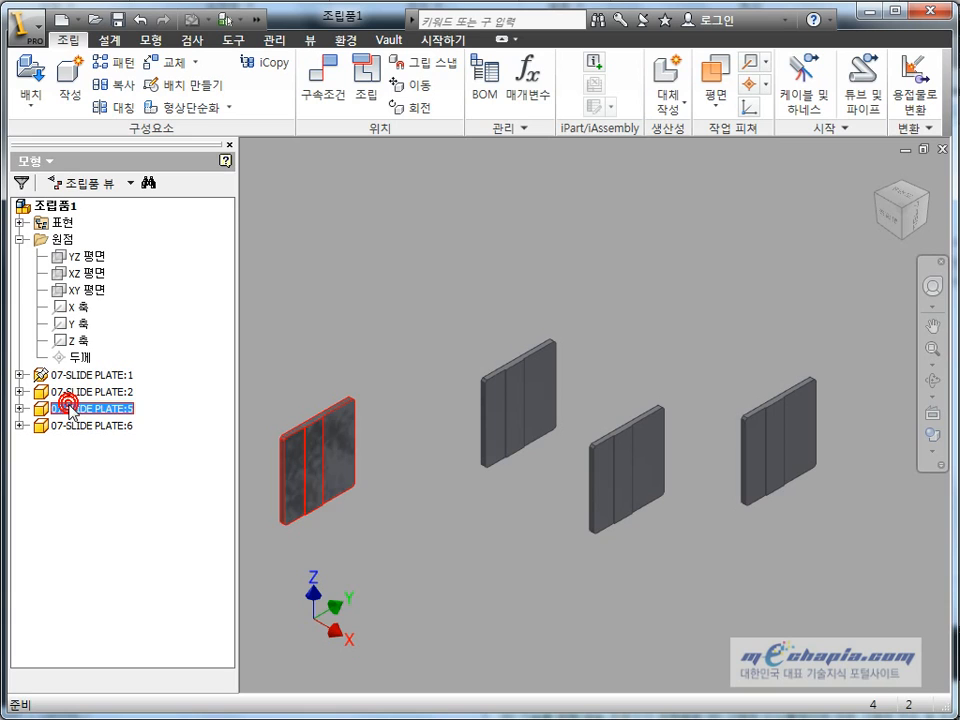
click(458, 567)
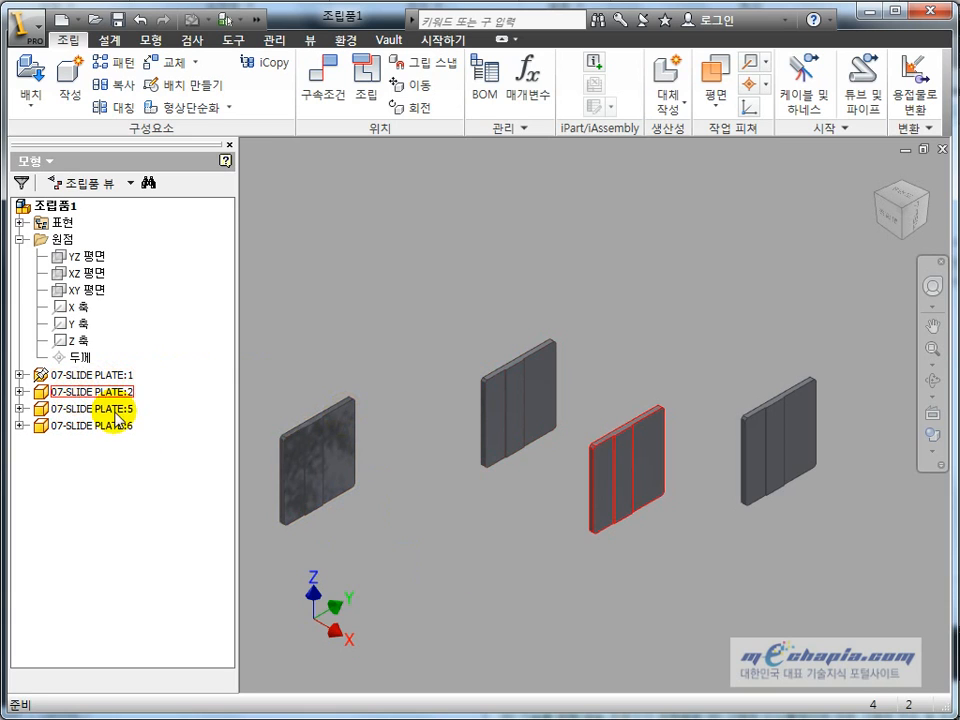
click(399, 508)
click(118, 398)
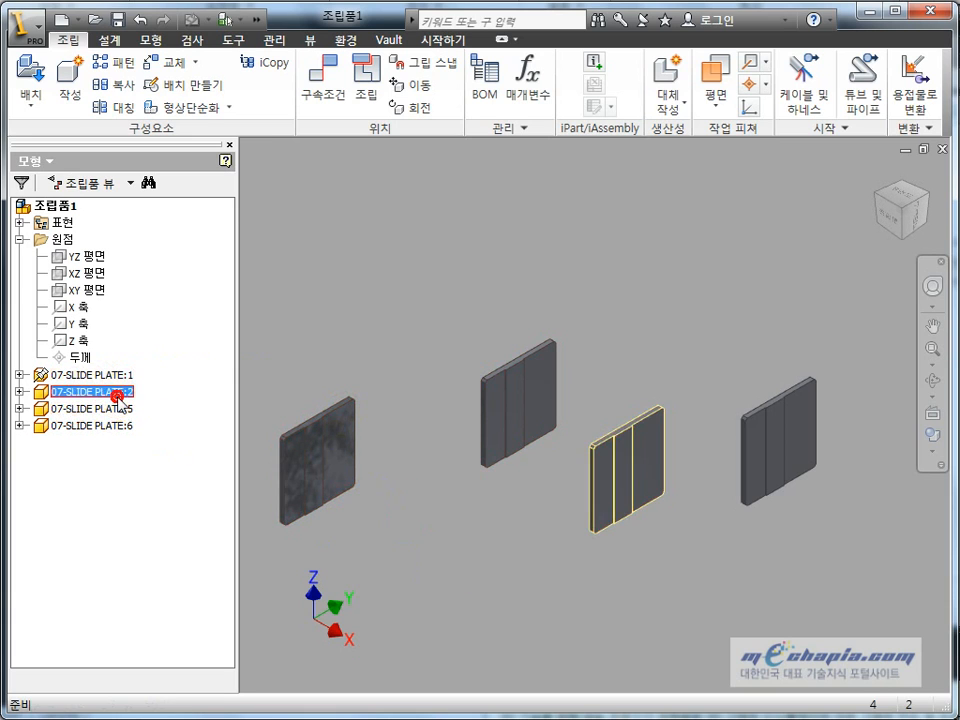
click(458, 507)
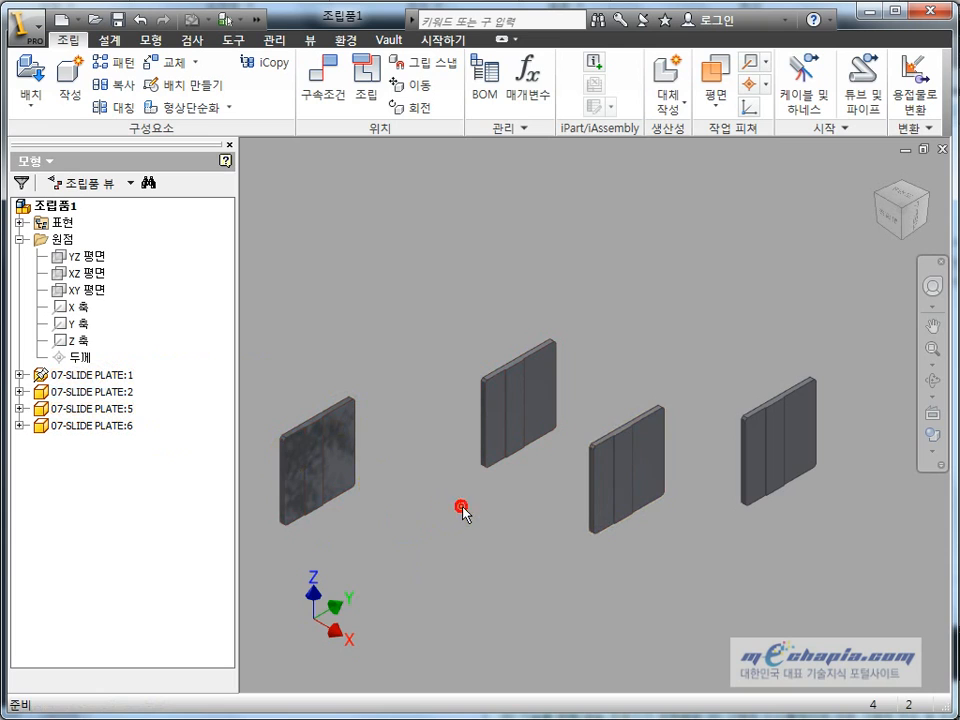
Ground the occurrence 07-SLIDE PLATE:2 with the 고정 option and check its grounded setting
click(124, 396)
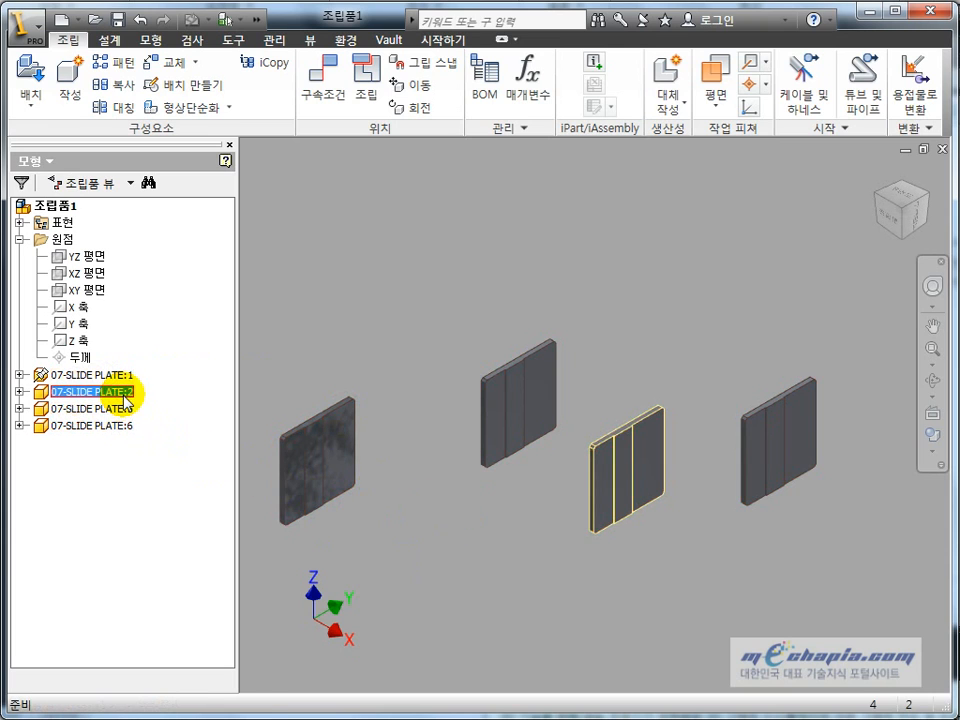
right_click(124, 393)
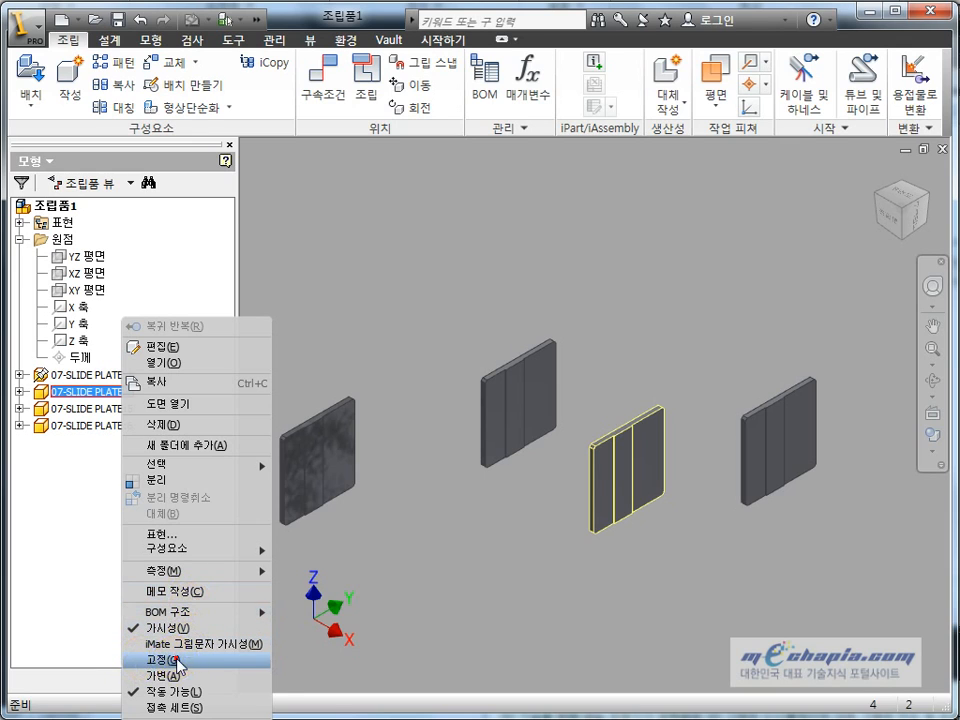
click(140, 660)
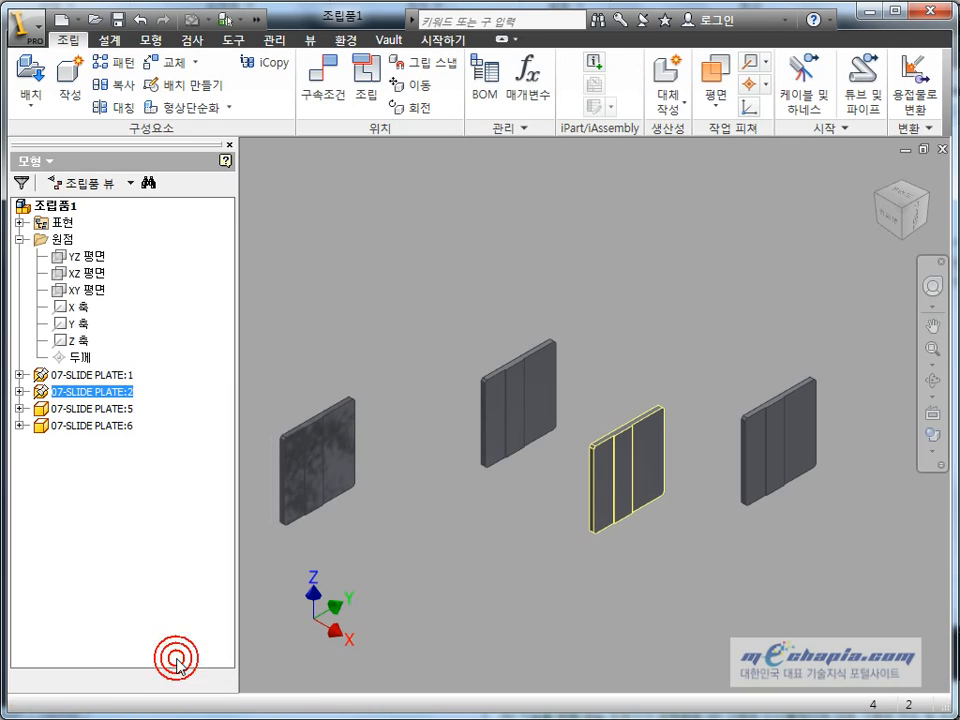
click(35, 391)
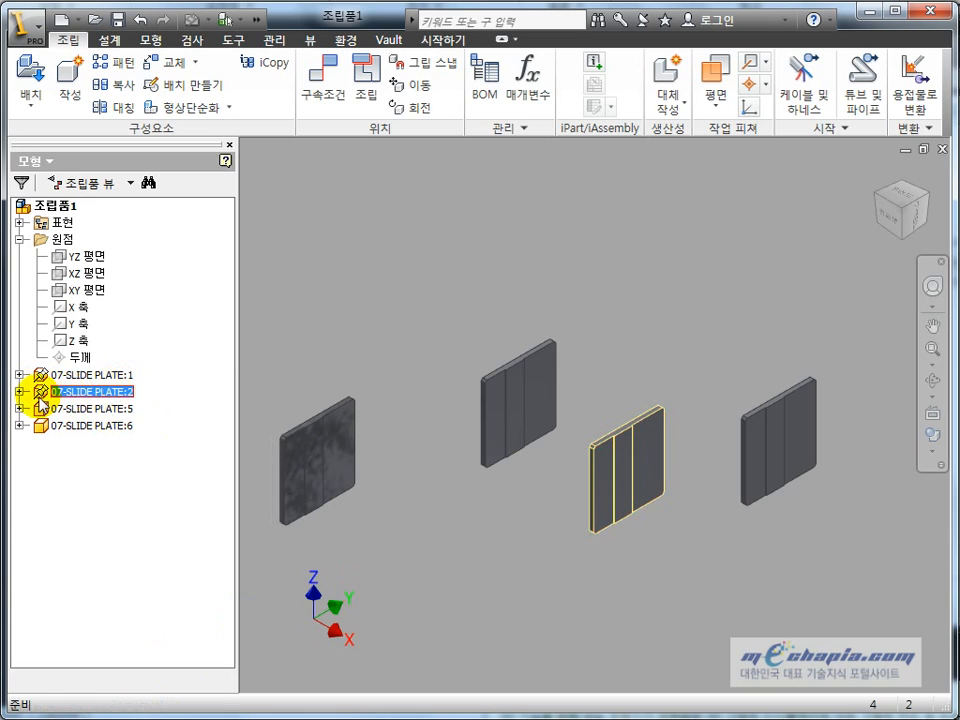
right_click(76, 392)
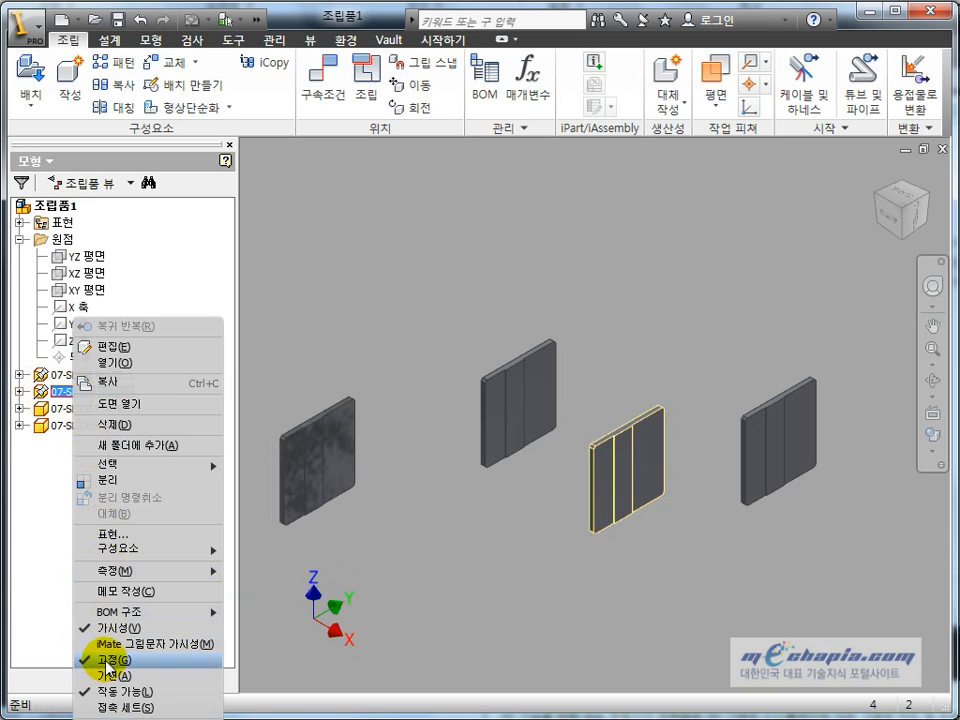
click(480, 575)
Turn off the 고정 (grounded) option of 07-SLIDE PLATE:2 and clear the selection
click(110, 398)
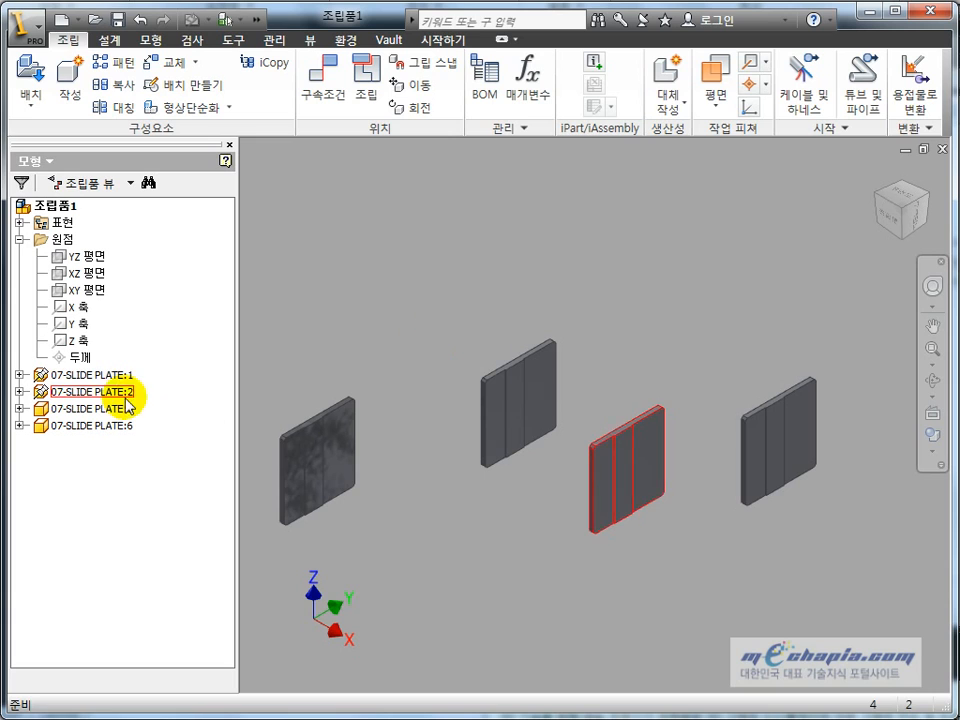
right_click(108, 395)
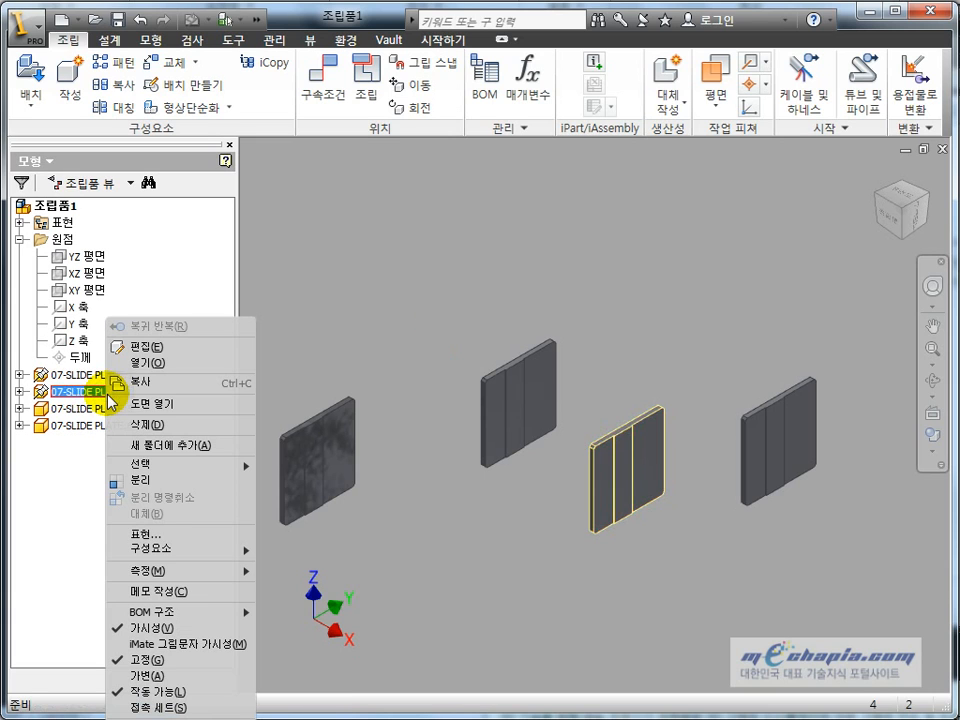
click(148, 662)
click(438, 612)
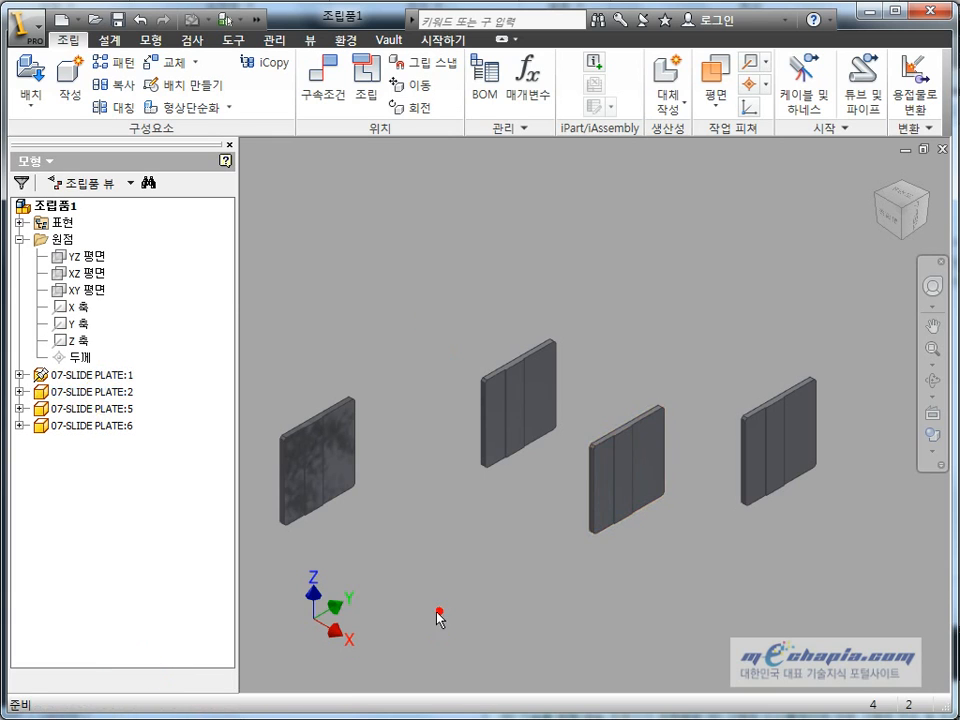
click(339, 337)
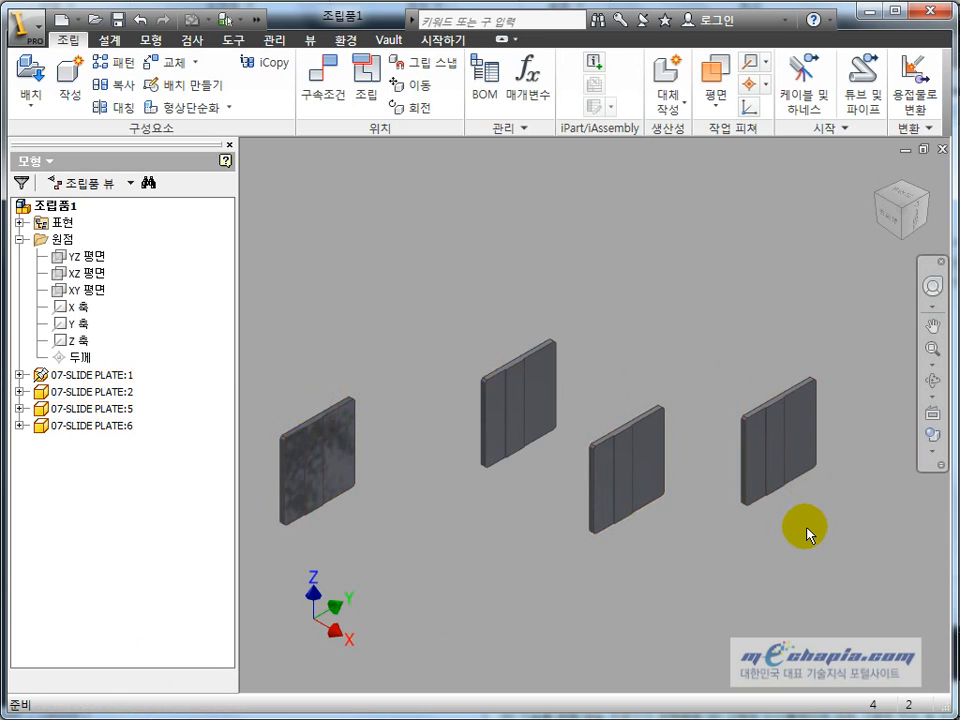
Delete the ungrounded slide plate occurrences 6, 2 and 5 from the assembly, keeping 07-SLIDE PLATE:1
click(771, 422)
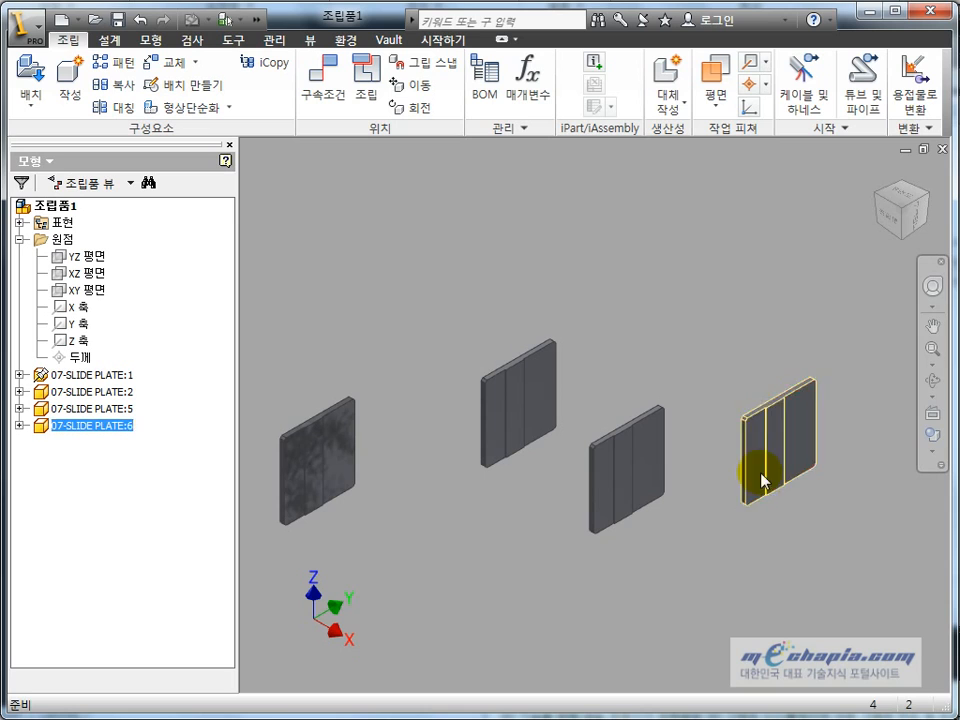
key(Delete)
click(609, 474)
key(Delete)
click(330, 466)
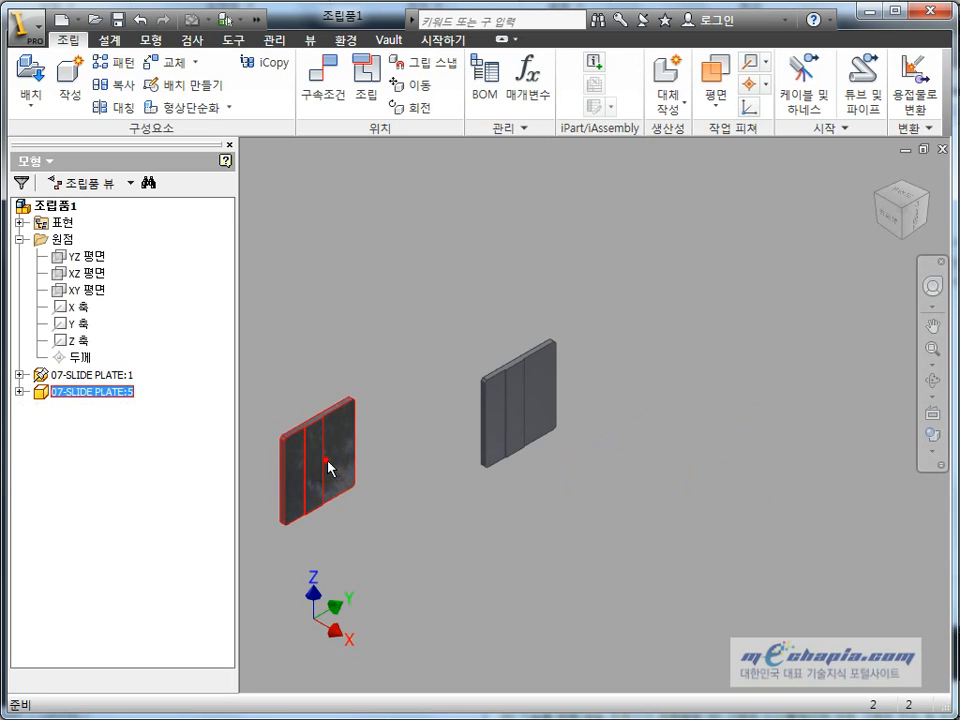
key(Delete)
click(668, 537)
Examine the remaining grounded 07-SLIDE PLATE:1 in a closer view by selecting and deselecting it
click(553, 390)
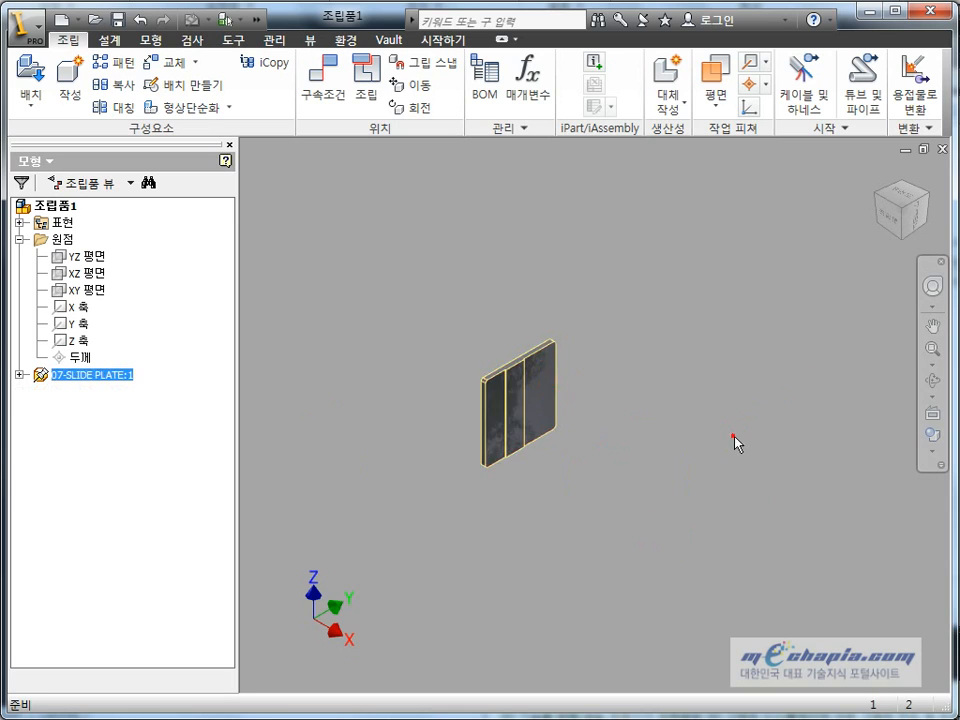
click(733, 441)
middle_click(736, 441)
middle_click(736, 441)
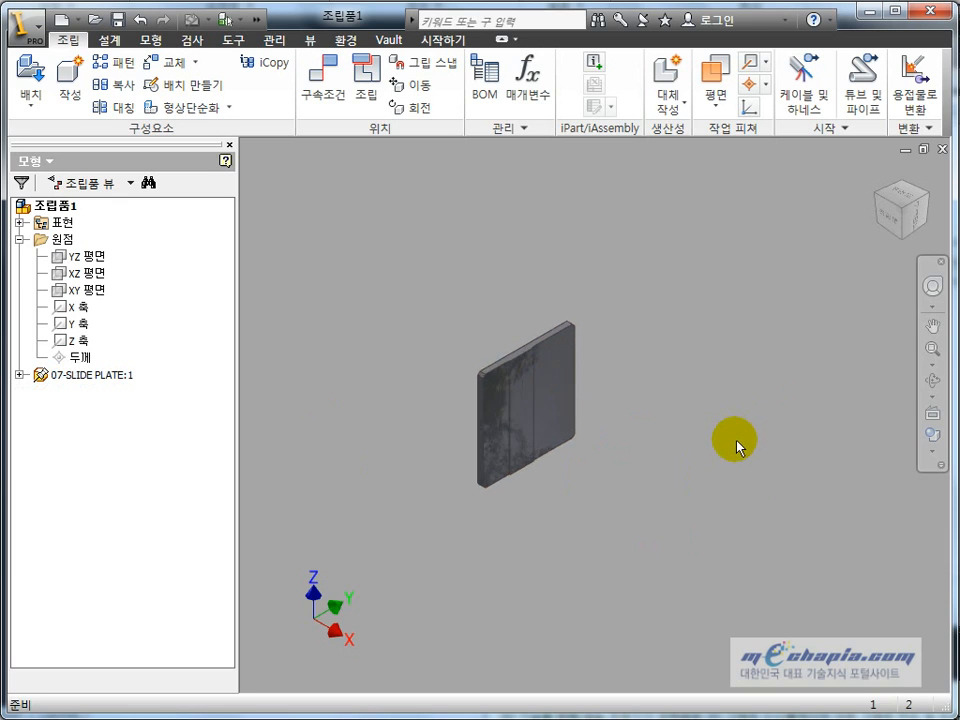
scroll(722, 446, up, 4)
middle_drag(726, 446, 508, 452)
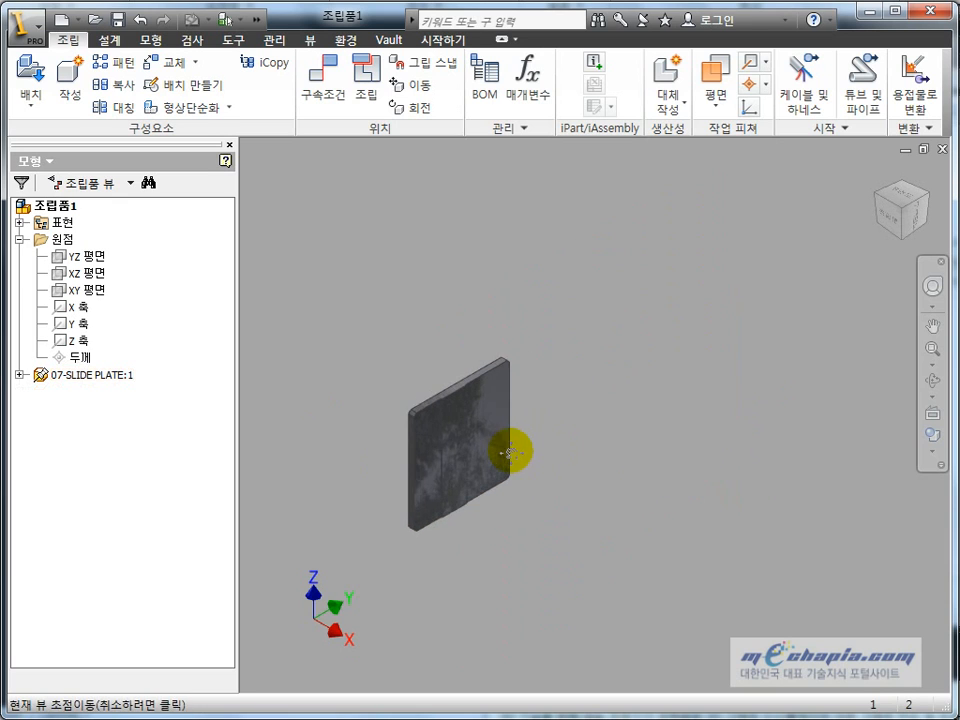
click(491, 435)
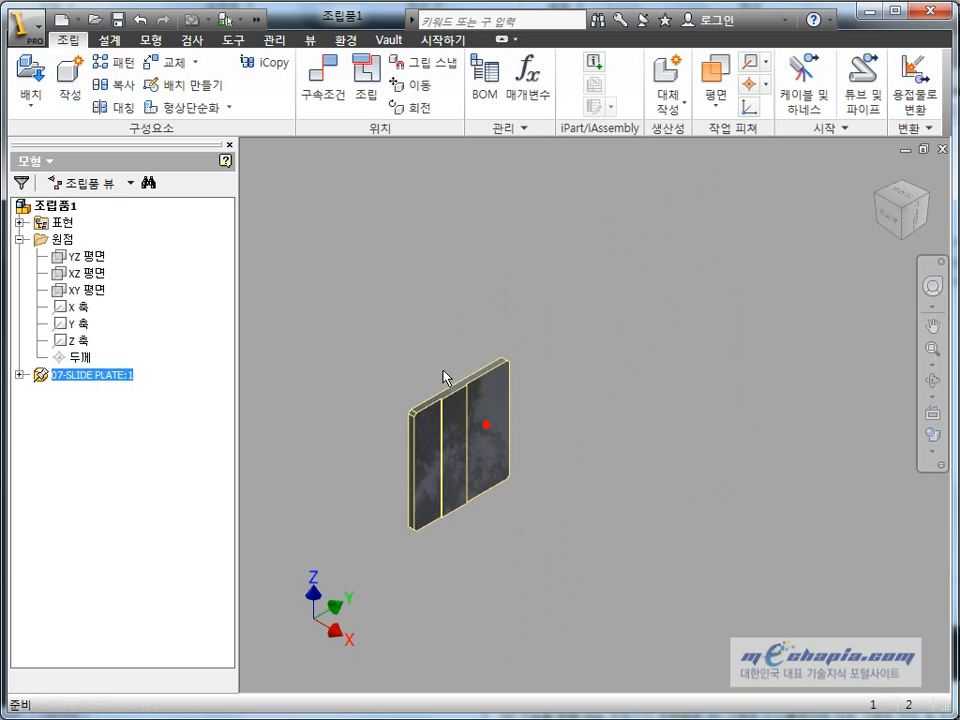
click(407, 333)
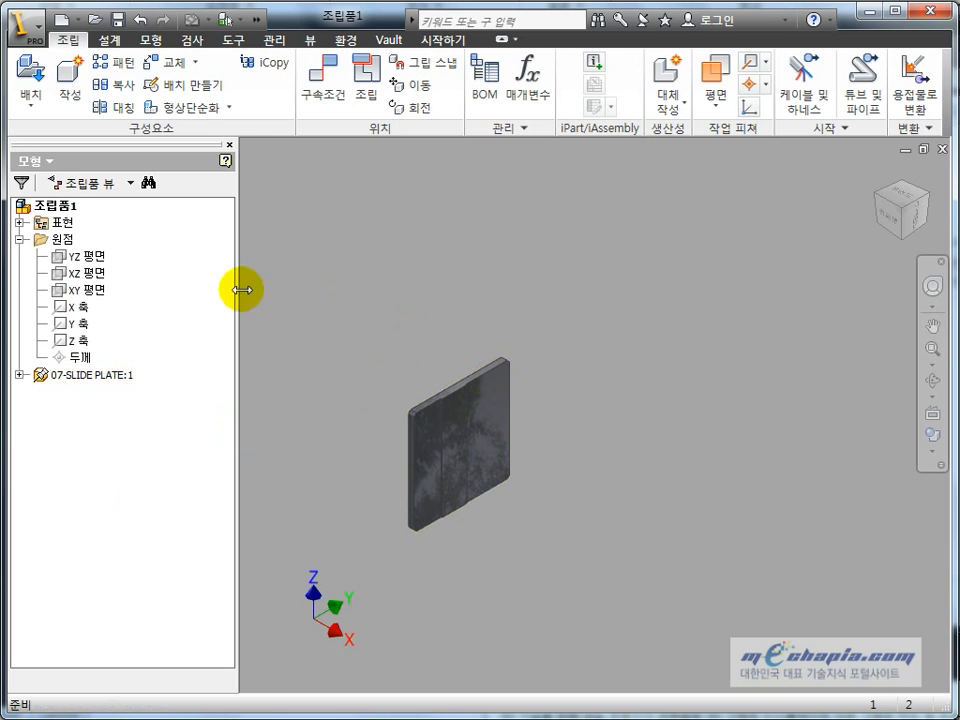
click(491, 444)
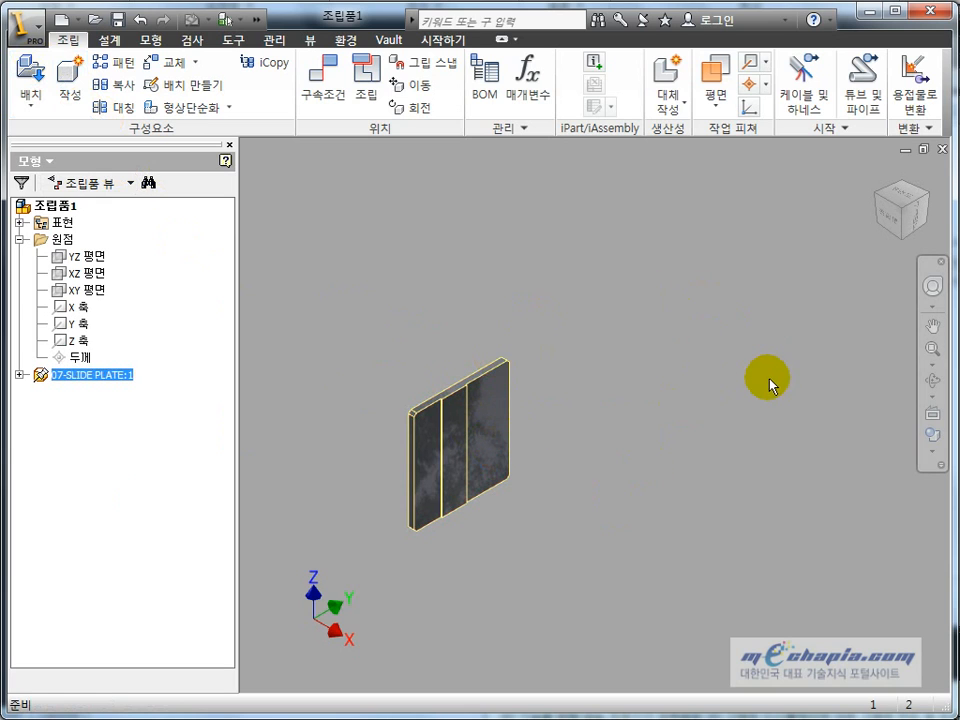
click(720, 443)
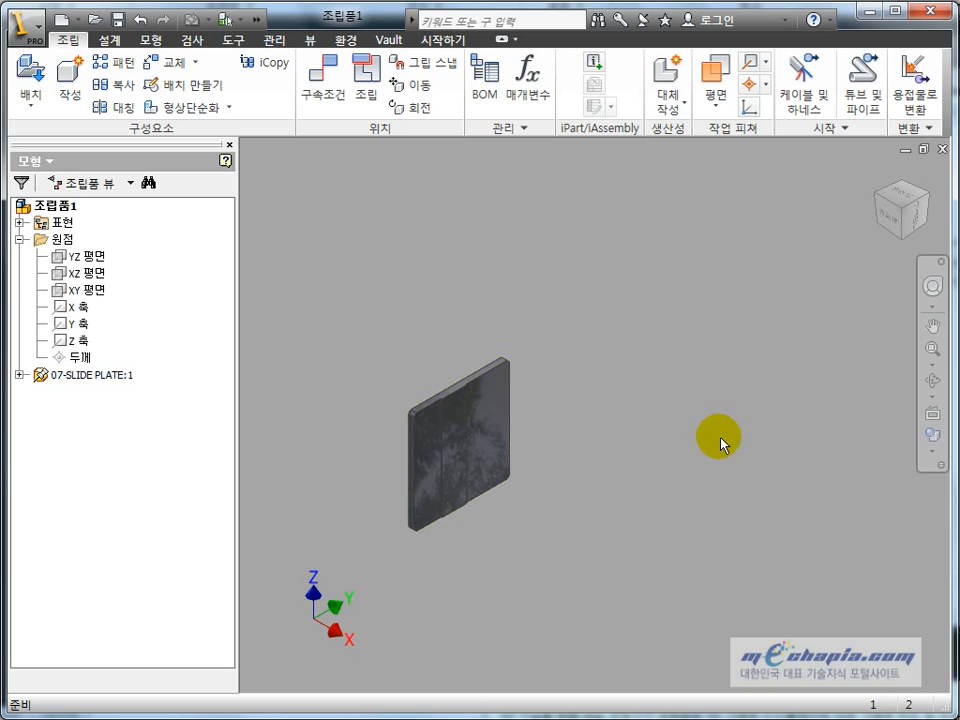
Copy 07-SLIDE PLATE:1 to the clipboard and clear the selection
click(486, 442)
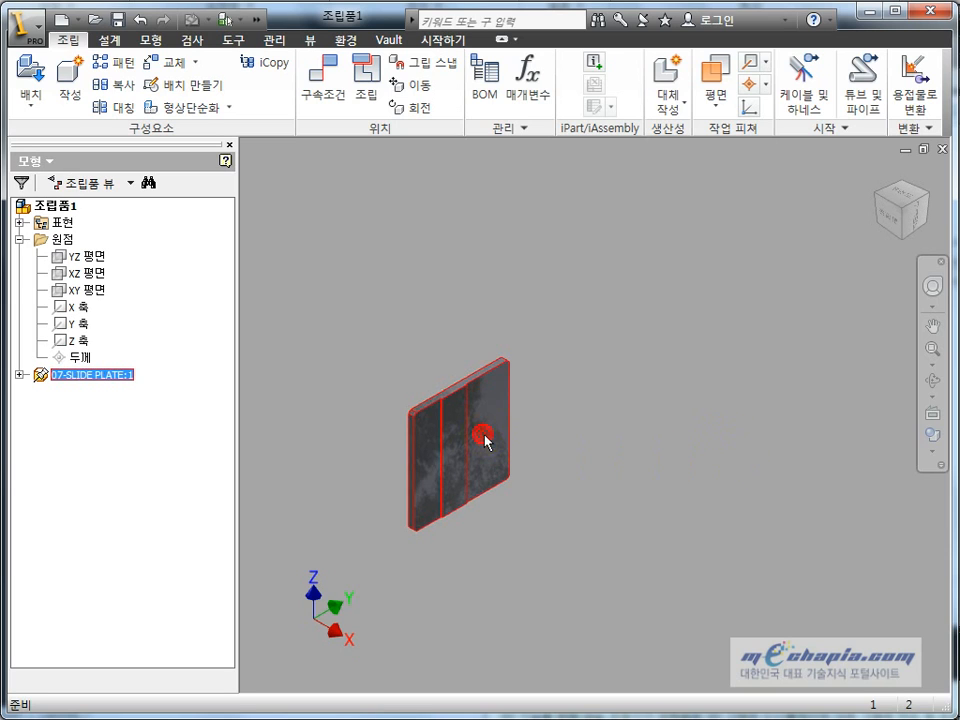
right_click(502, 394)
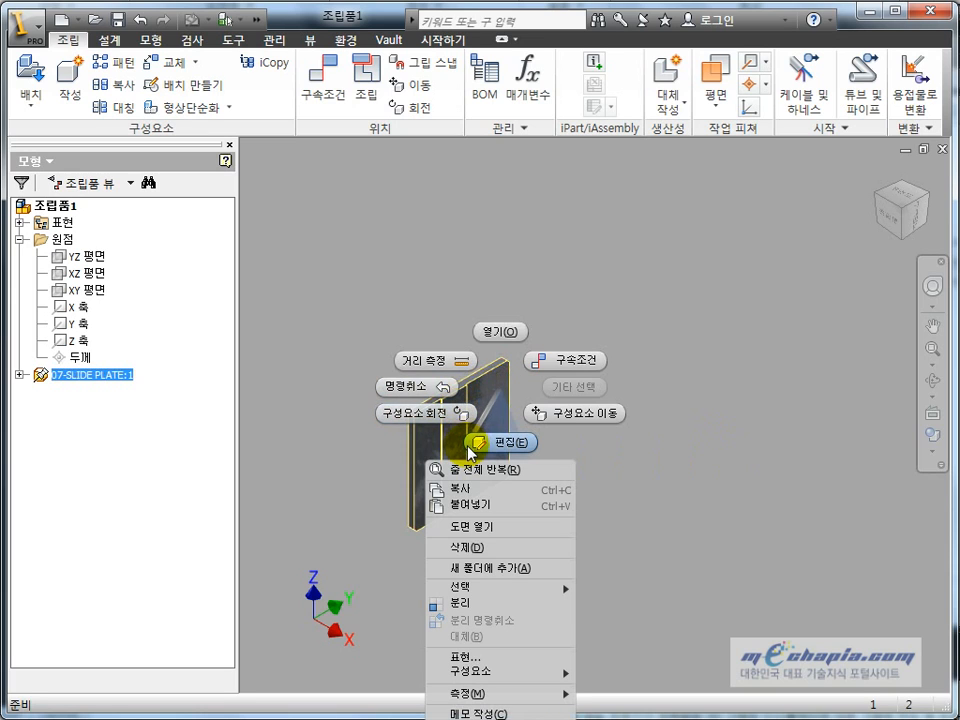
click(484, 492)
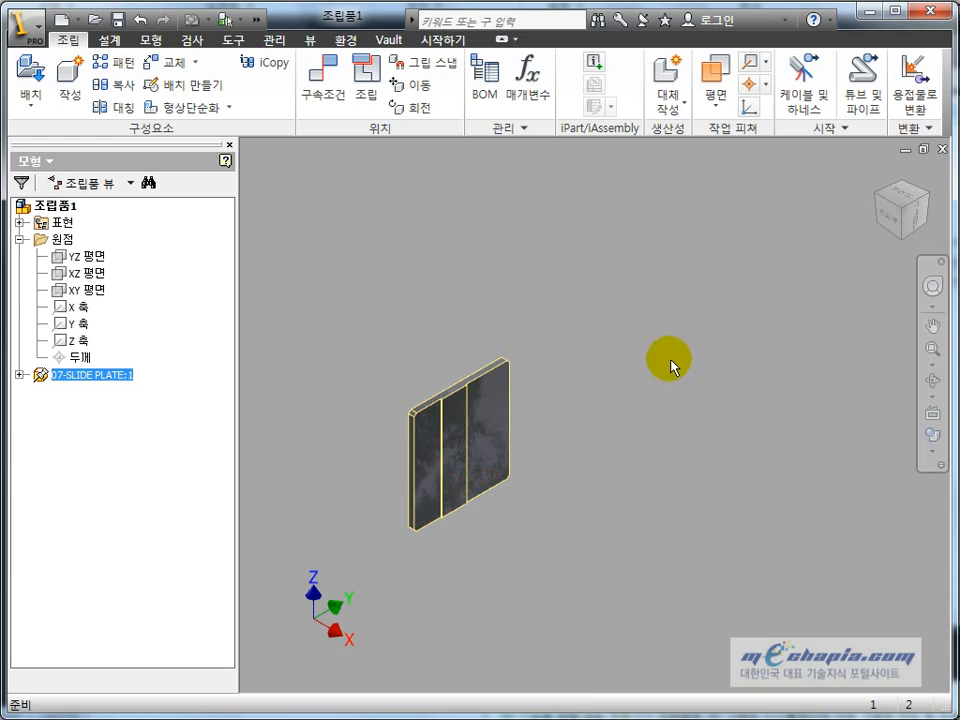
click(671, 364)
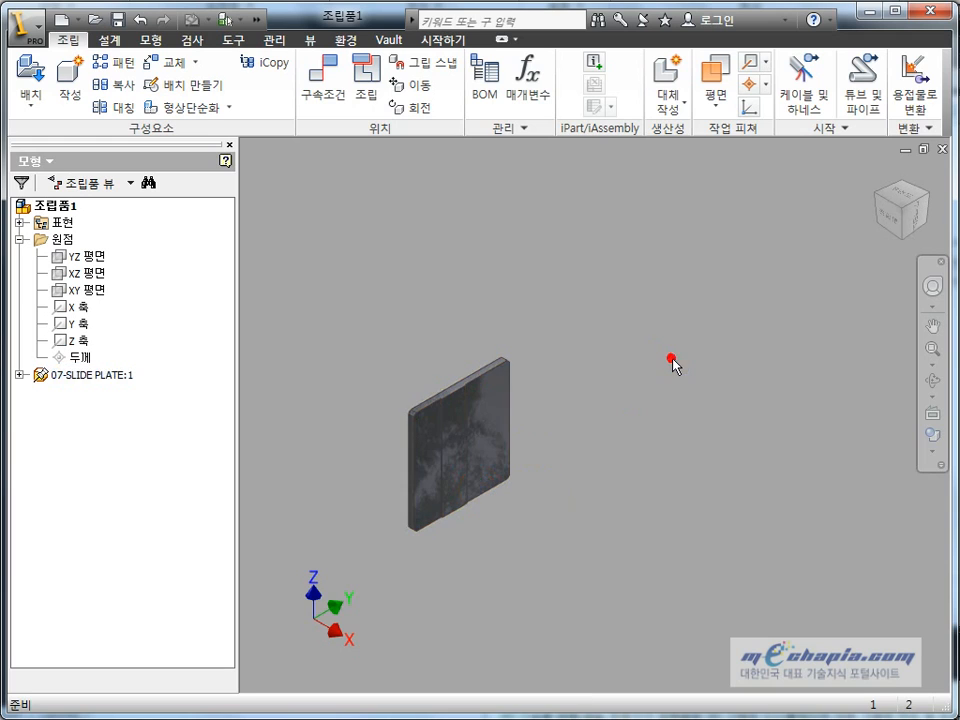
click(484, 428)
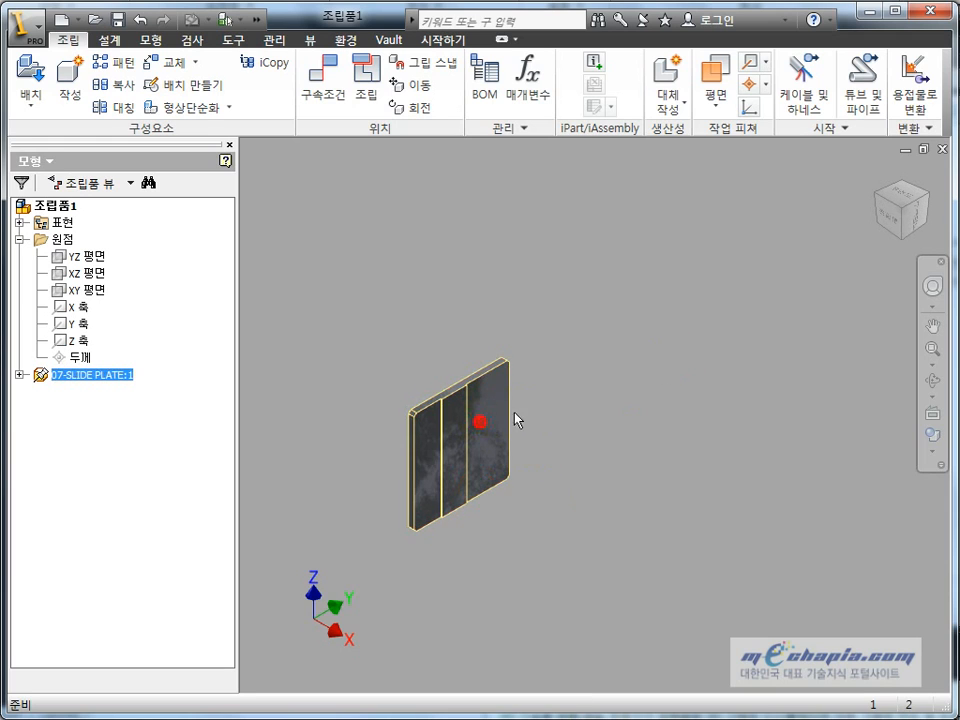
click(626, 354)
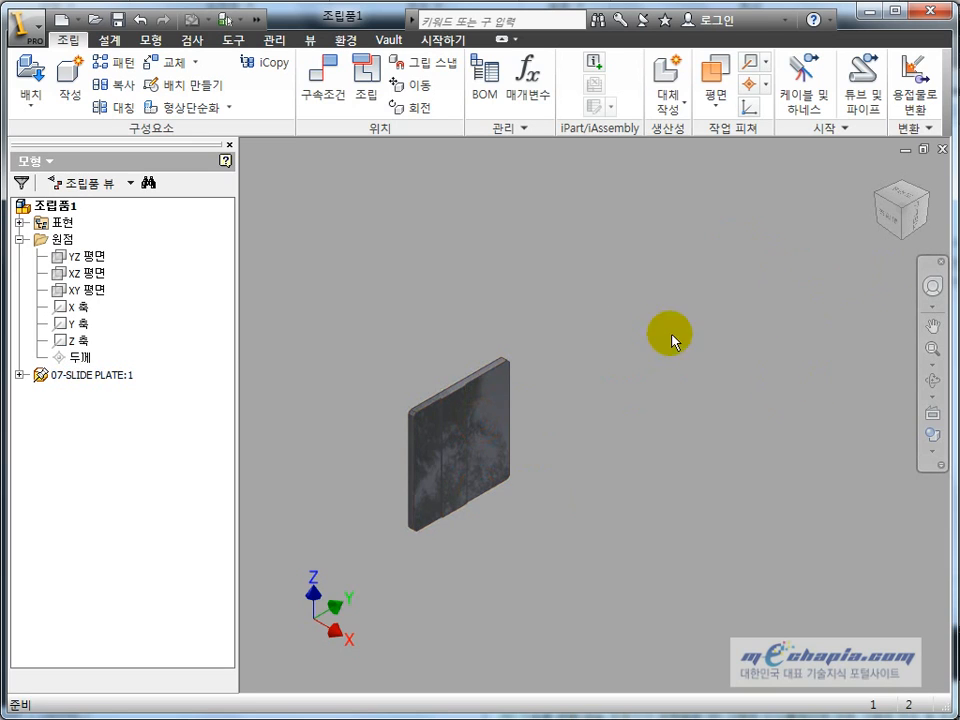
Paste the copied slide plate four times at different places around the grounded original
click(737, 222)
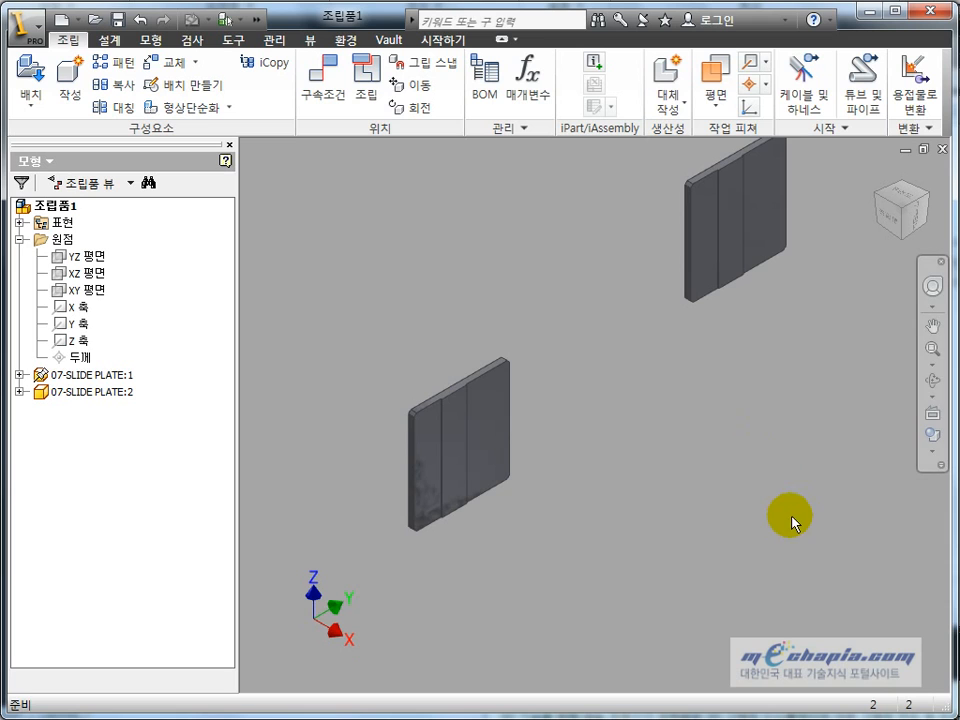
right_click(737, 517)
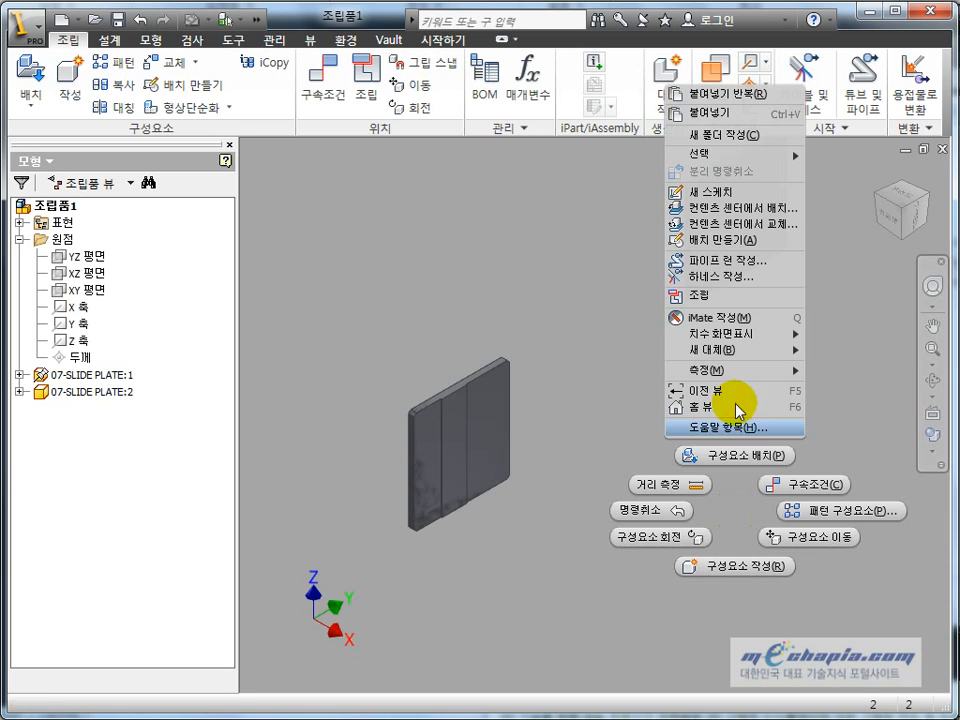
click(733, 117)
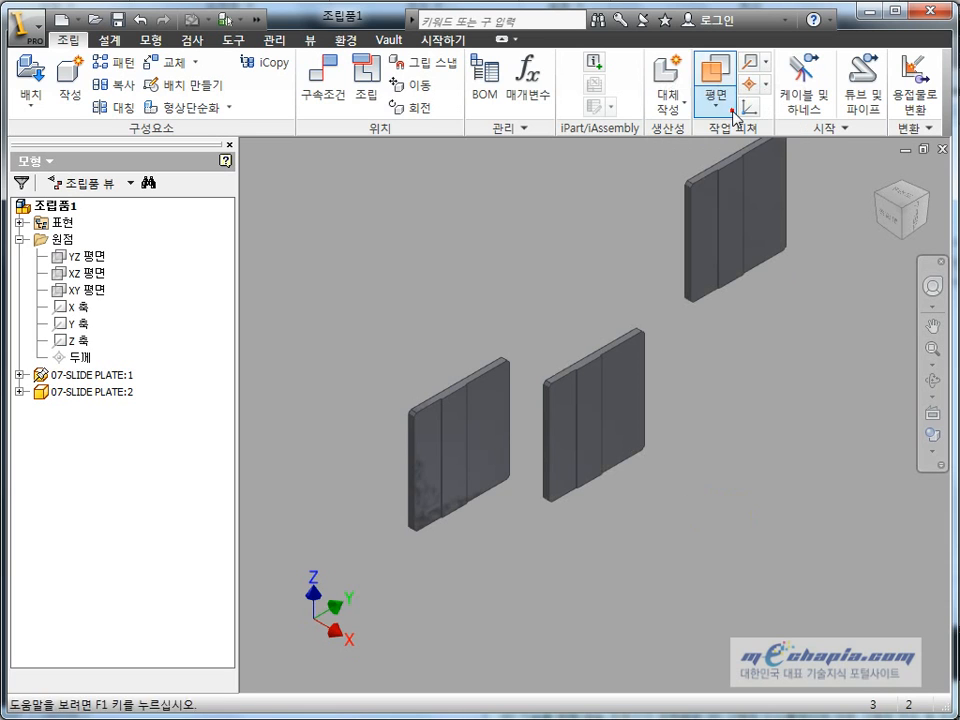
right_click(717, 543)
click(545, 581)
key(ctrl+v)
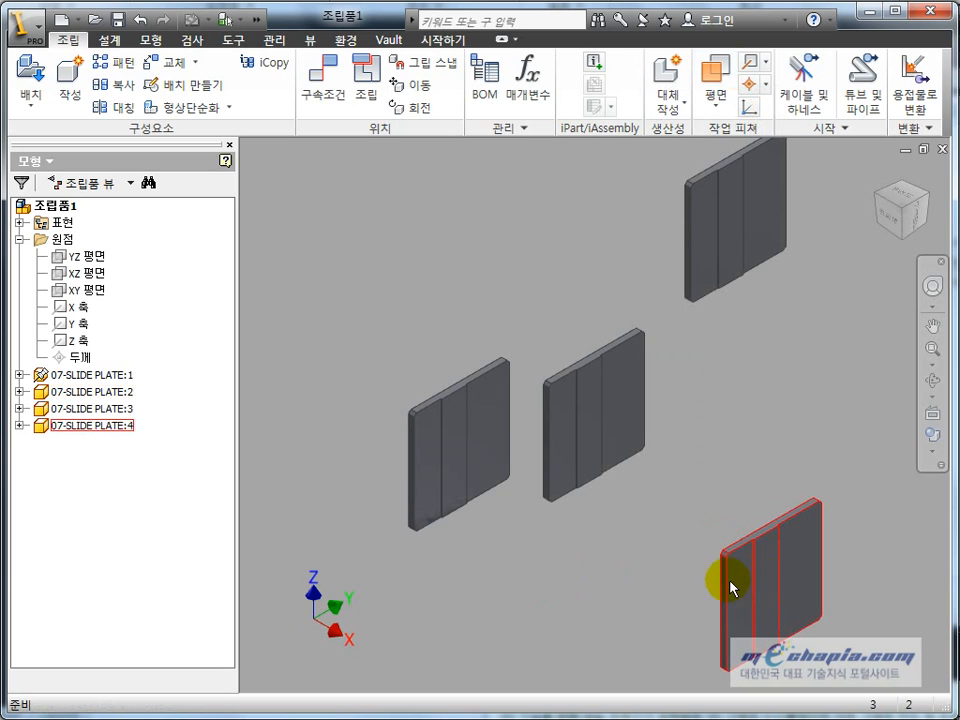
key(ctrl+v)
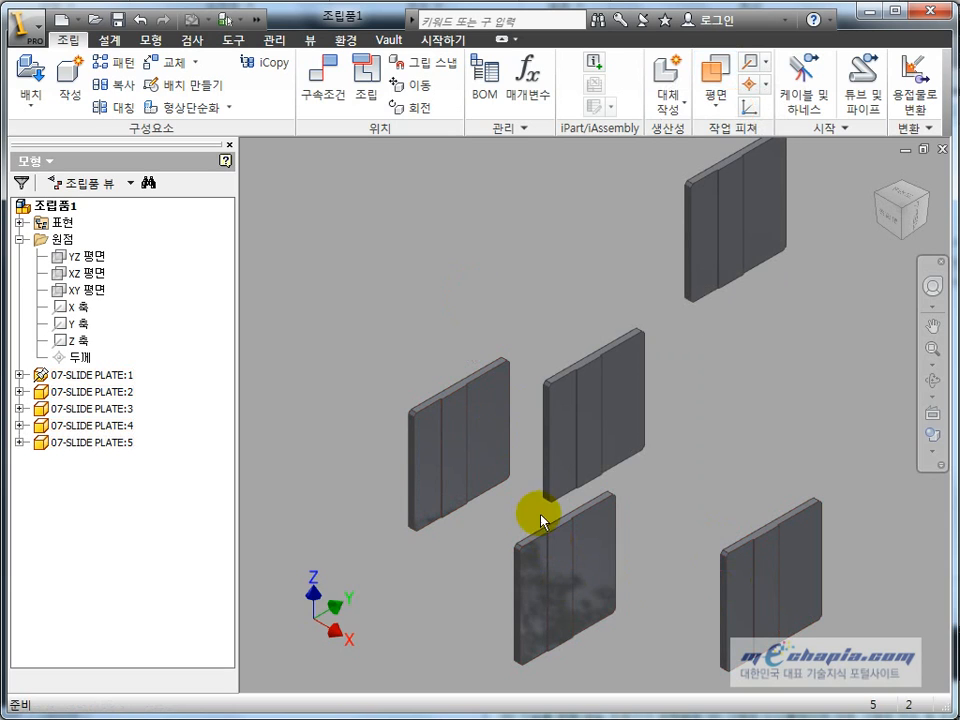
Check the pasted slide plate occurrences individually by selecting them in the model, including occurrence 3, and clear the selection
click(591, 594)
click(770, 585)
click(591, 440)
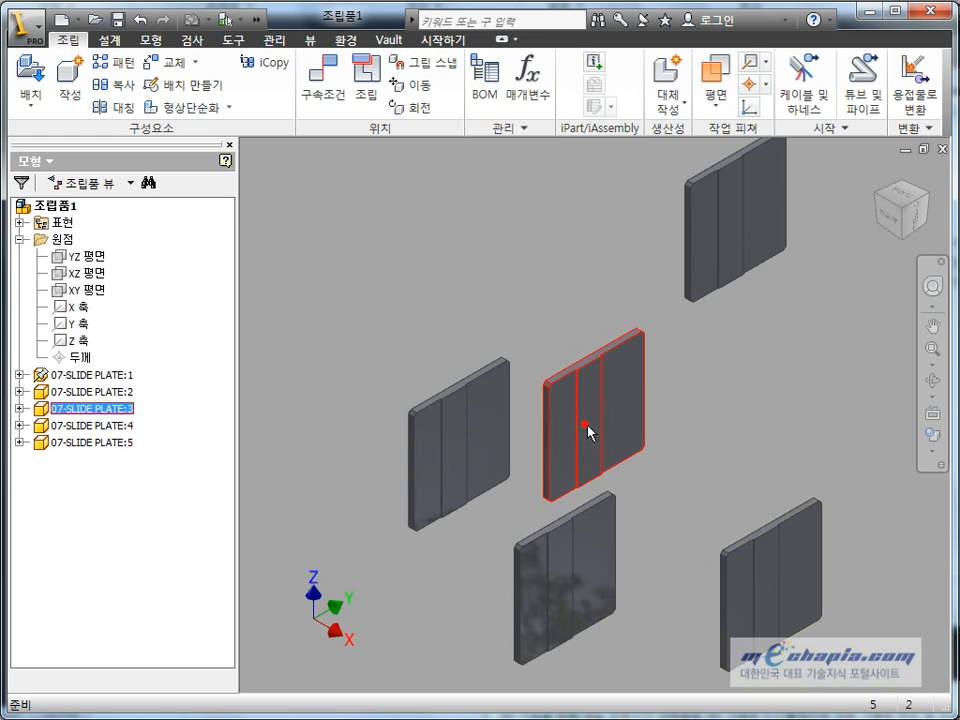
click(738, 443)
click(579, 561)
click(755, 452)
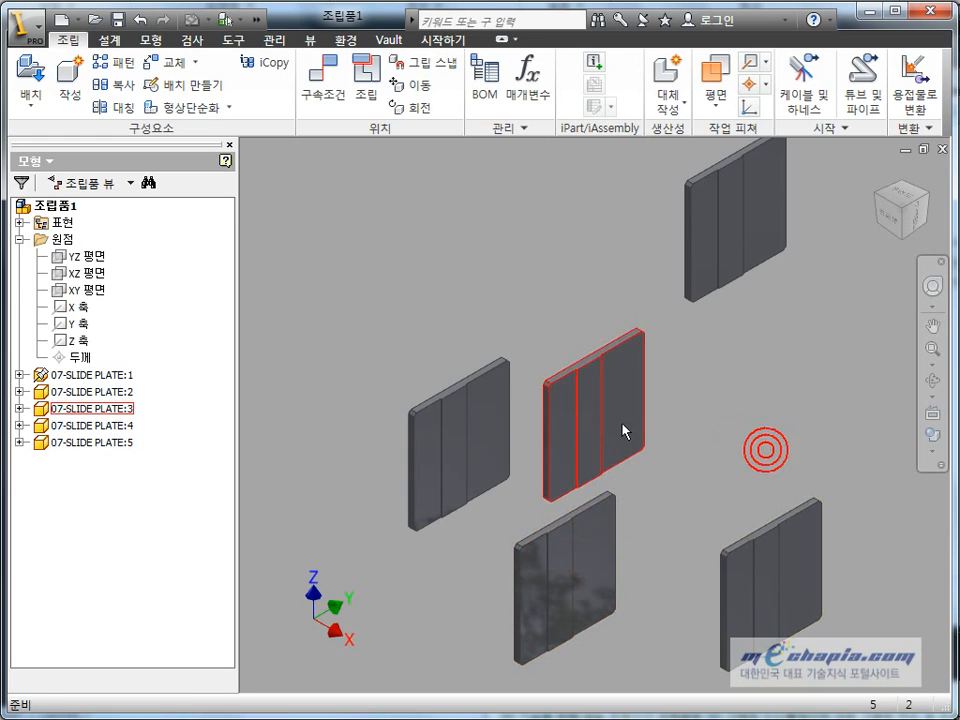
Move occurrence 3 up toward the rear, occurrence 2 above the grounded first plate, and occurrence 4 upward
drag(620, 423, 651, 394)
click(771, 414)
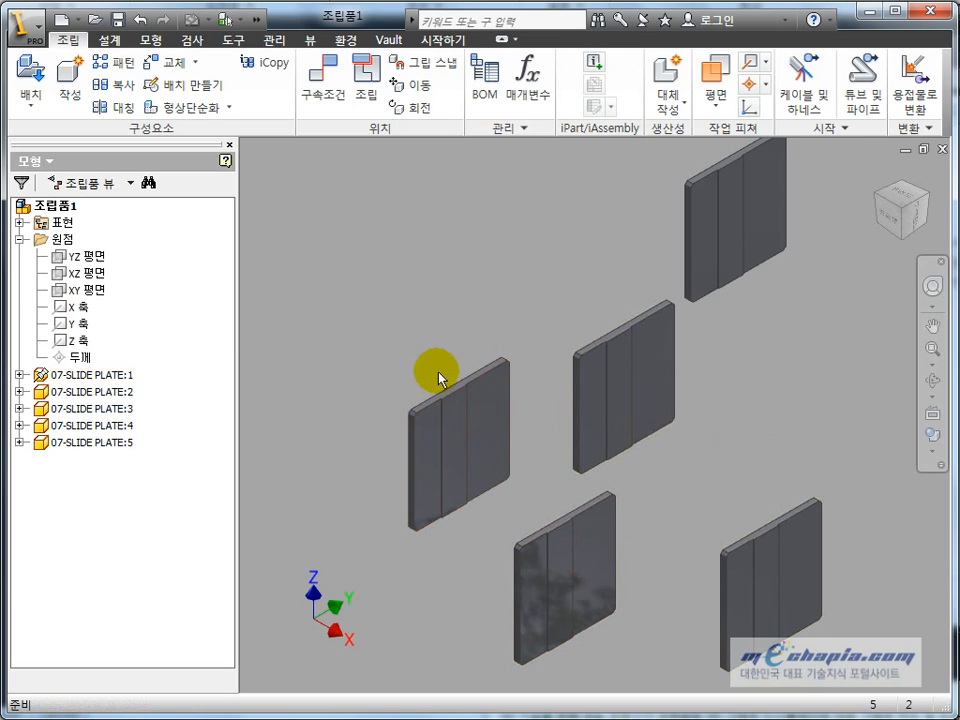
middle_drag(754, 328, 745, 345)
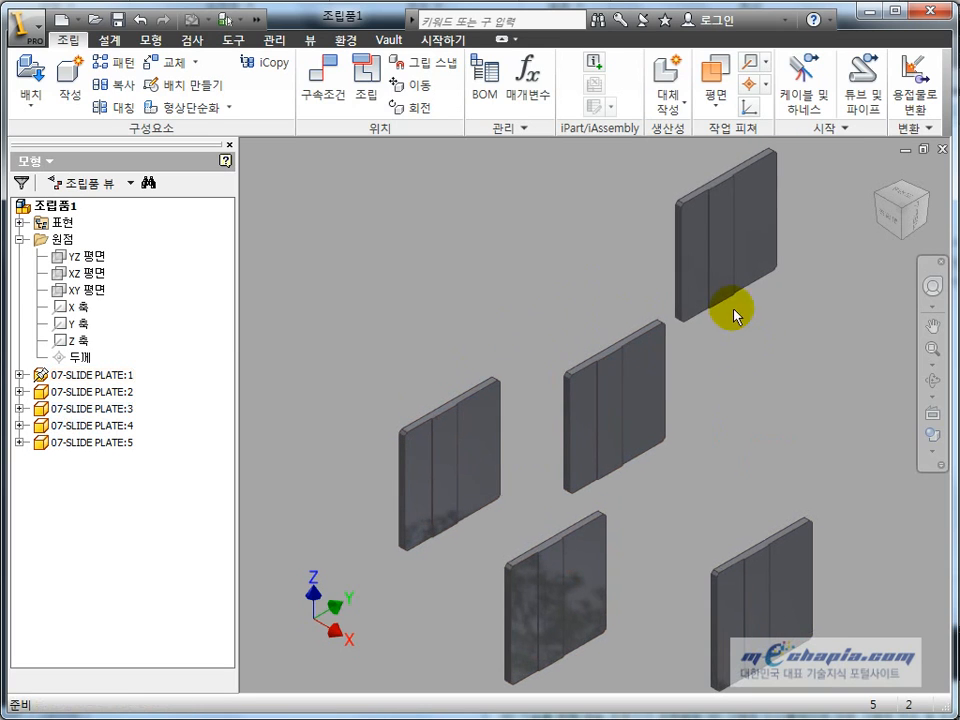
drag(729, 268, 420, 274)
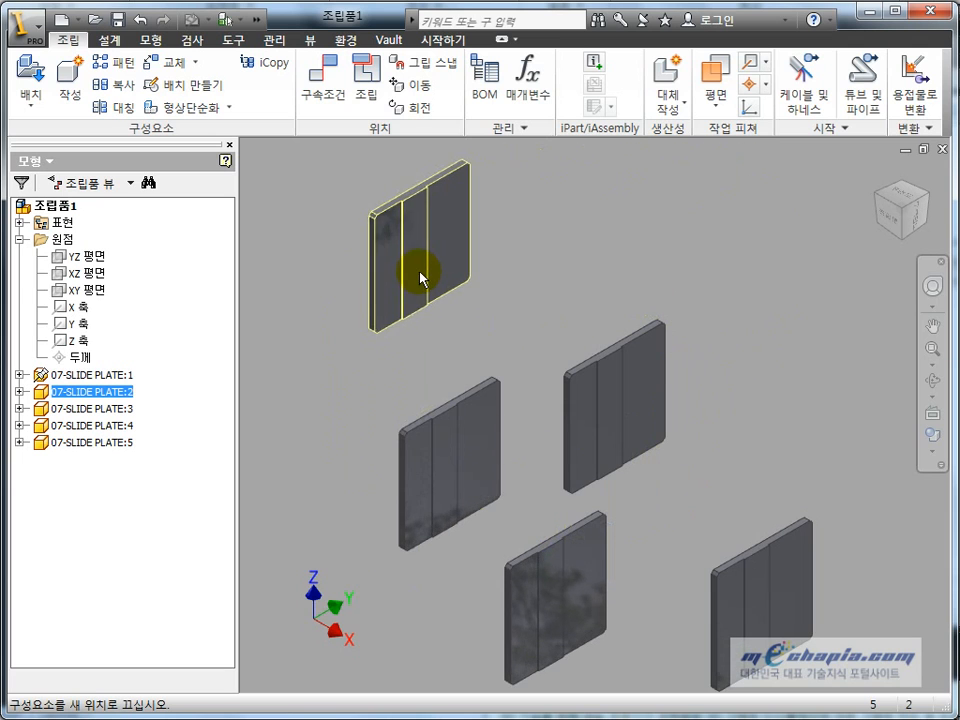
click(761, 354)
drag(622, 426, 715, 345)
drag(776, 622, 789, 514)
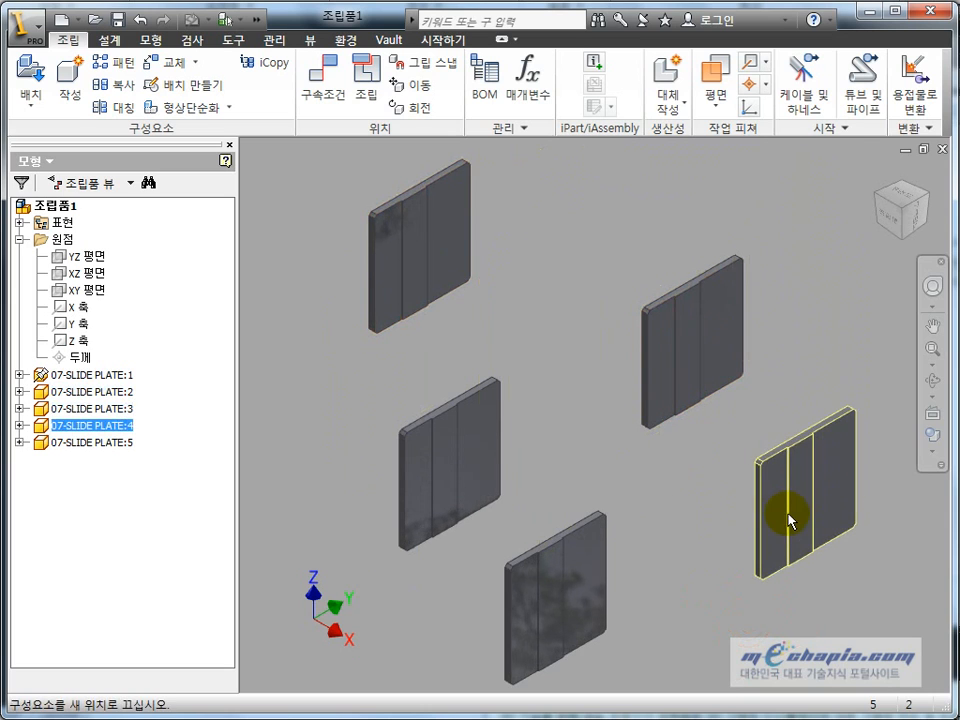
Move slide plate occurrence 5 up into the gap below occurrence 3 and clear the selection
drag(566, 595, 671, 467)
click(549, 550)
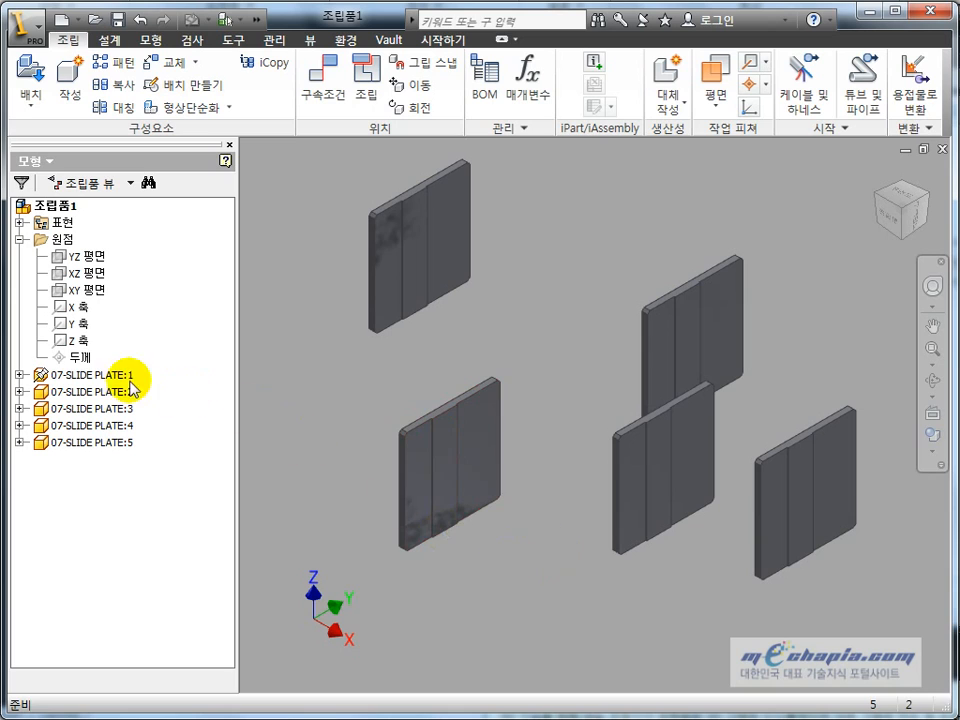
Select the grounded 07-SLIDE PLATE:1 and try to move it freely, and clear the selection
click(109, 377)
click(497, 565)
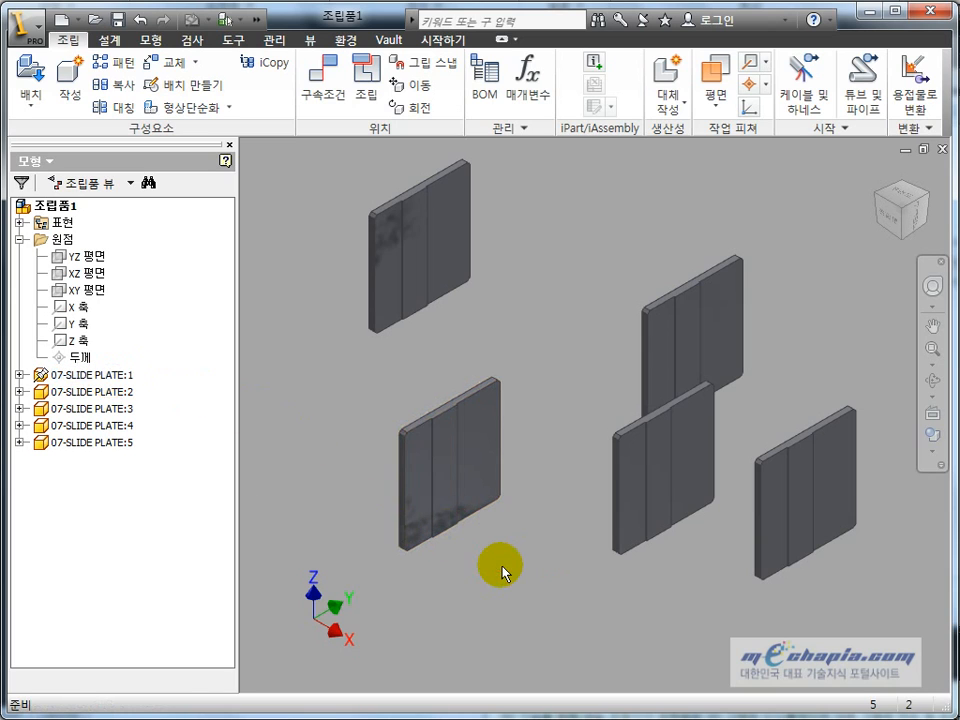
click(446, 470)
mouse_move(446, 470)
mouse_down()
mouse_move(392, 422)
mouse_move(289, 364)
mouse_move(501, 461)
mouse_move(511, 390)
mouse_move(357, 435)
mouse_move(495, 467)
mouse_move(478, 497)
mouse_move(420, 512)
mouse_move(352, 397)
mouse_up()
drag(434, 432, 336, 405)
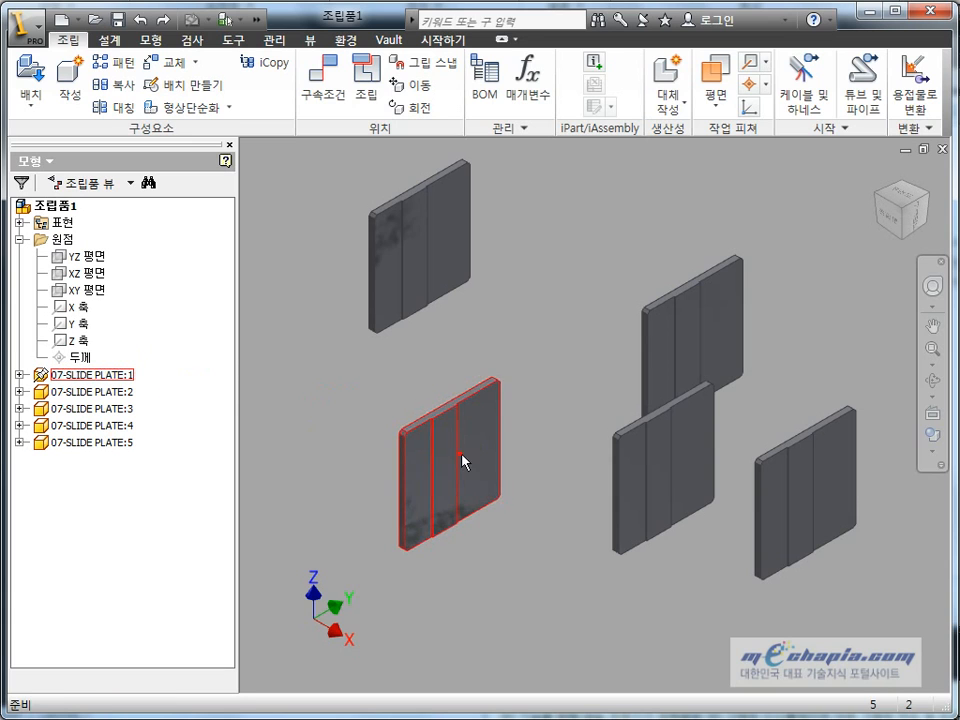
drag(465, 461, 471, 462)
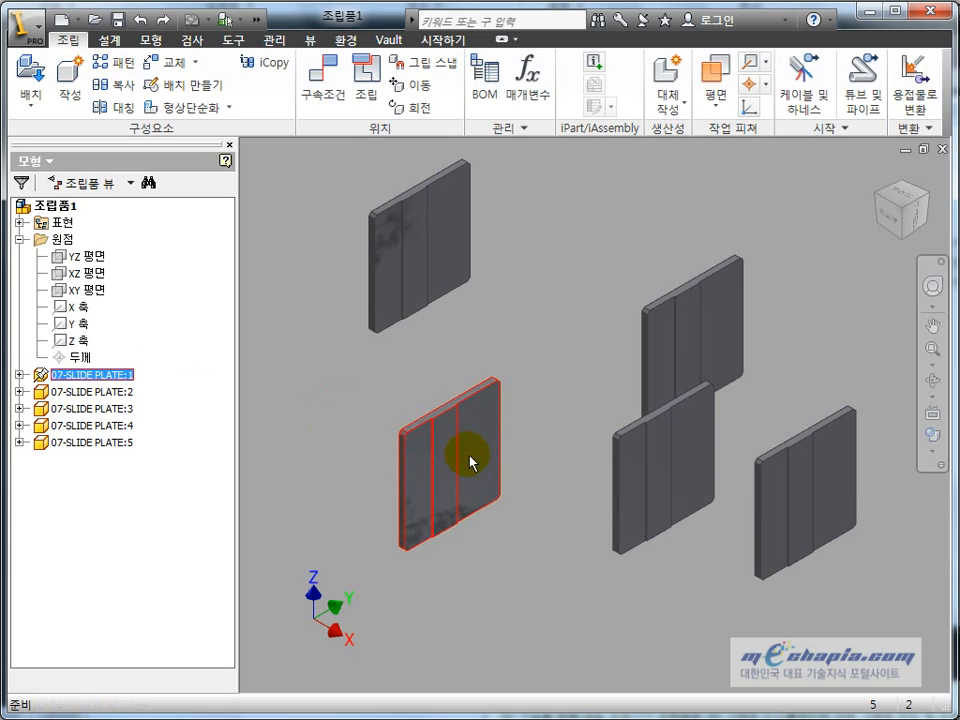
click(548, 365)
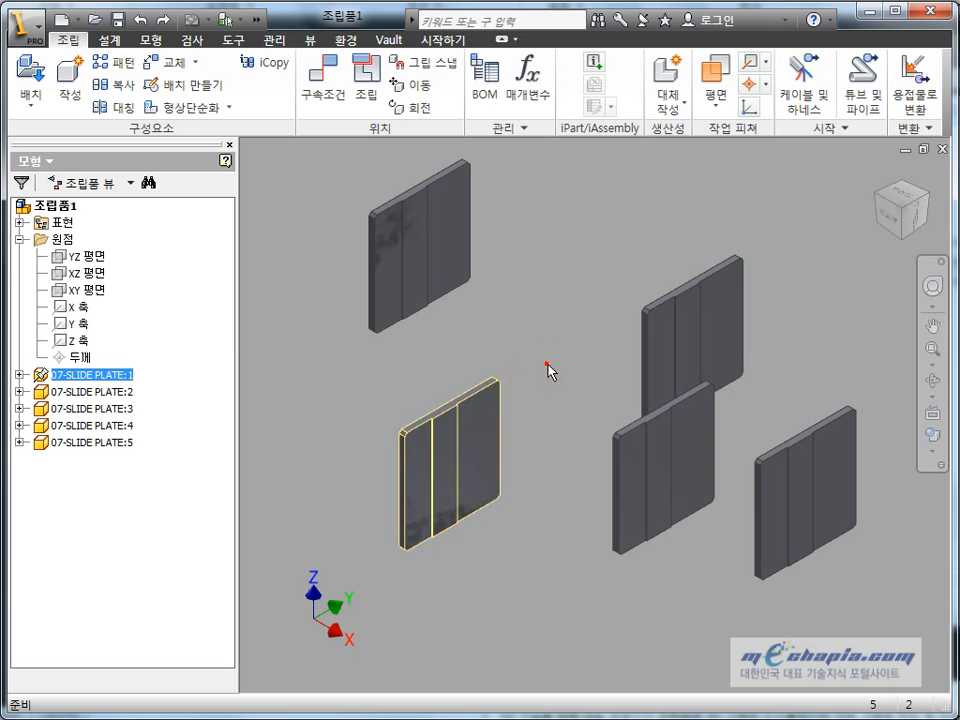
Move slide plate occurrence 3 farther up, clear the selection, and collapse the Origin (원점) folder in the model tree
middle_drag(546, 365, 535, 381)
drag(682, 350, 682, 249)
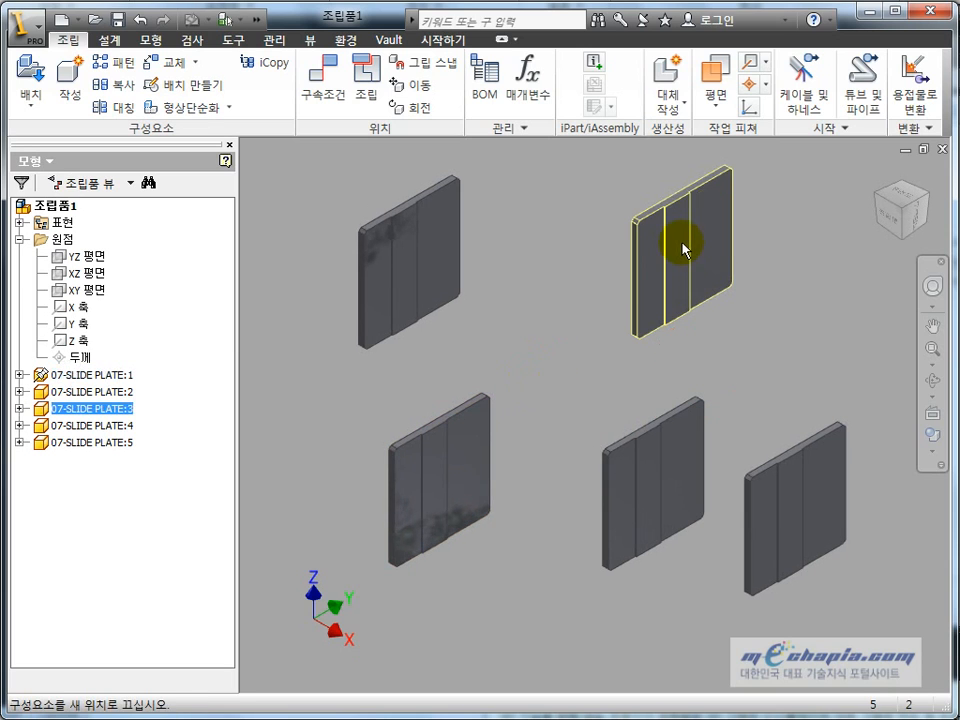
click(554, 322)
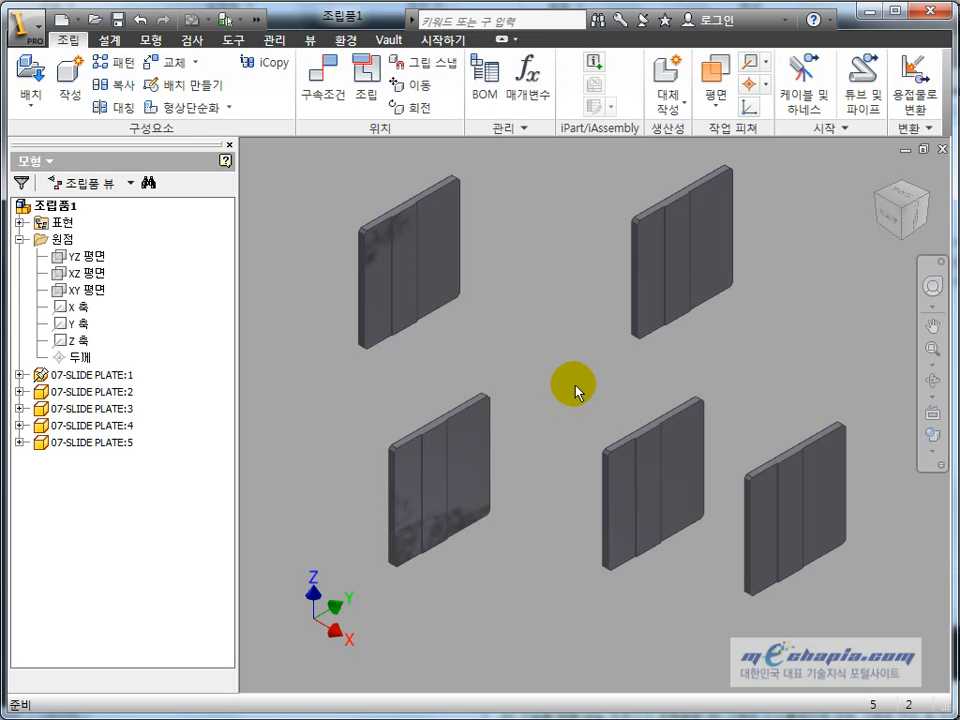
click(19, 240)
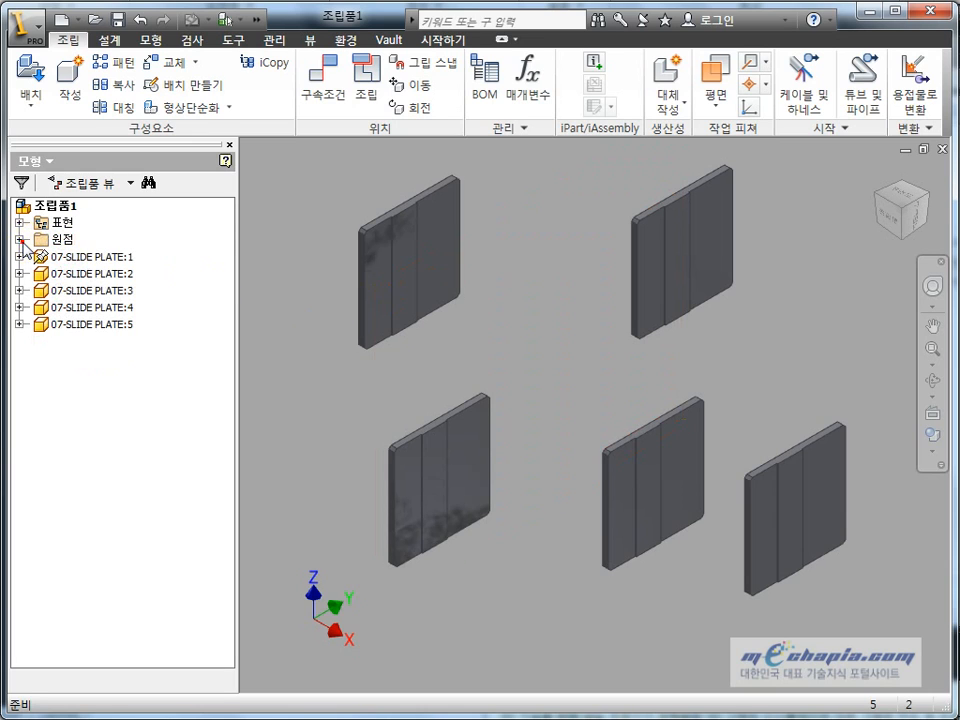
Apply a mate constraint with 0 mm offset between the grounded plate's front face and the back face of occurrence 3
click(328, 88)
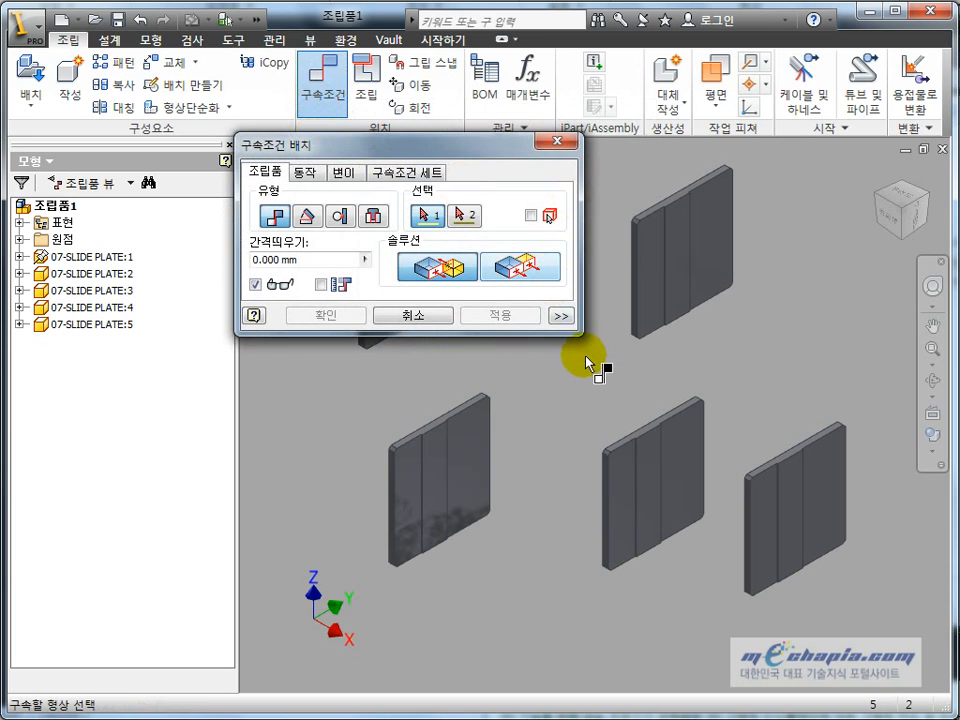
middle_drag(566, 400, 568, 435)
click(455, 492)
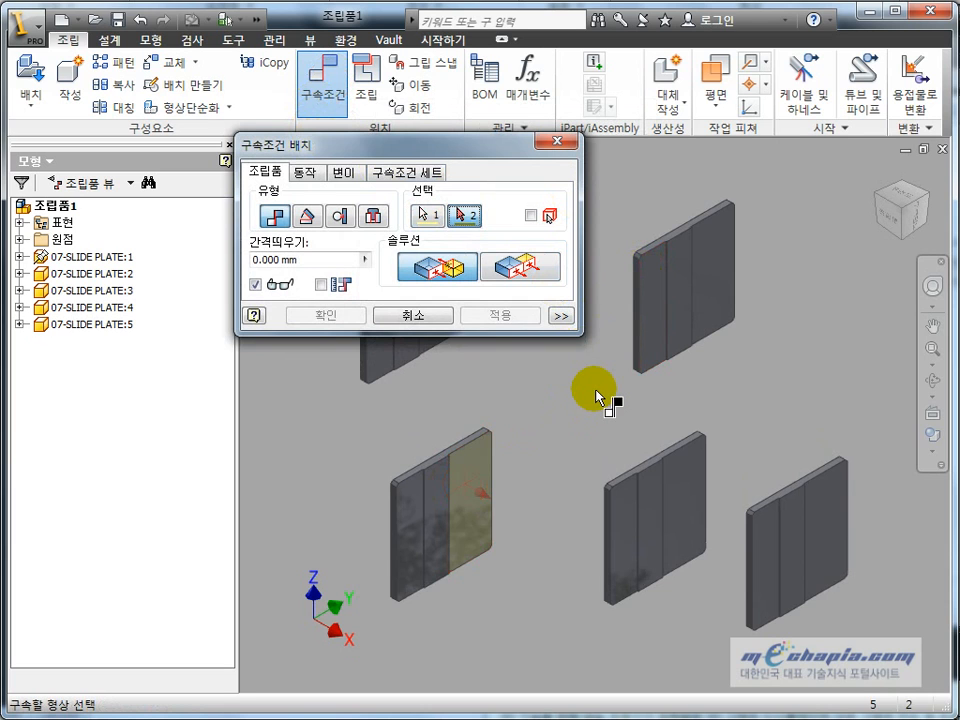
shift+middle_drag(581, 389, 655, 357)
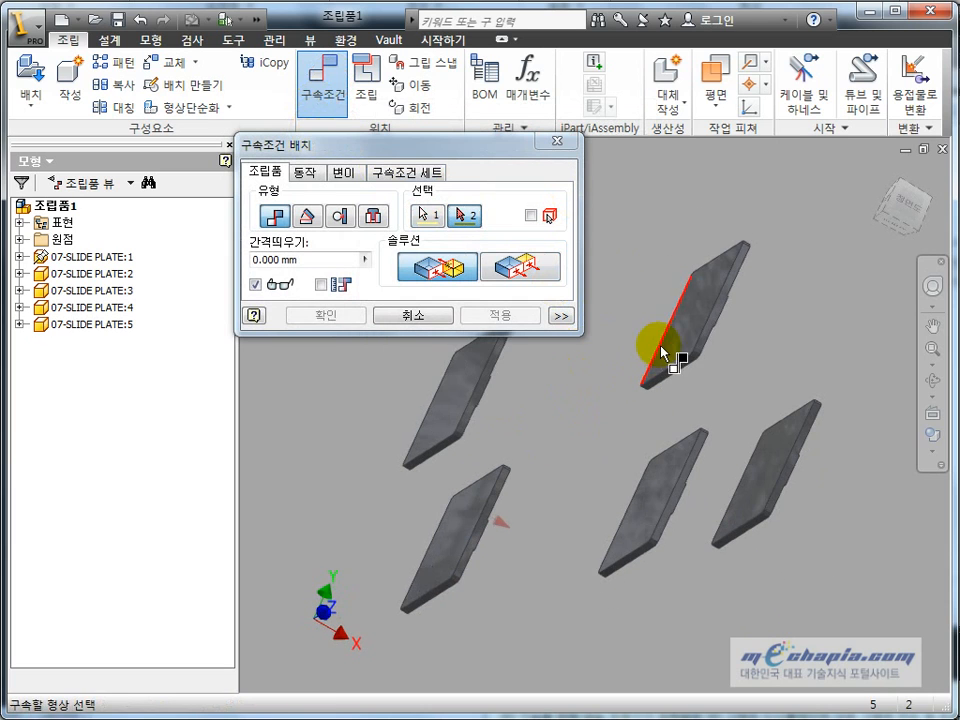
click(681, 328)
shift+middle_drag(570, 545, 551, 506)
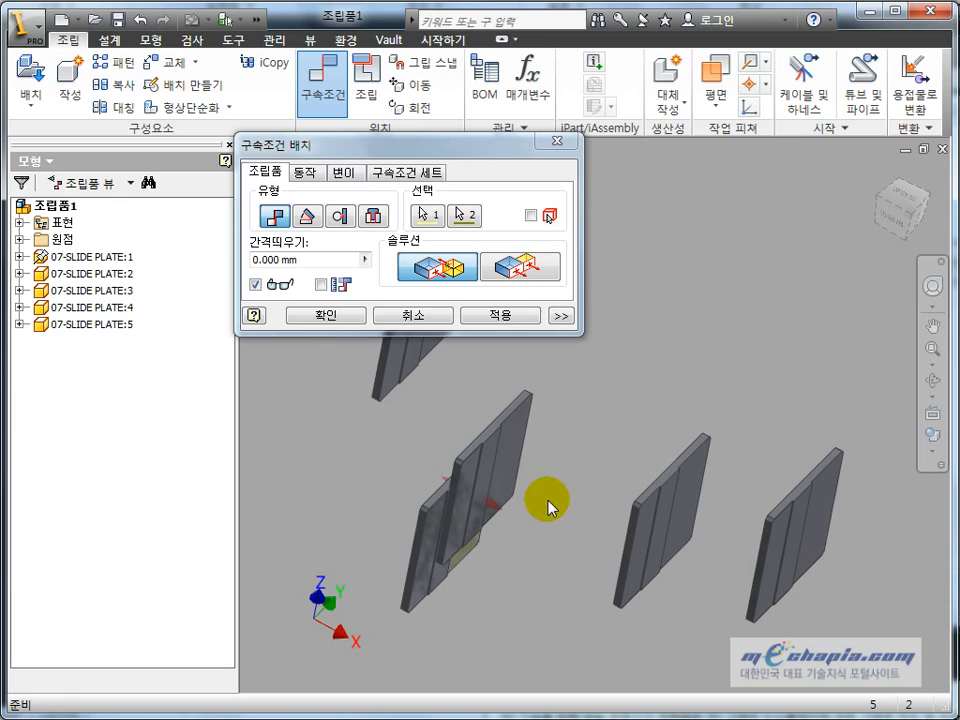
click(503, 316)
Apply a flush constraint with 0 mm offset between the top faces of the grounded plate and occurrence 3, and end the command
scroll(408, 525, up, 5)
click(408, 525)
click(516, 266)
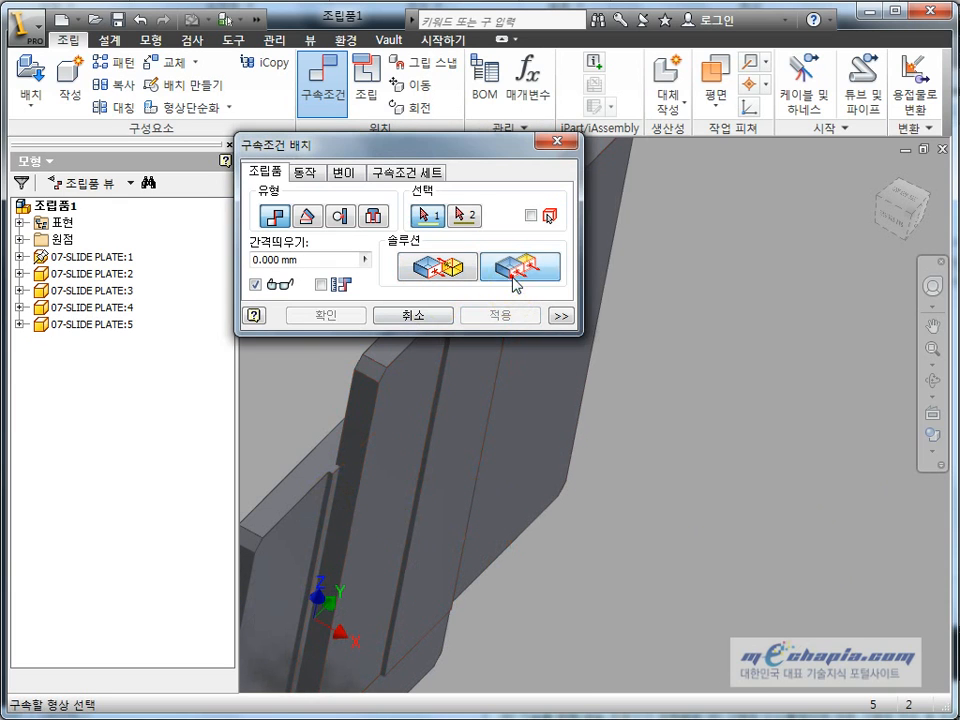
shift+middle_drag(500, 487, 697, 621)
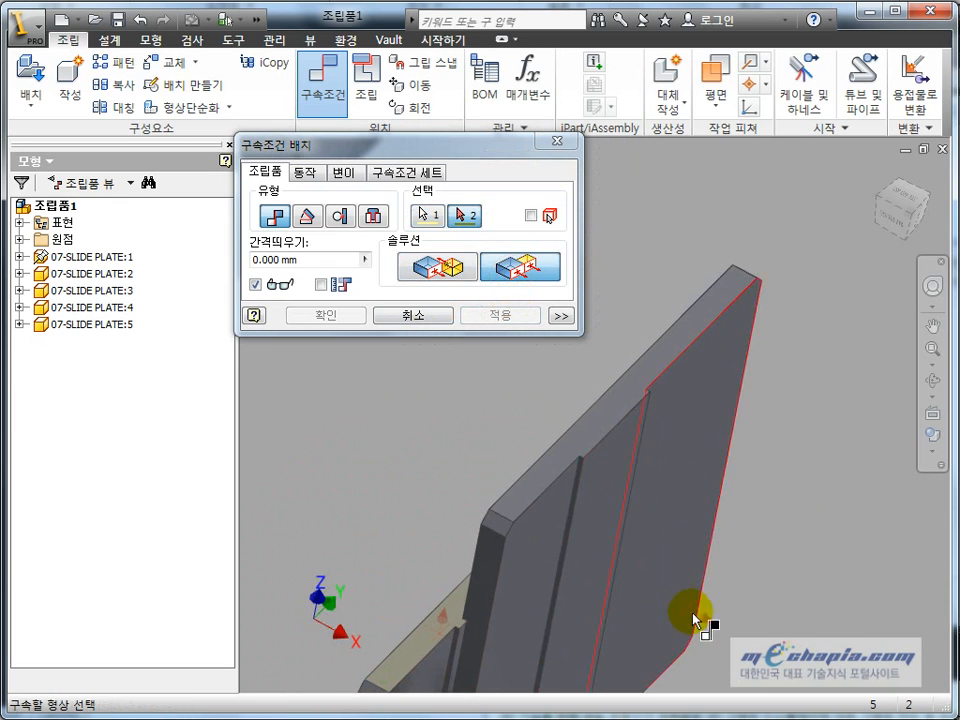
click(601, 428)
click(500, 315)
shift+middle_drag(536, 497, 598, 467)
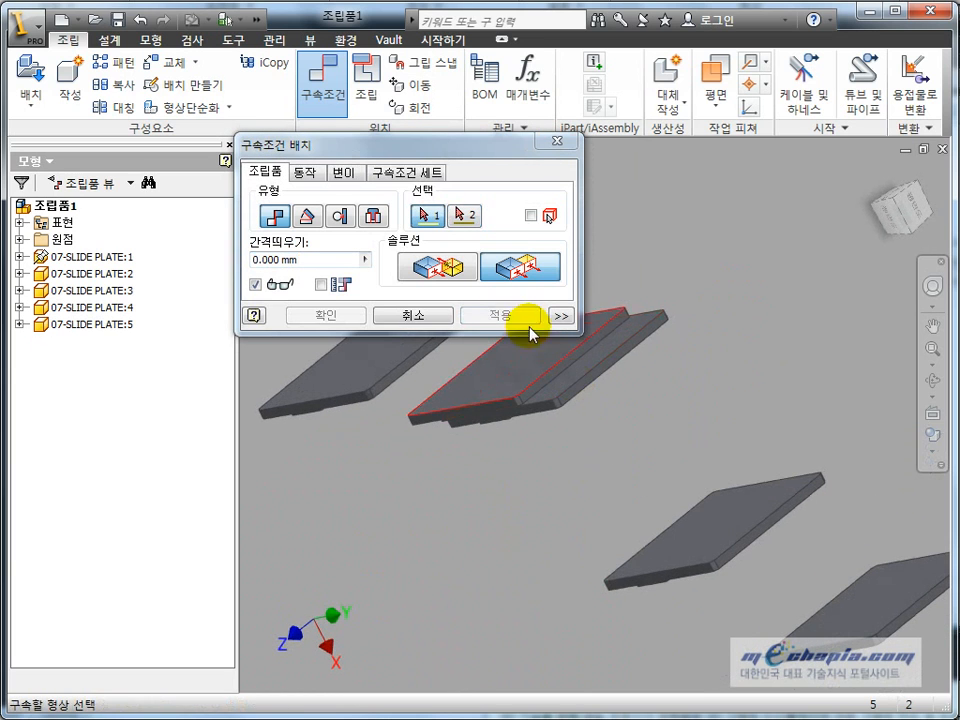
click(418, 316)
Examine how the constrained occurrence 3 sits against the grounded plate, selecting the plates to tell them apart
shift+middle_drag(560, 430, 609, 455)
middle_click(640, 430)
middle_click(640, 430)
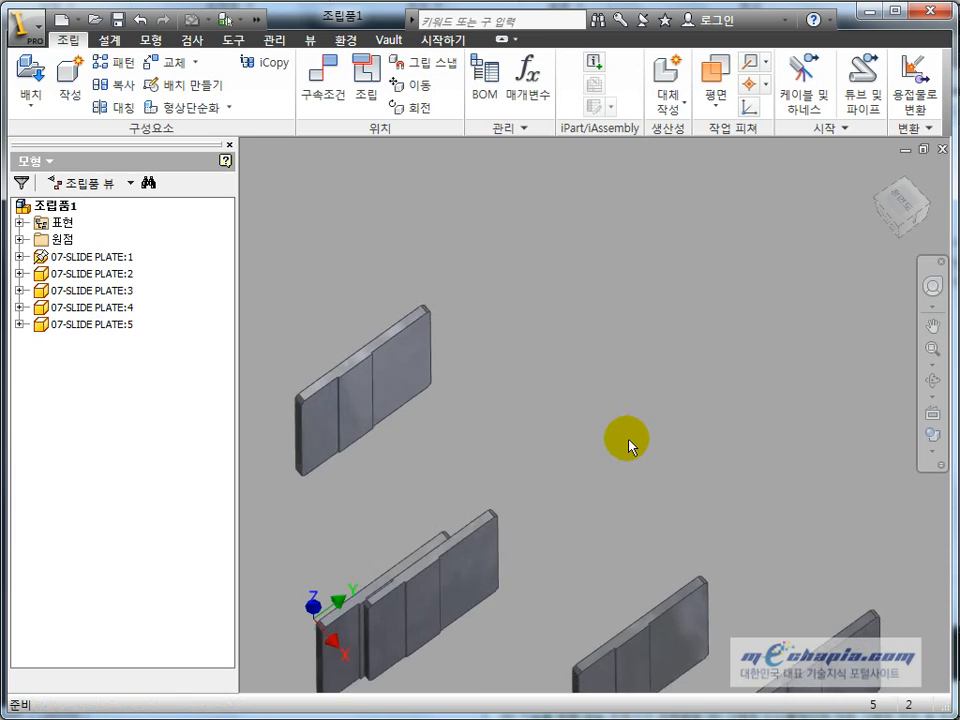
scroll(497, 477, down, 5)
middle_drag(488, 489, 669, 476)
key(Escape)
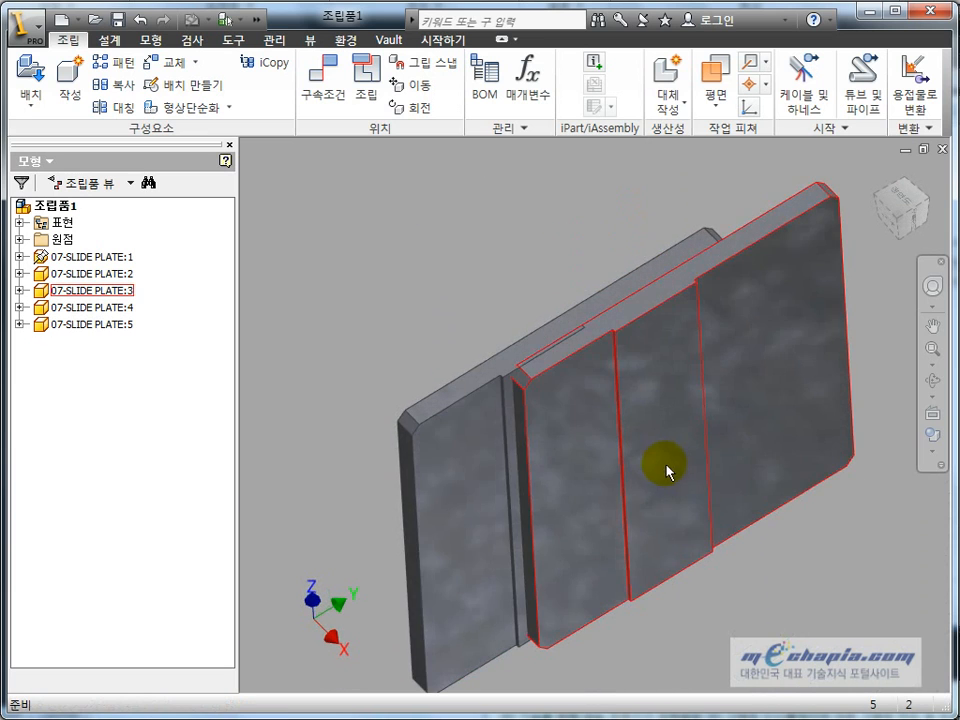
scroll(660, 470, up, 3)
click(521, 444)
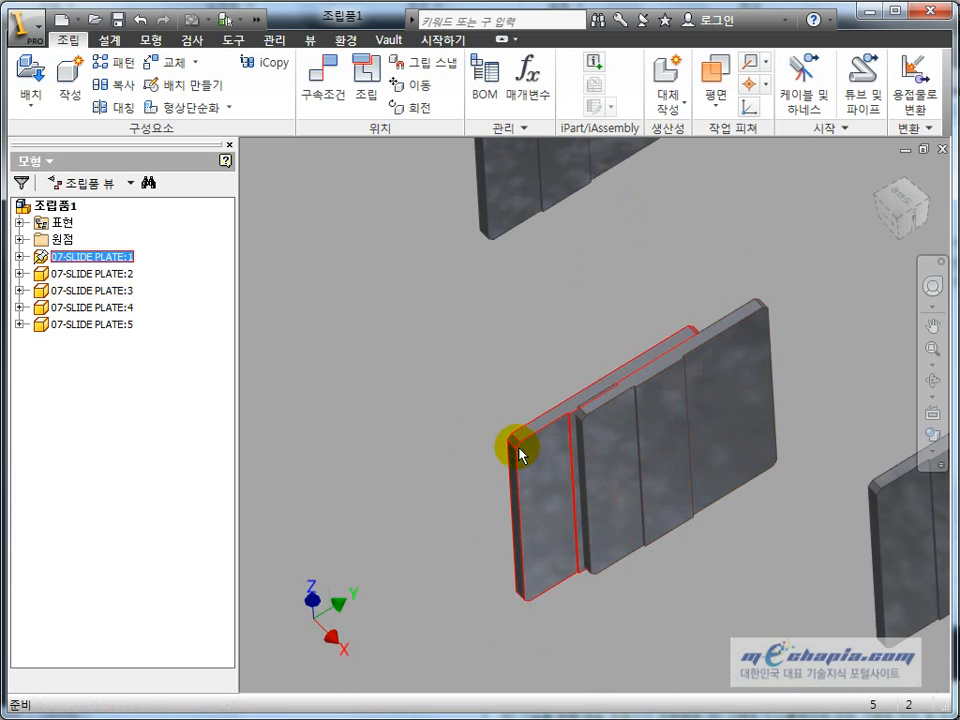
click(752, 373)
middle_drag(808, 341, 738, 386)
click(737, 385)
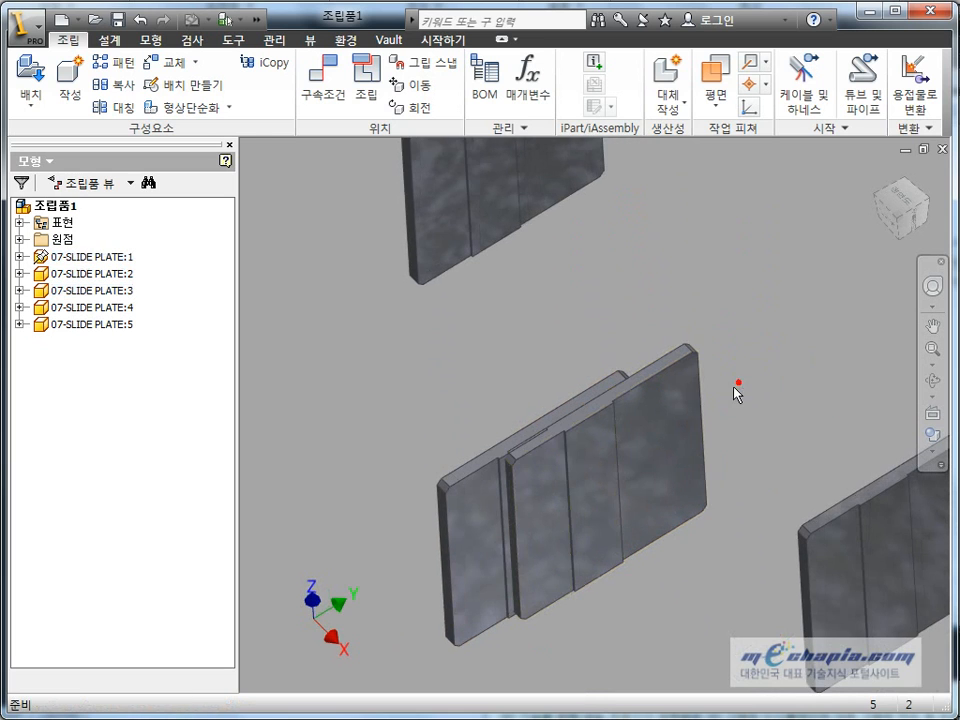
Slide the constrained occurrence 3 back and forth along the grounded plate's length, leaving it well beyond the plate's far side
scroll(626, 438, down, 4)
drag(571, 483, 741, 380)
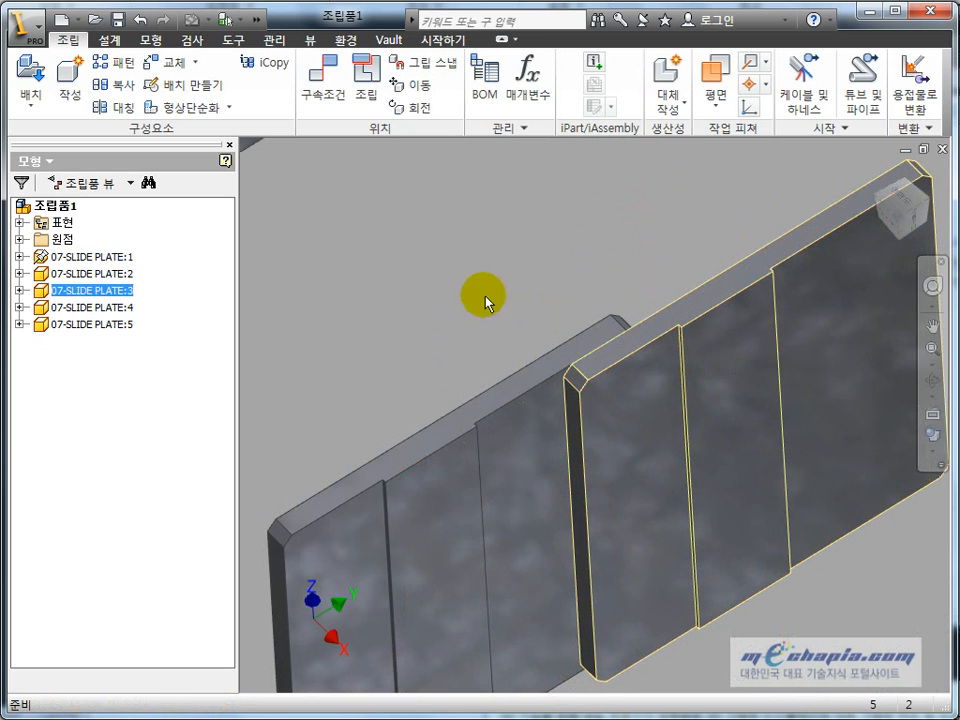
click(484, 296)
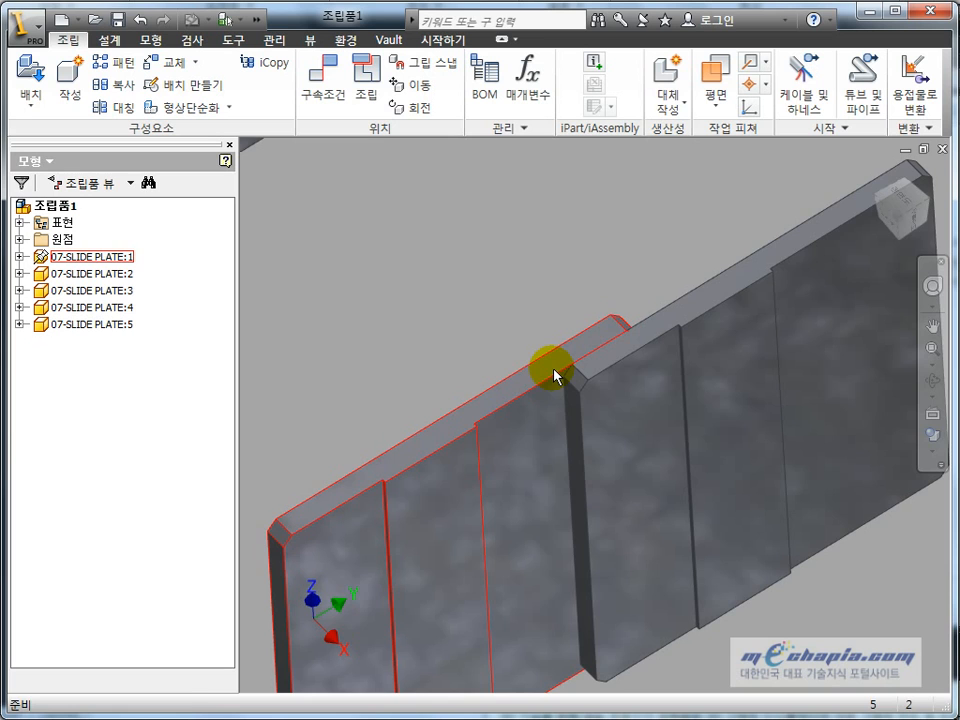
shift+middle_drag(556, 377, 591, 377)
shift+middle_drag(730, 385, 722, 510)
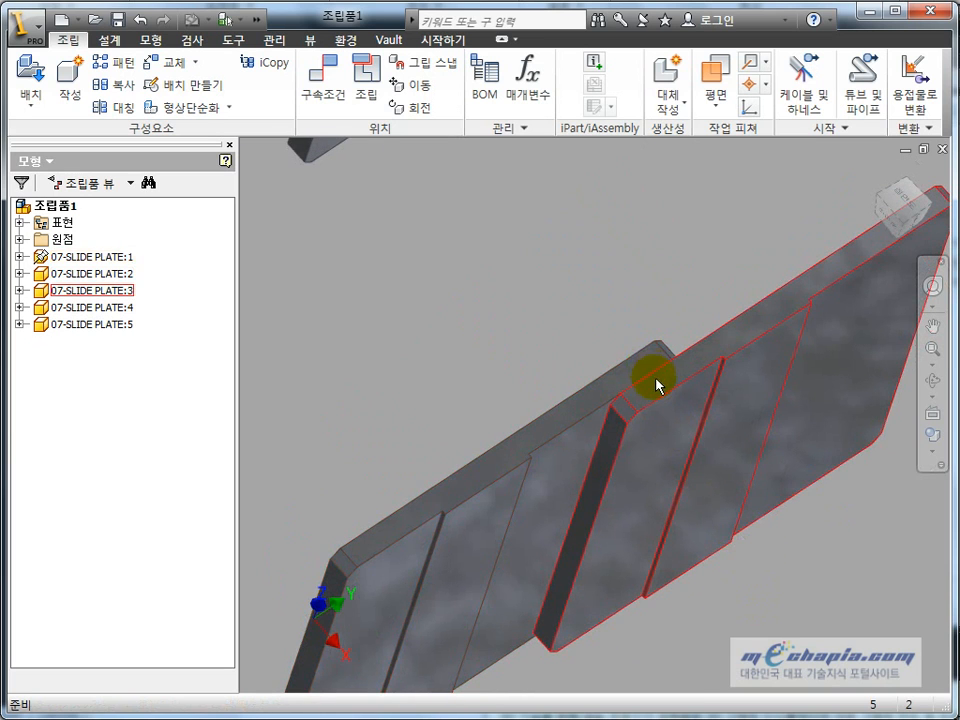
shift+middle_drag(611, 494, 631, 484)
scroll(588, 440, up, 3)
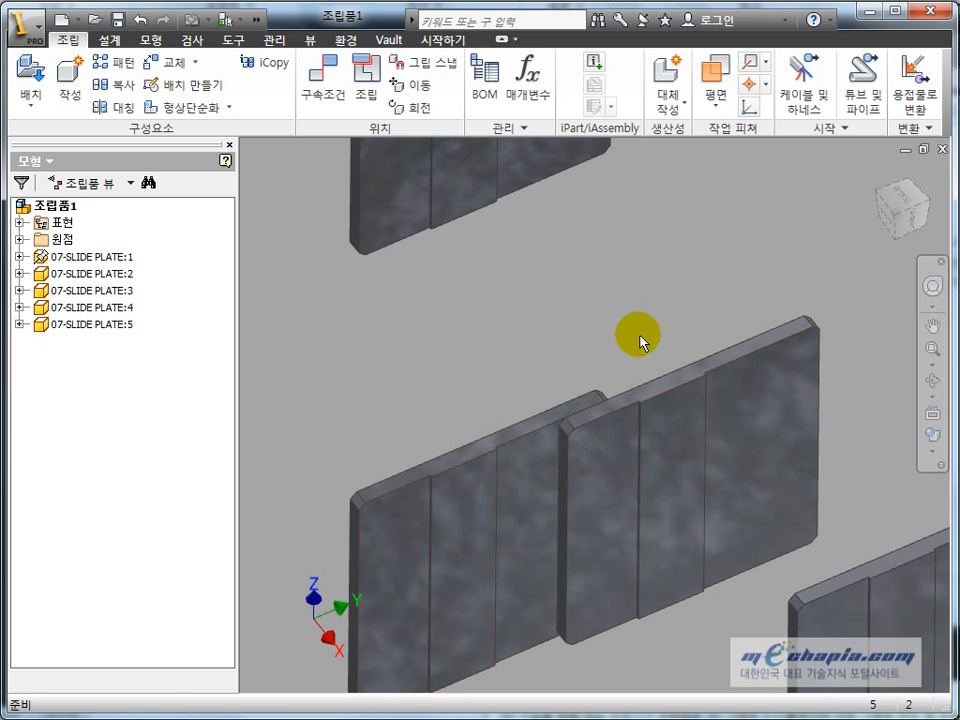
drag(647, 418, 548, 492)
click(493, 255)
scroll(499, 408, up, 2)
drag(475, 449, 740, 362)
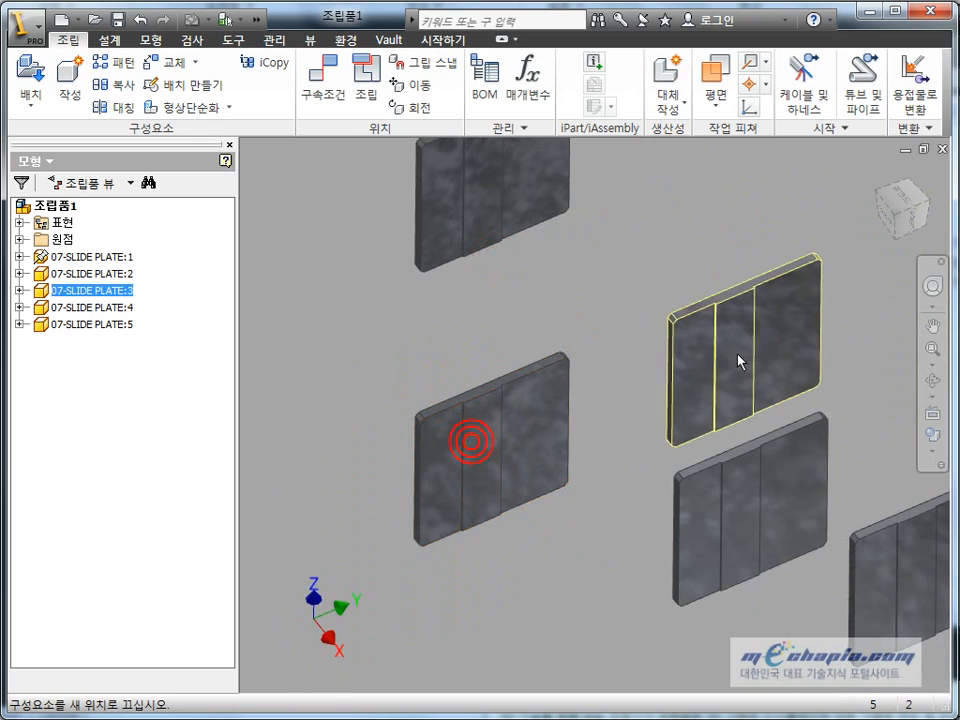
Move slide plate occurrence 2 slightly, keeping it above the grounded plate
middle_drag(542, 336, 540, 420)
drag(482, 283, 467, 362)
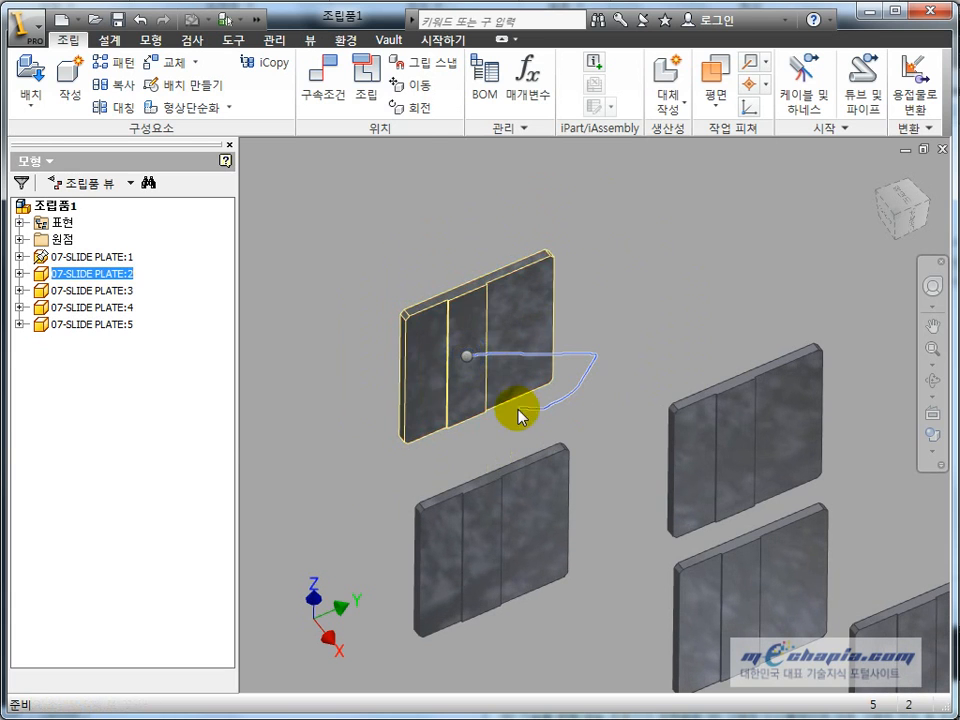
right_drag(518, 410, 467, 398)
click(671, 287)
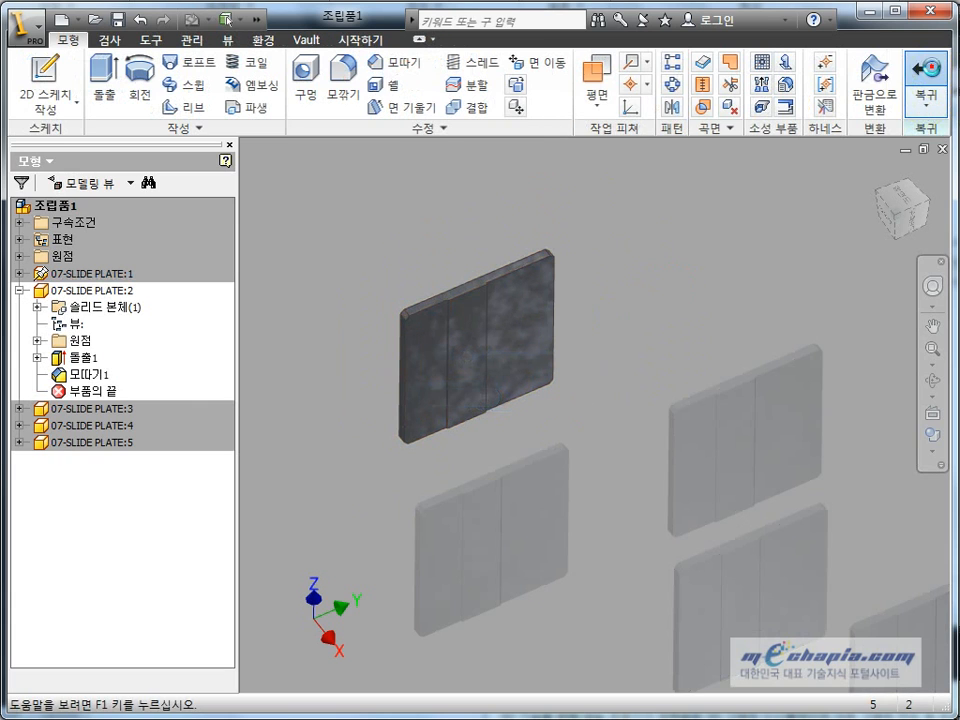
click(931, 67)
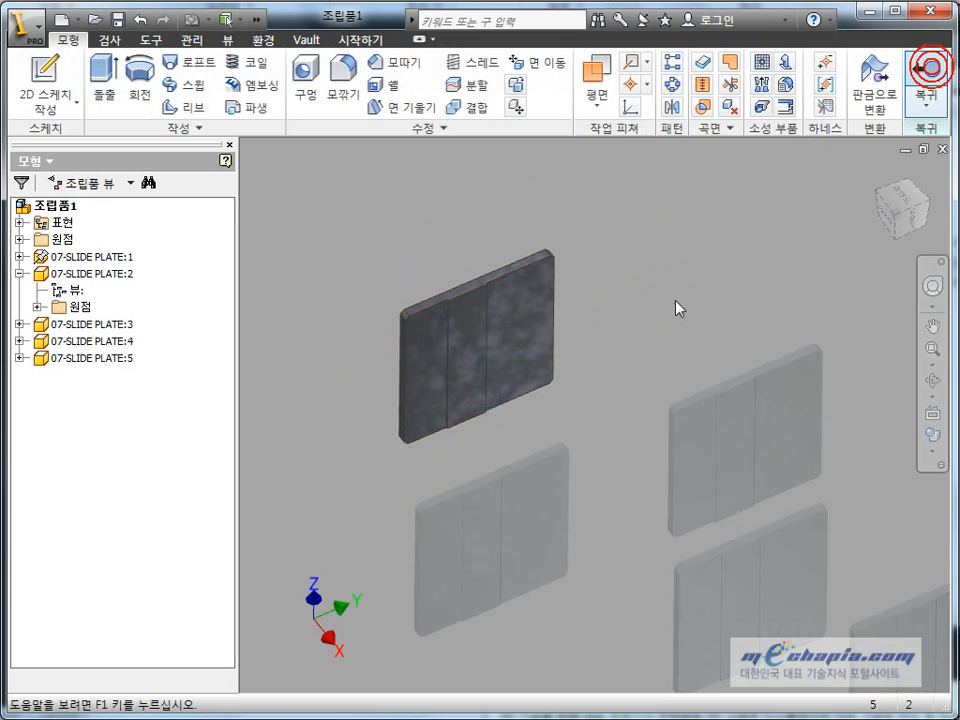
click(786, 267)
Move slide plate occurrence 2 to just below the grounded plate and clear the selection
middle_drag(619, 336, 659, 242)
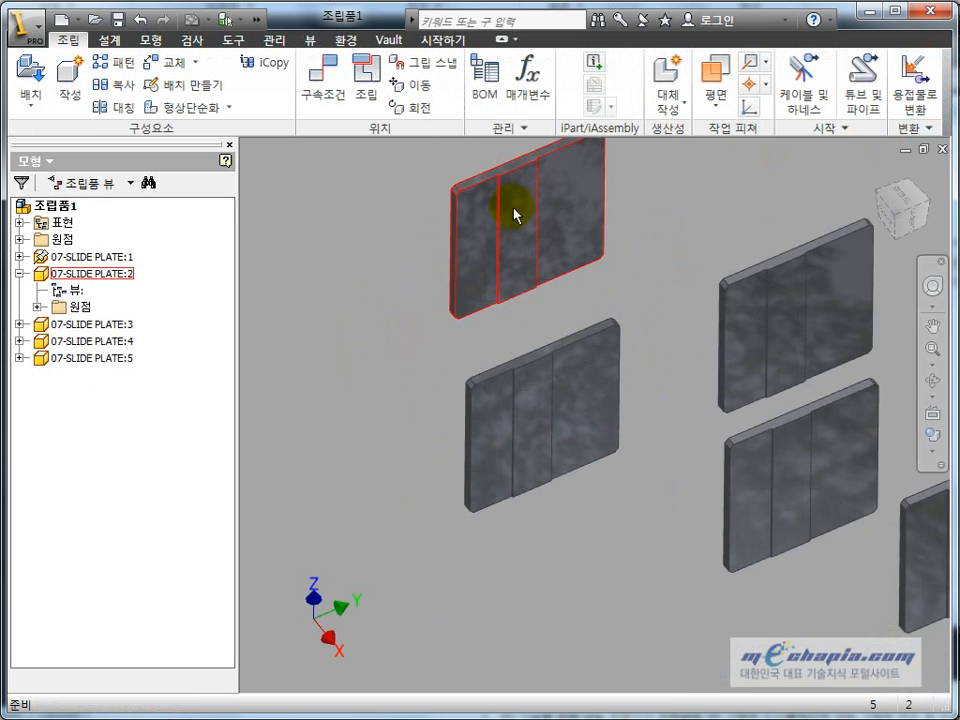
drag(512, 207, 602, 550)
scroll(602, 550, up, 3)
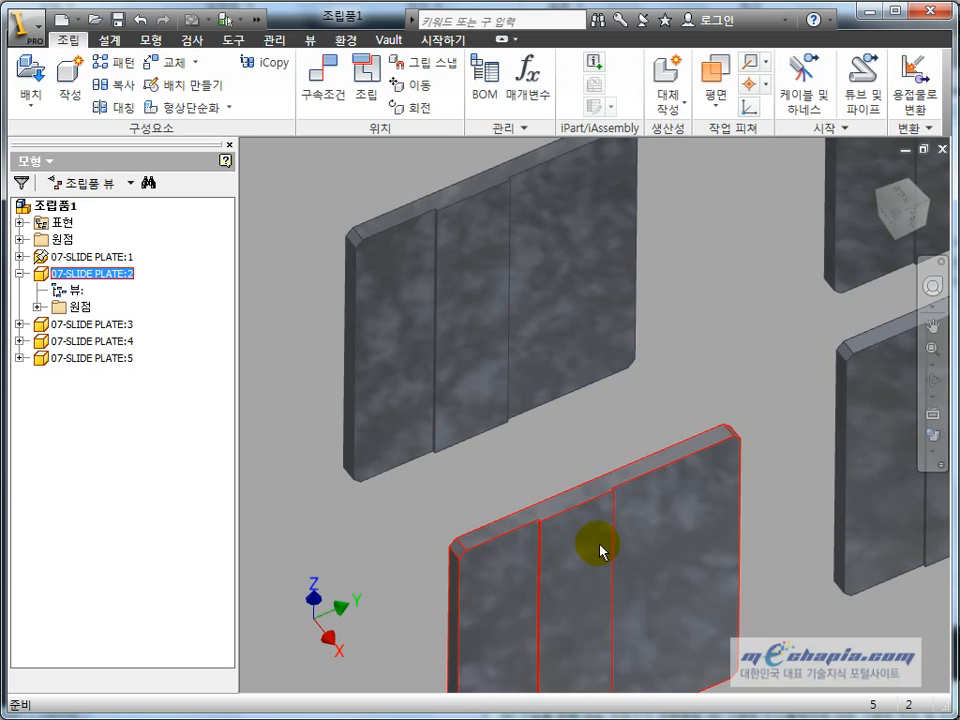
click(574, 472)
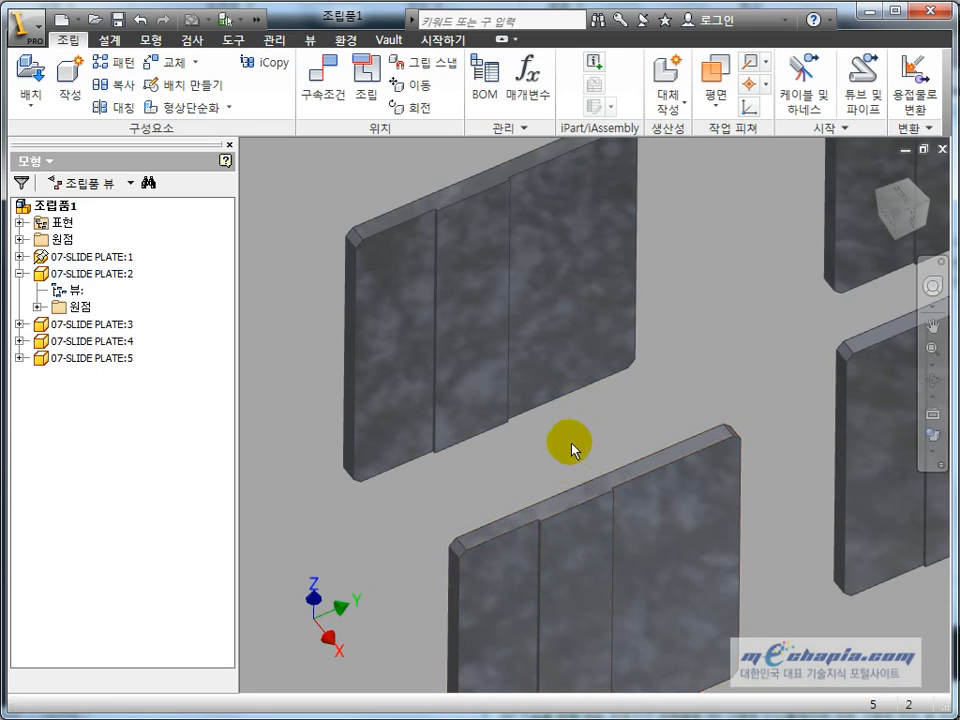
Apply a mate constraint with 0 mm offset between the grounded plate's lower front edge and the upper front edge of occurrence 2
key(c)
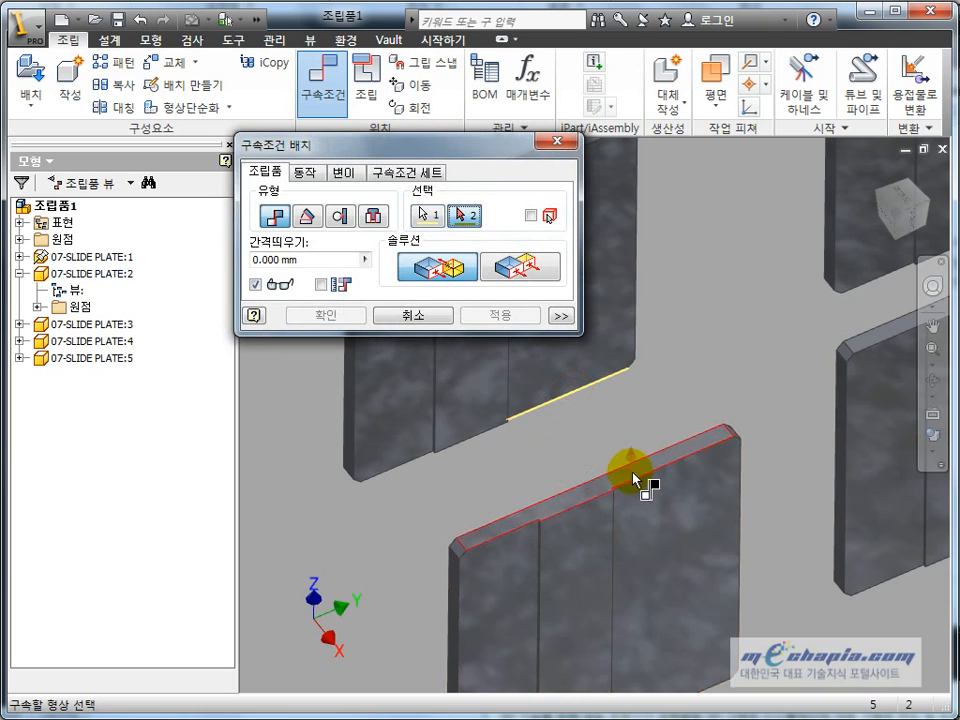
click(633, 479)
click(503, 320)
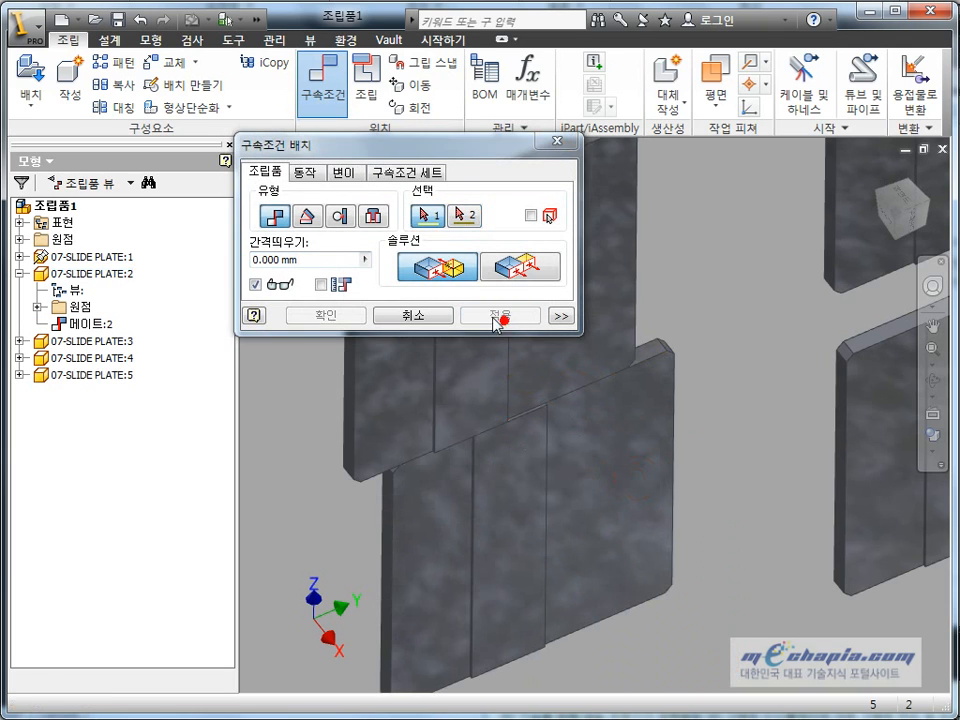
Add a flush constraint with 0 mm offset aligning the matching narrow side faces of the grounded plate and occurrence 2
click(519, 268)
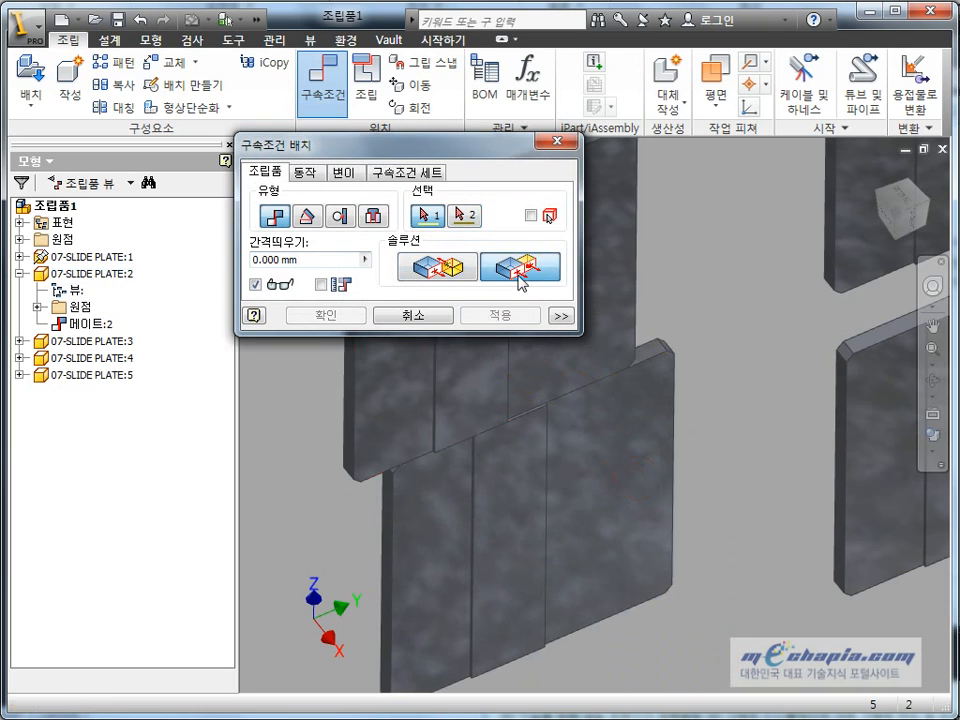
click(387, 510)
click(336, 316)
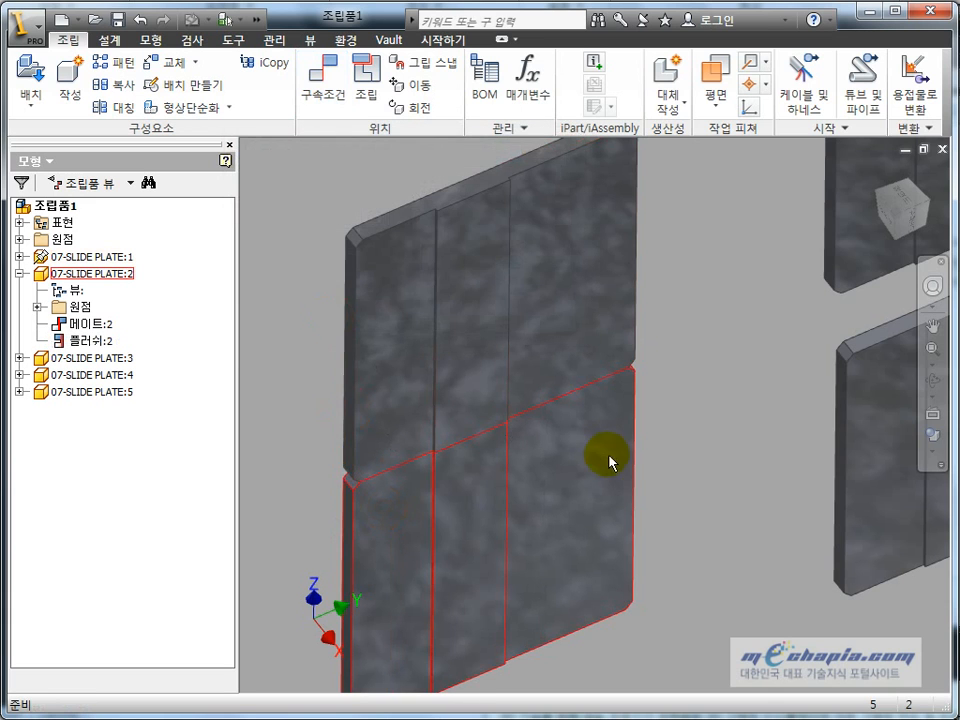
Swing occurrence 2 outward about its mated edge so it folds away from the grounded plate like a hinge
scroll(594, 514, down, 3)
drag(585, 529, 677, 413)
middle_drag(677, 413, 574, 407)
scroll(574, 408, up, 1)
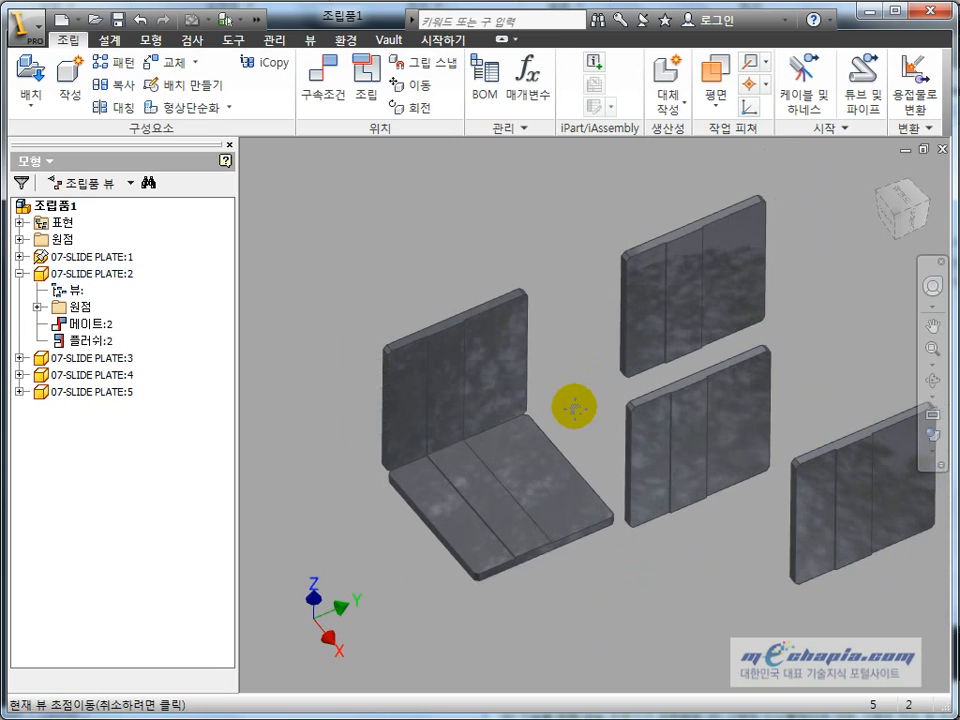
click(19, 273)
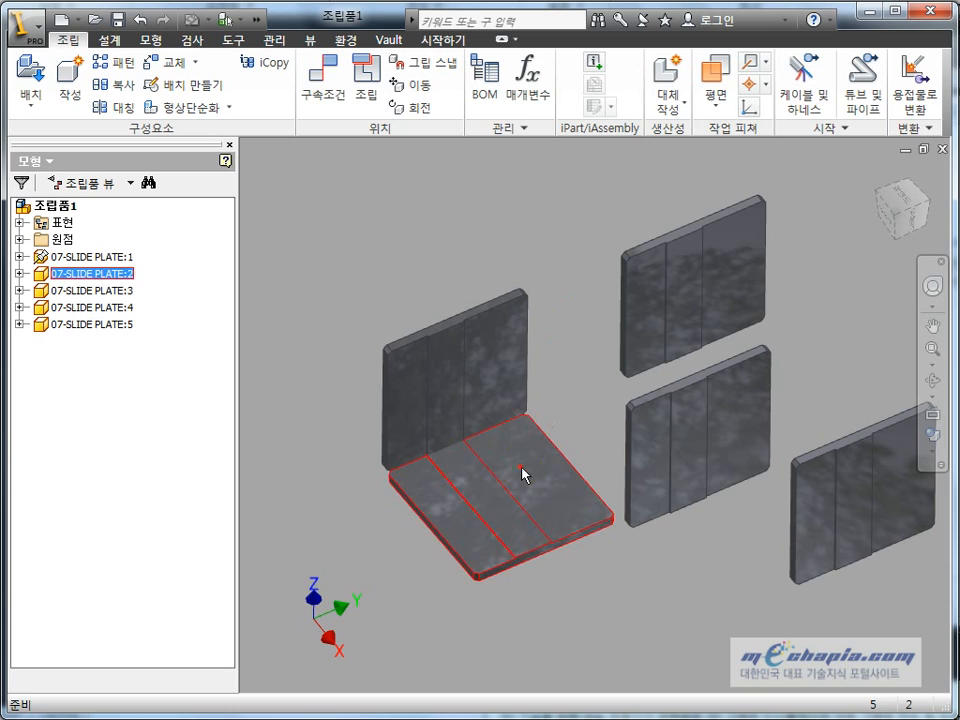
click(560, 280)
middle_drag(574, 341, 462, 410)
click(482, 510)
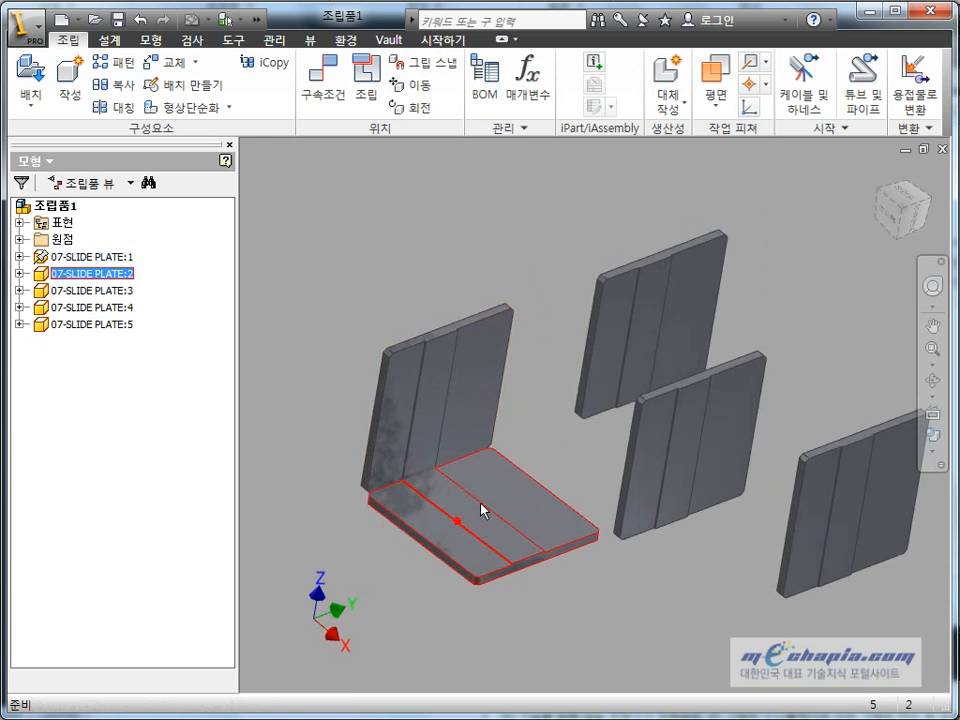
click(617, 356)
click(650, 453)
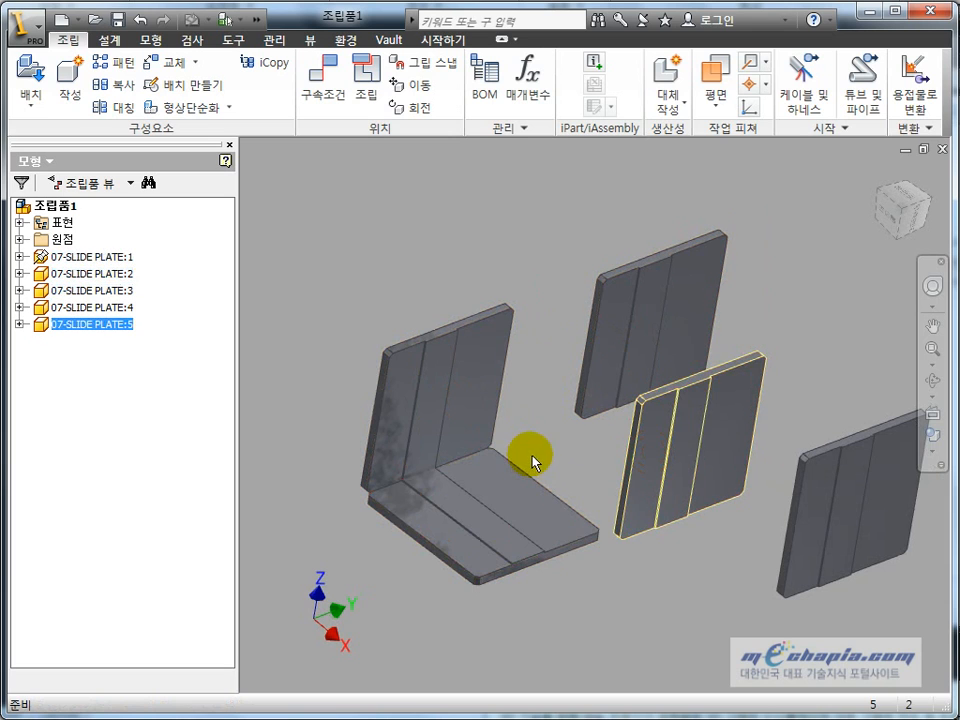
Delete both the mate and the flush constraint of slide plate occurrence 2
click(500, 478)
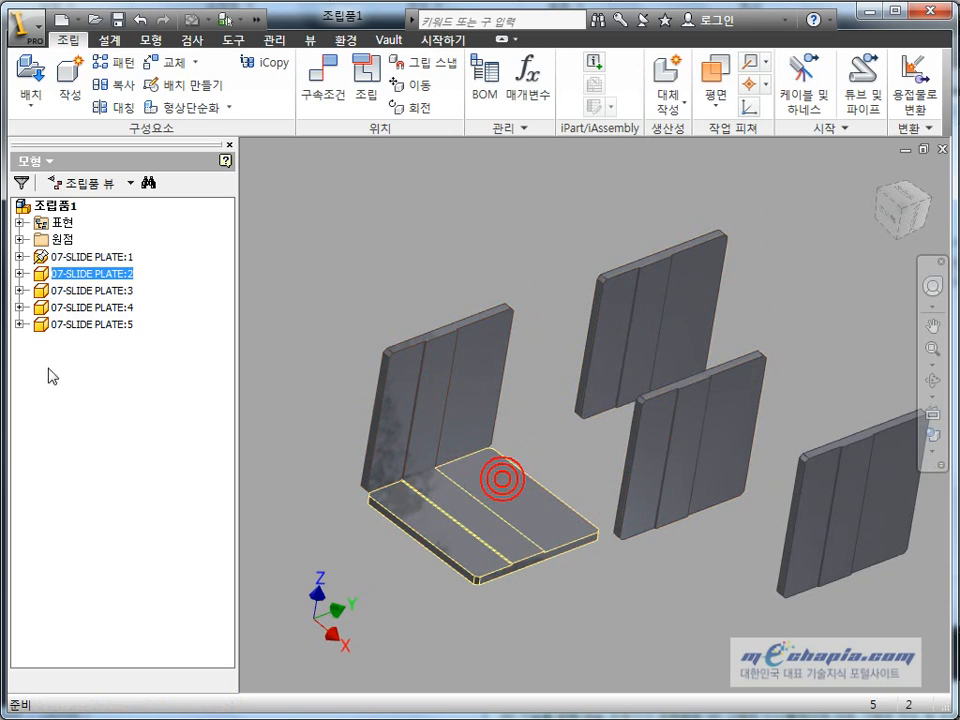
click(20, 273)
click(75, 324)
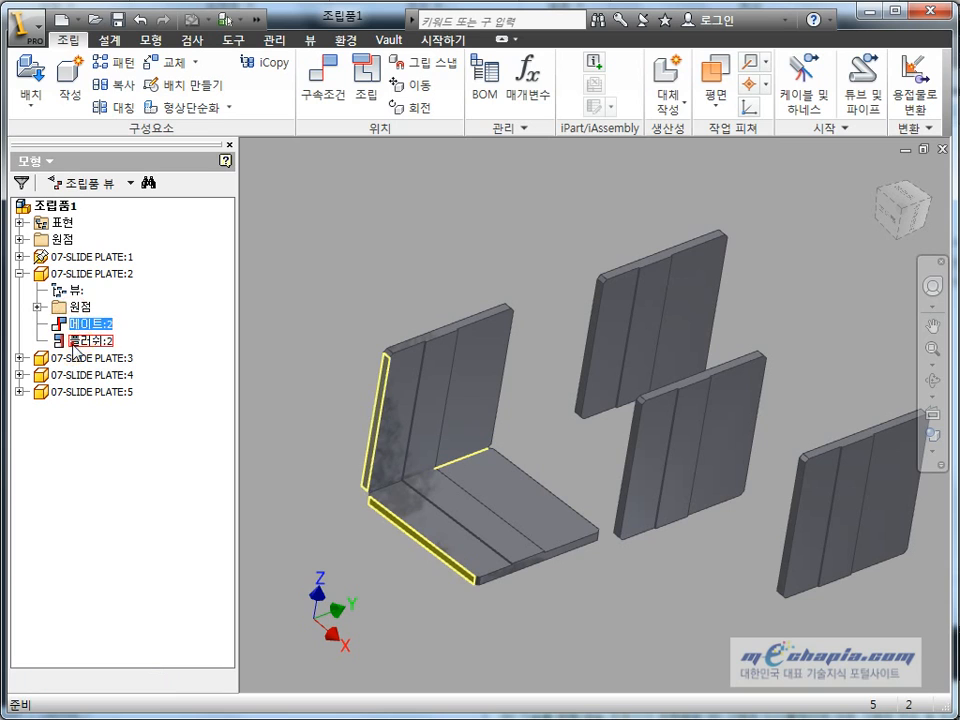
right_click(75, 346)
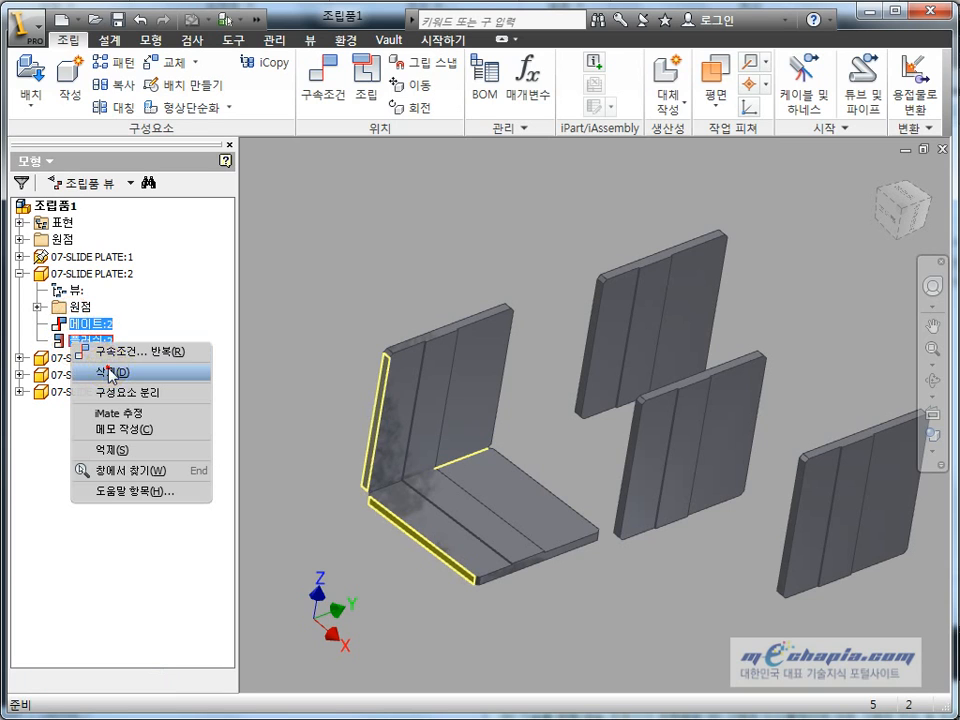
click(112, 373)
click(19, 273)
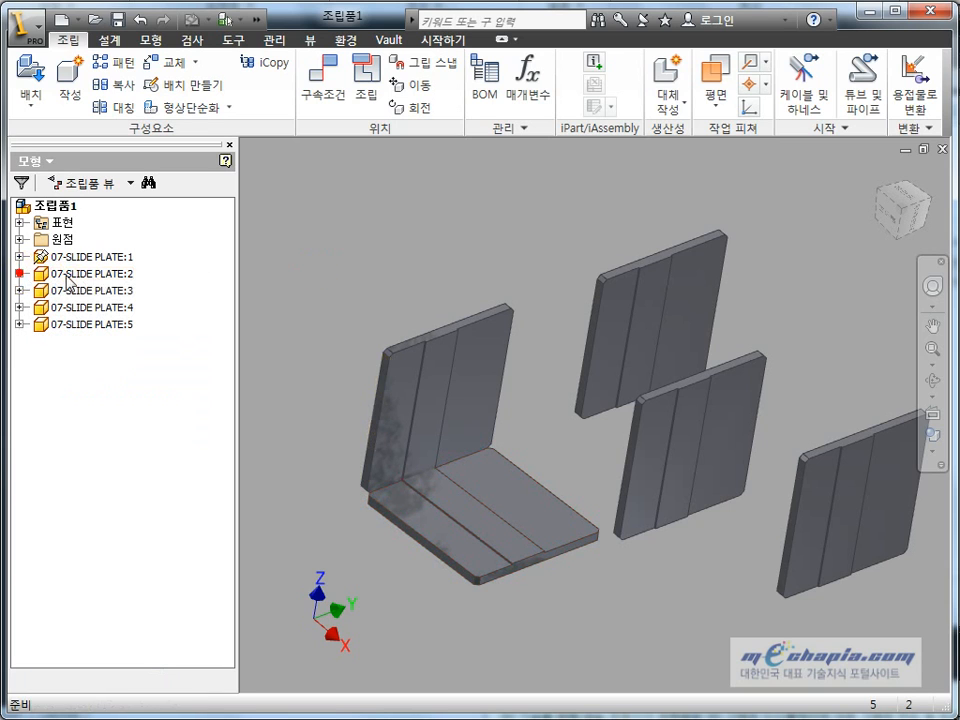
Move the freed occurrence 2 slightly away from the grounded plate's lower edge so a gap separates them
mouse_move(548, 428)
mouse_down()
mouse_move(506, 399)
mouse_move(544, 430)
mouse_up()
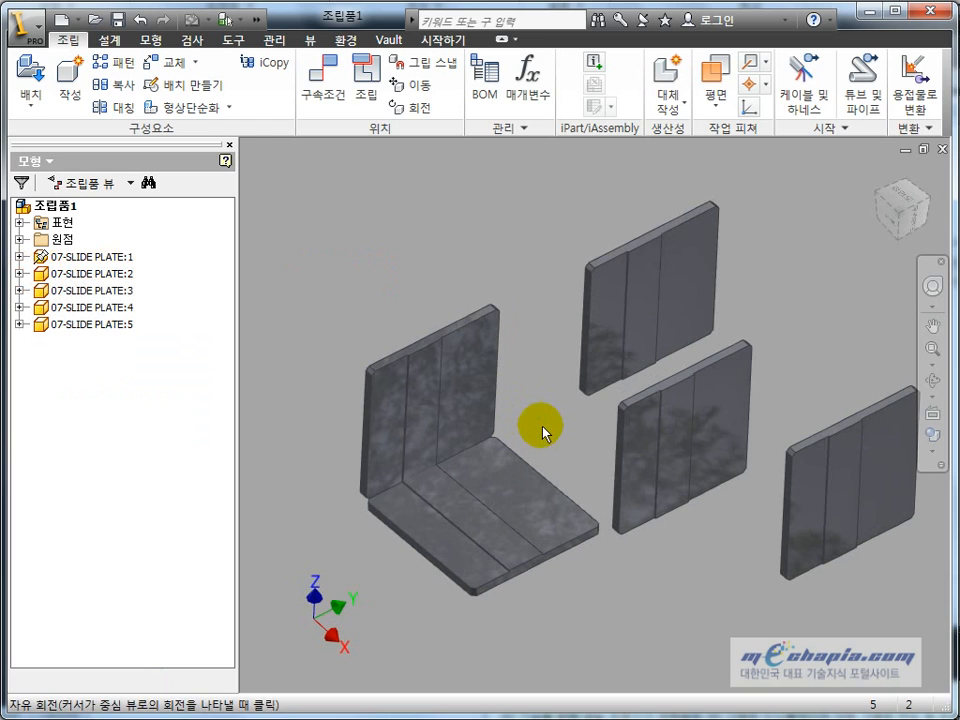
mouse_move(521, 504)
mouse_down()
mouse_move(596, 439)
mouse_move(523, 257)
mouse_move(449, 256)
mouse_move(600, 289)
mouse_move(615, 326)
mouse_move(619, 437)
mouse_move(532, 513)
mouse_up()
scroll(405, 522, down, 4)
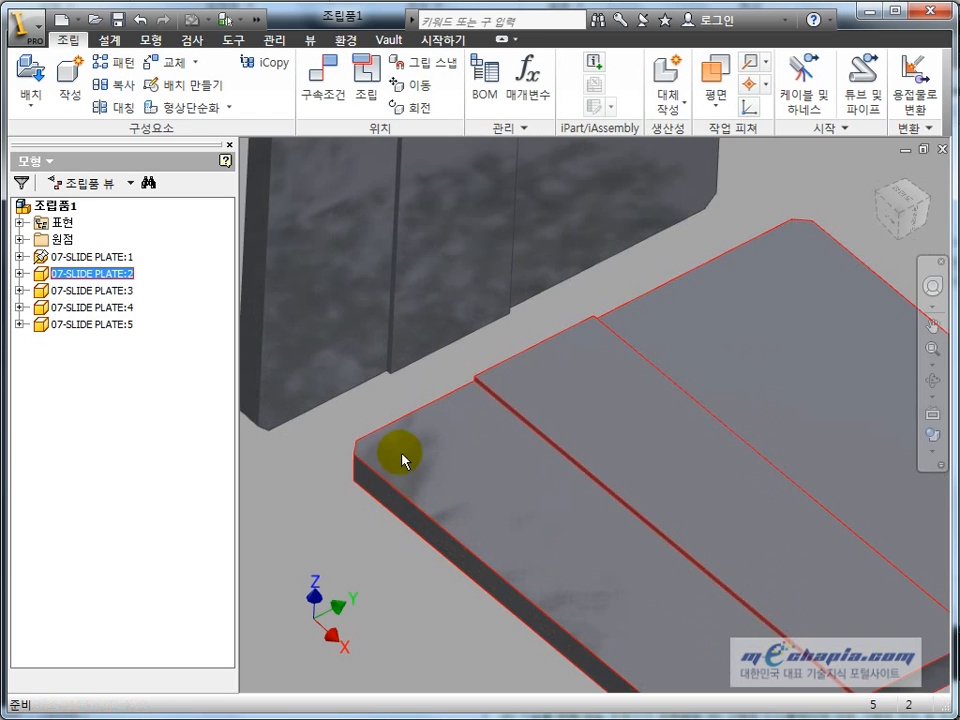
shift+middle_drag(296, 520, 462, 510)
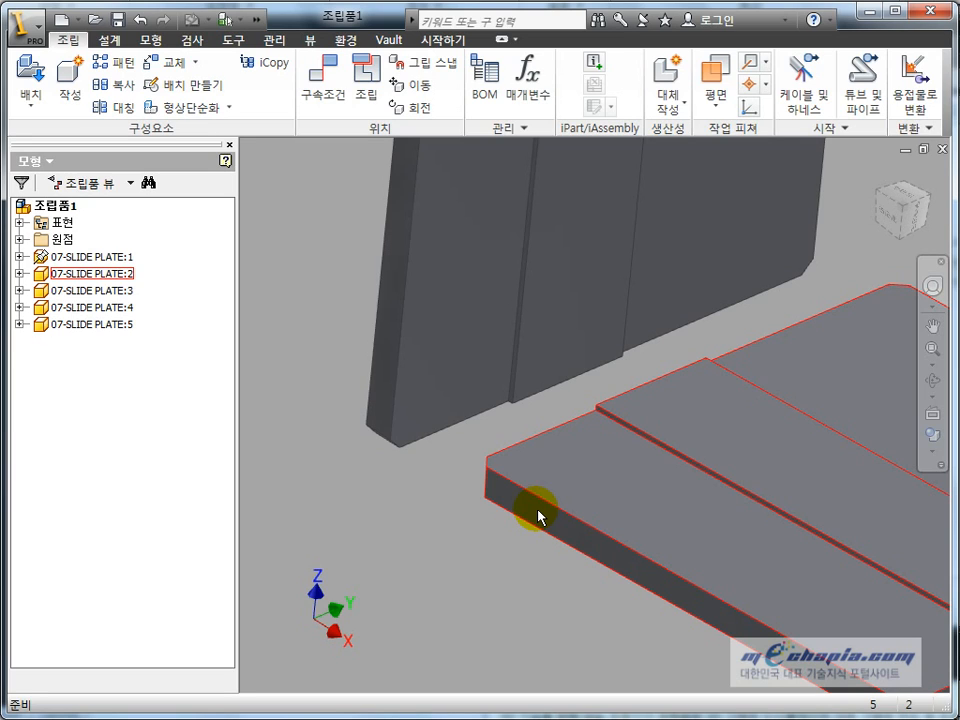
middle_drag(538, 503, 534, 473)
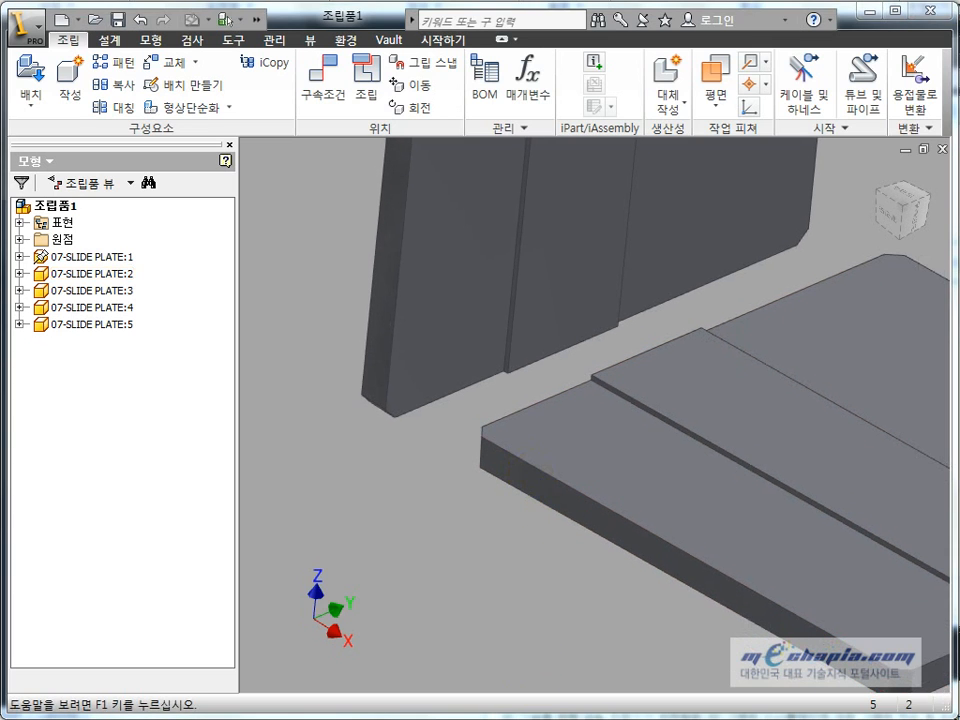
scroll(482, 562, up, 3)
middle_drag(507, 509, 420, 529)
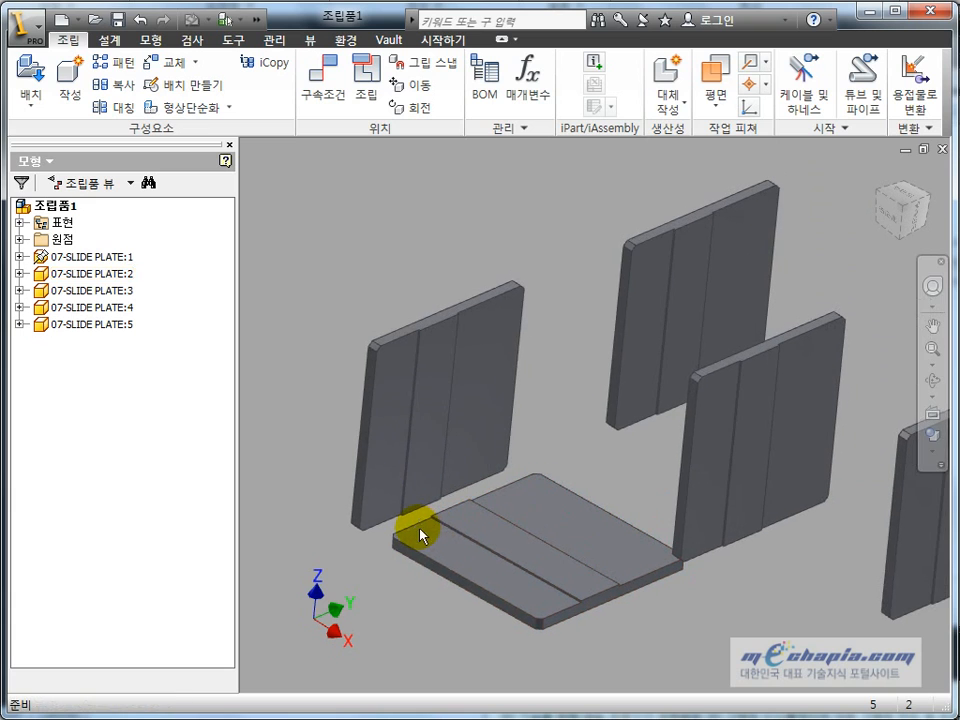
middle_drag(471, 461, 507, 460)
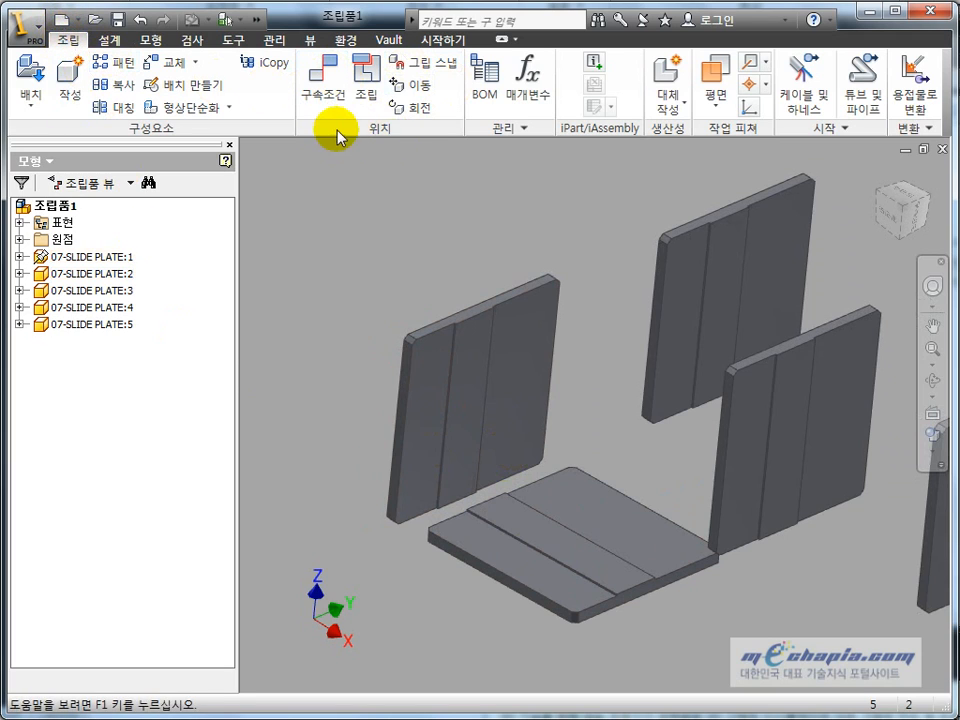
Move occurrence 2 farther down below the grounded plate and clear the selection
click(418, 107)
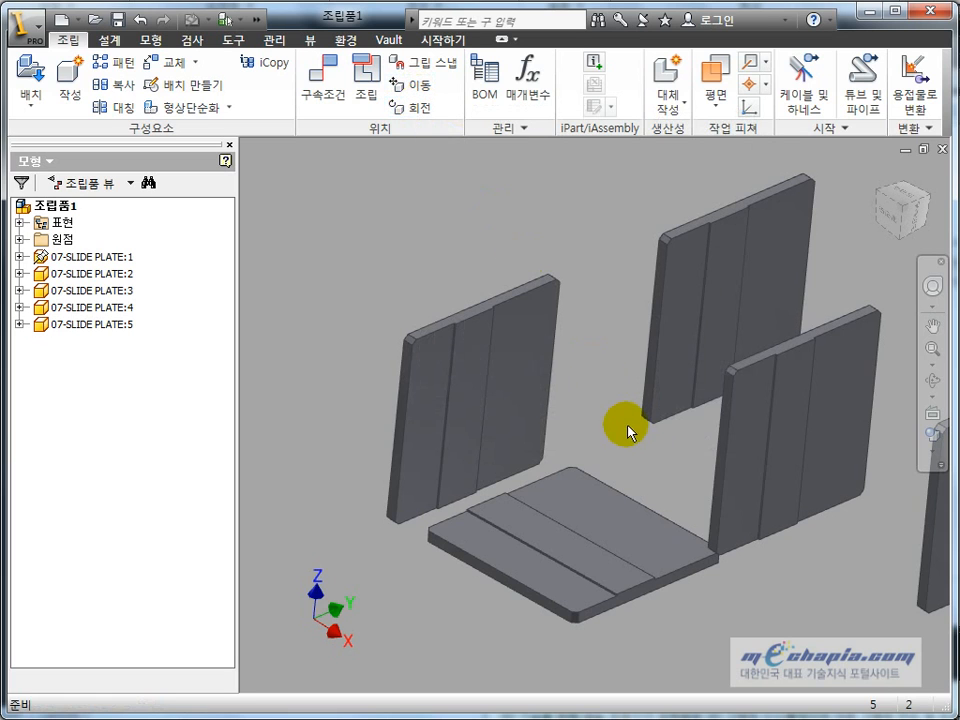
middle_drag(628, 432, 628, 405)
shift+middle_drag(637, 563, 643, 566)
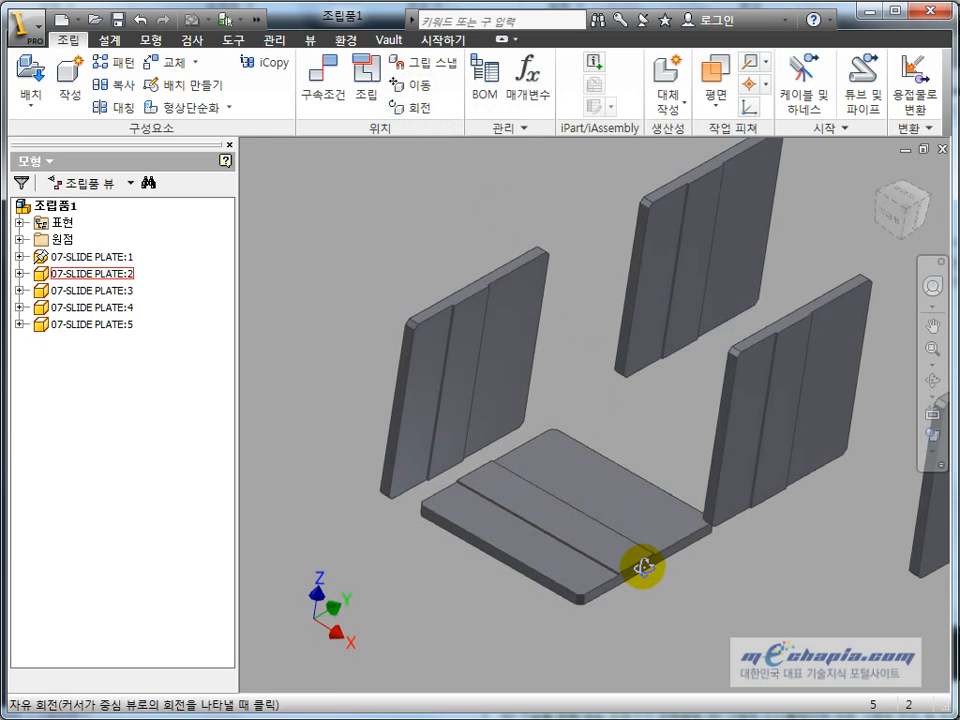
drag(557, 514, 553, 551)
click(345, 540)
Apply a face-to-face mate constraint with 0 mm offset between occurrence 2's upper outer strip face and the grounded plate's matching strip face
key(c)
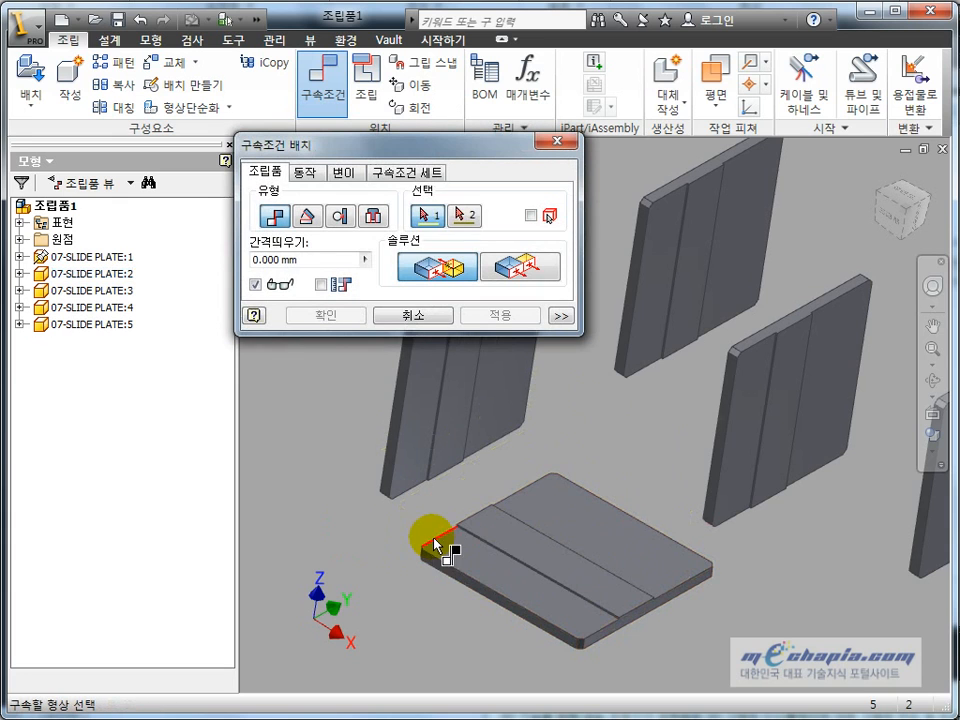
click(482, 561)
click(415, 435)
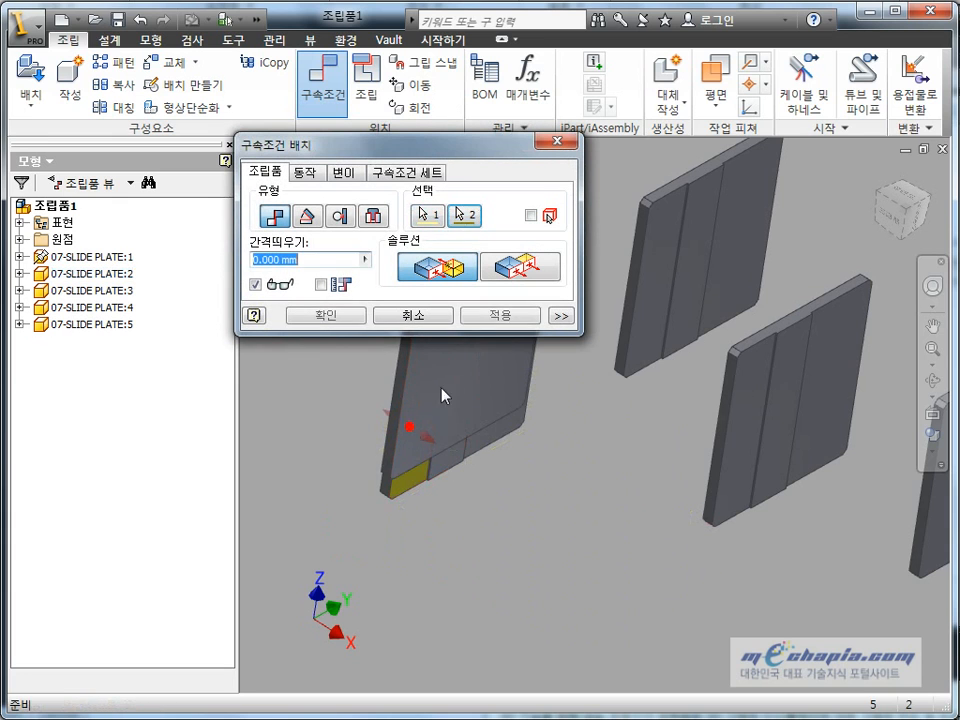
click(499, 317)
Add a flush constraint with 0 mm offset between the narrow side faces of occurrence 2 and the grounded plate, and close the constraint dialog
click(520, 265)
scroll(375, 505, down, 5)
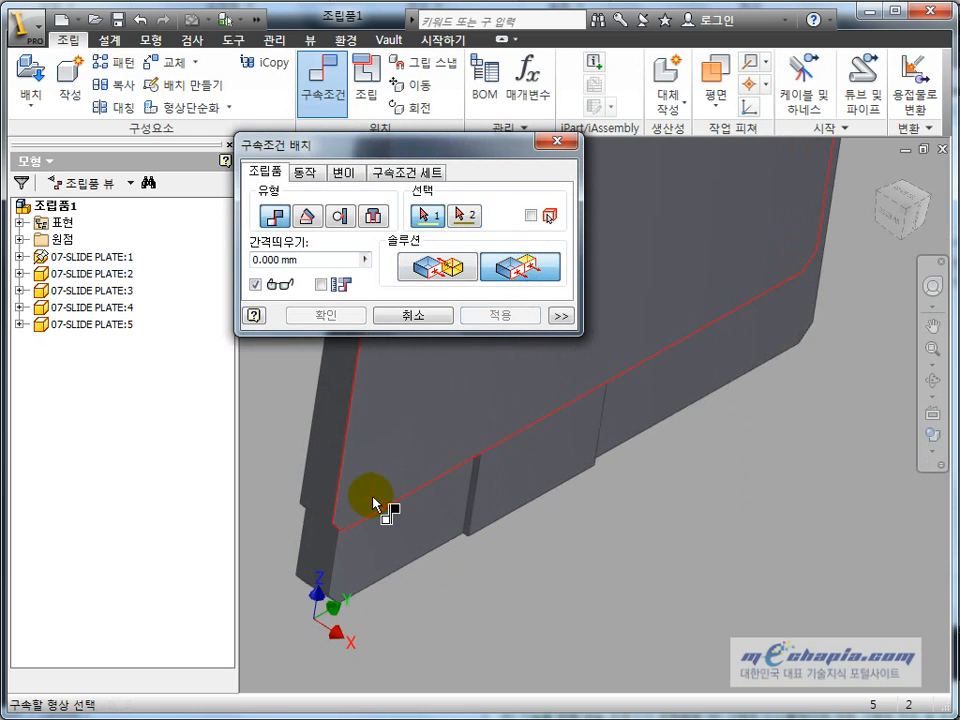
click(336, 497)
click(315, 562)
click(491, 318)
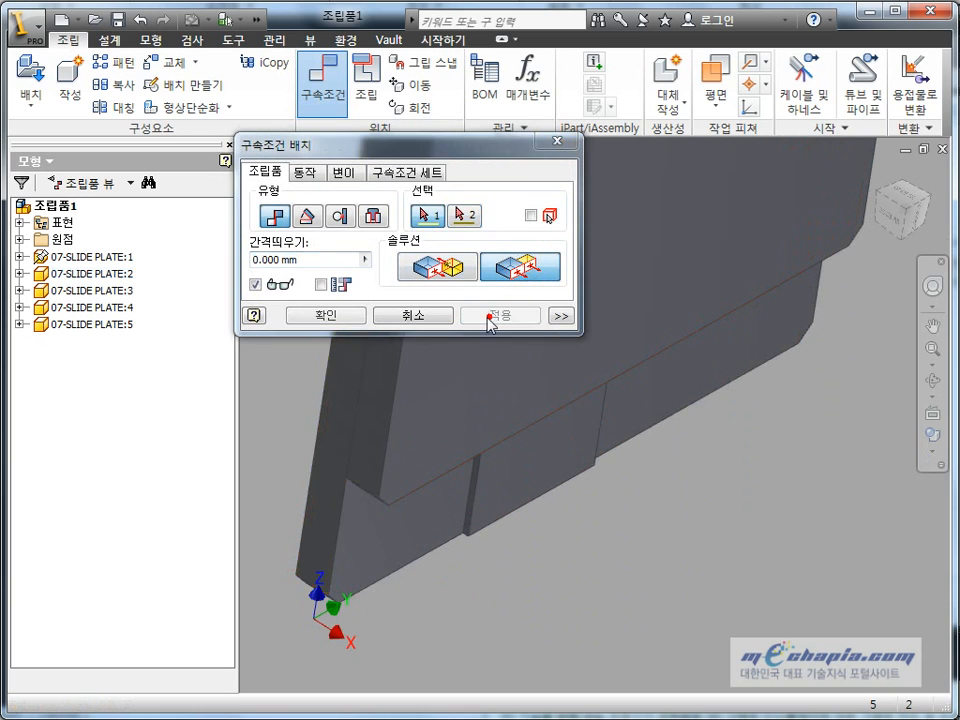
click(428, 316)
Slide occurrence 2 down along the grounded plate's mated face to just below its upper edge, and clear the selection
scroll(458, 408, up, 5)
middle_drag(485, 405, 566, 486)
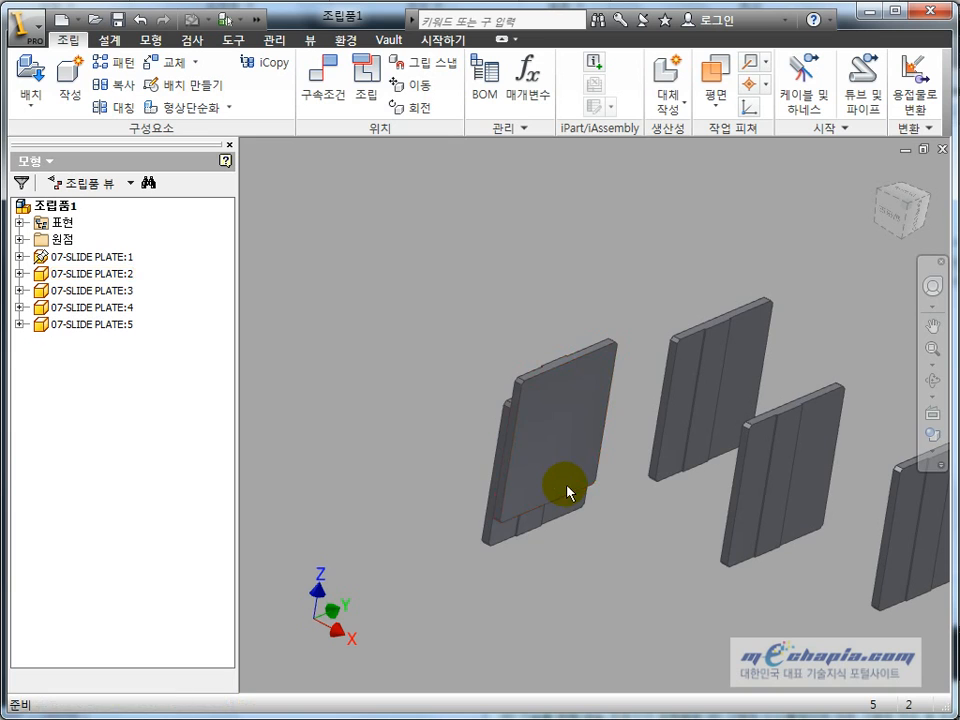
middle_click(567, 491)
middle_click(567, 491)
drag(482, 372, 470, 421)
click(369, 255)
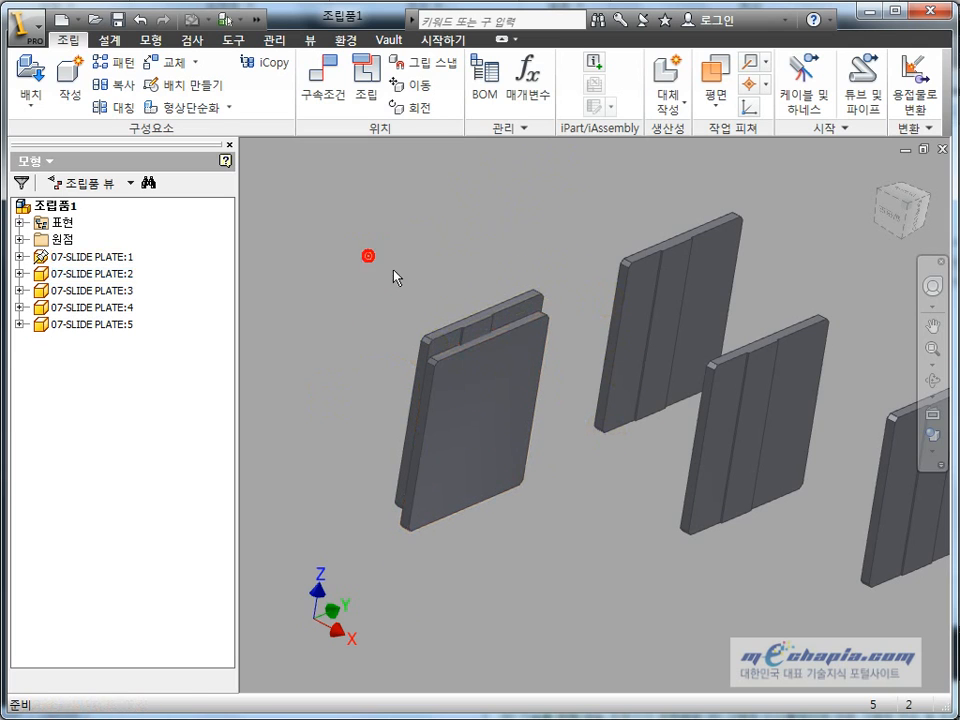
Use the Move command to pull occurrence 2 out of its constrained position to behind the grounded plate, and compare the two plates
click(419, 88)
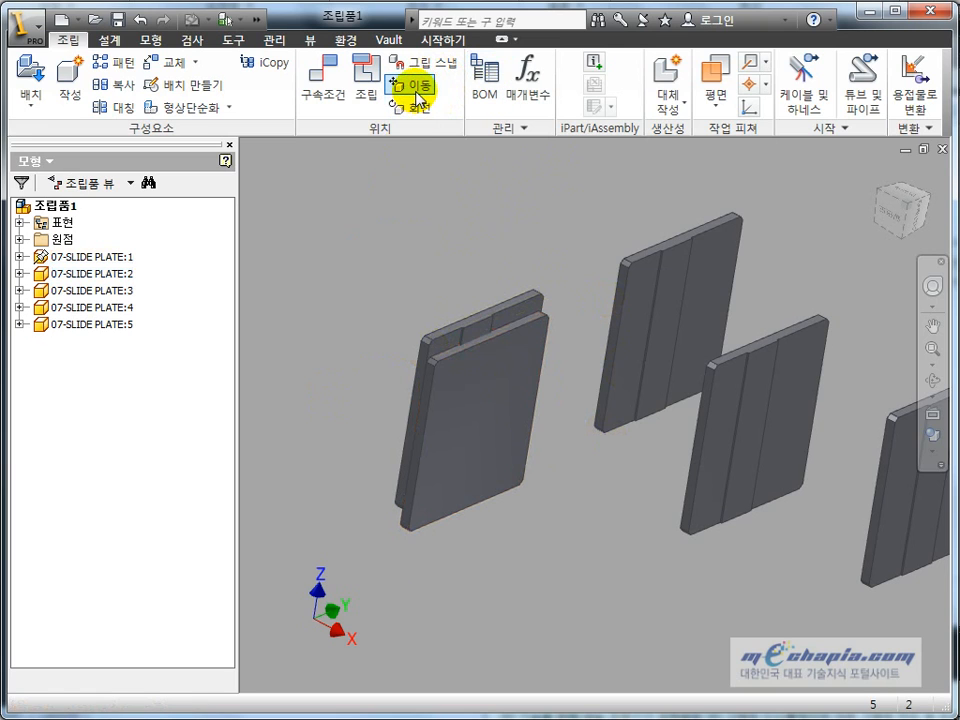
drag(476, 441, 380, 383)
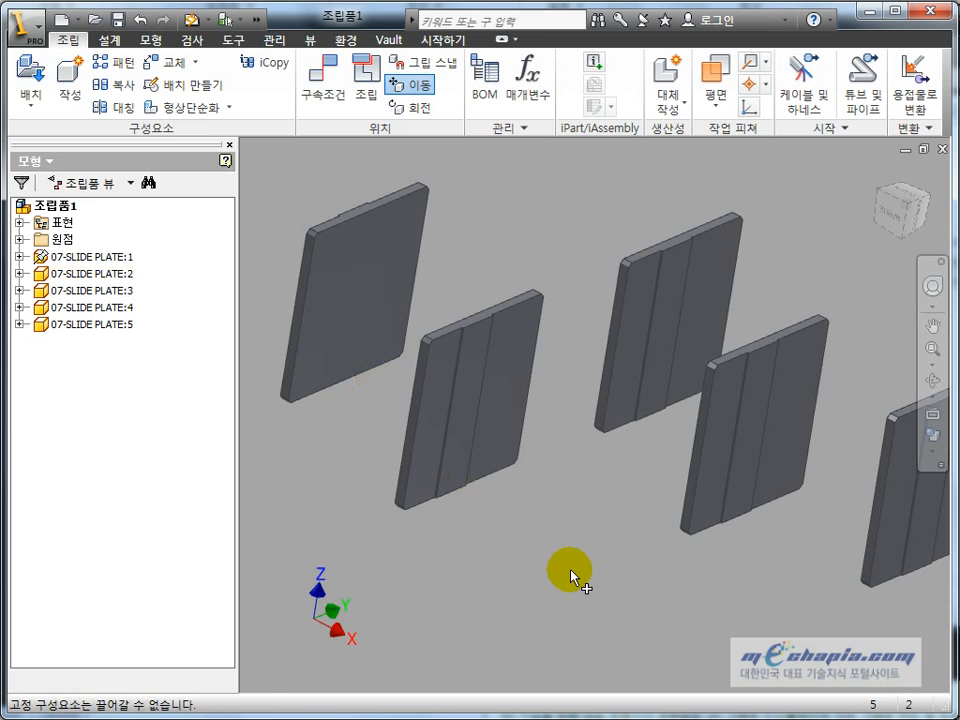
shift+middle_drag(574, 579, 450, 433)
scroll(448, 432, down, 3)
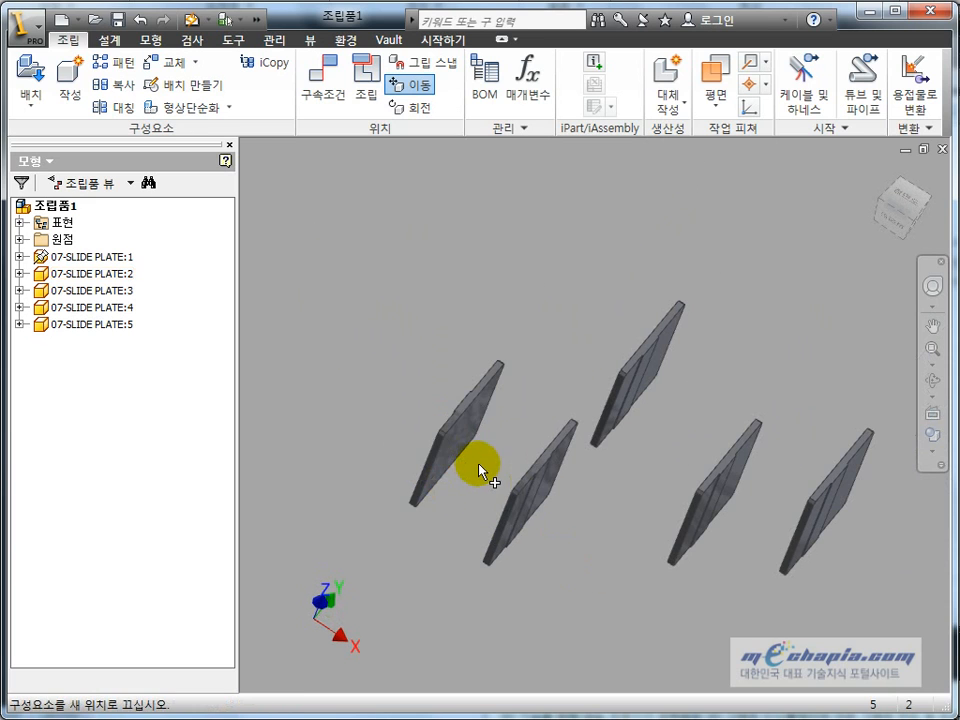
drag(450, 442, 484, 452)
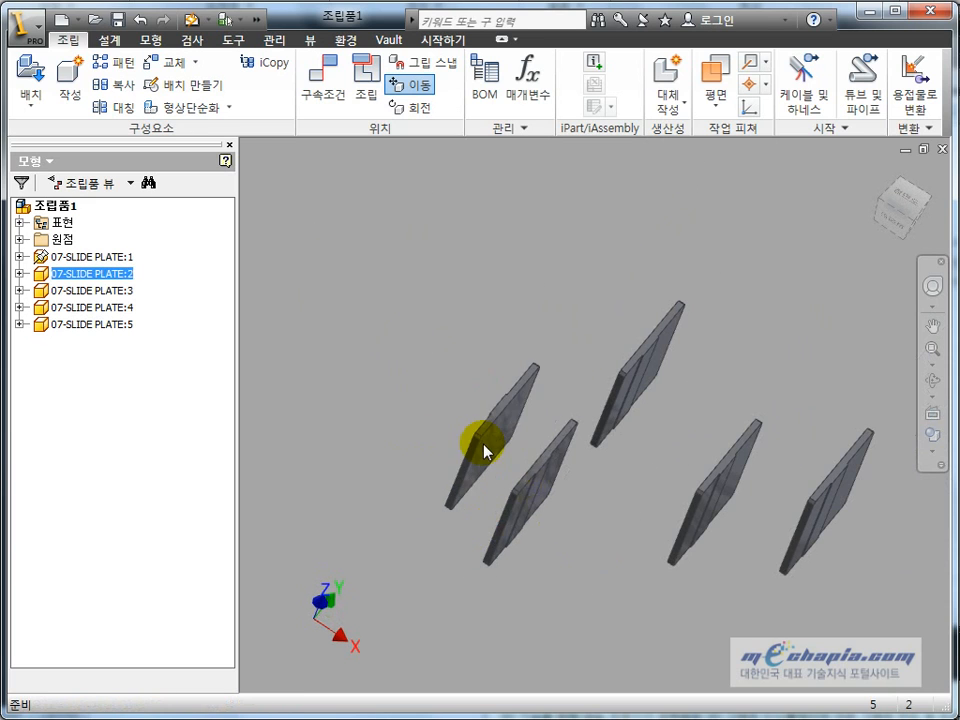
shift+middle_drag(484, 452, 510, 473)
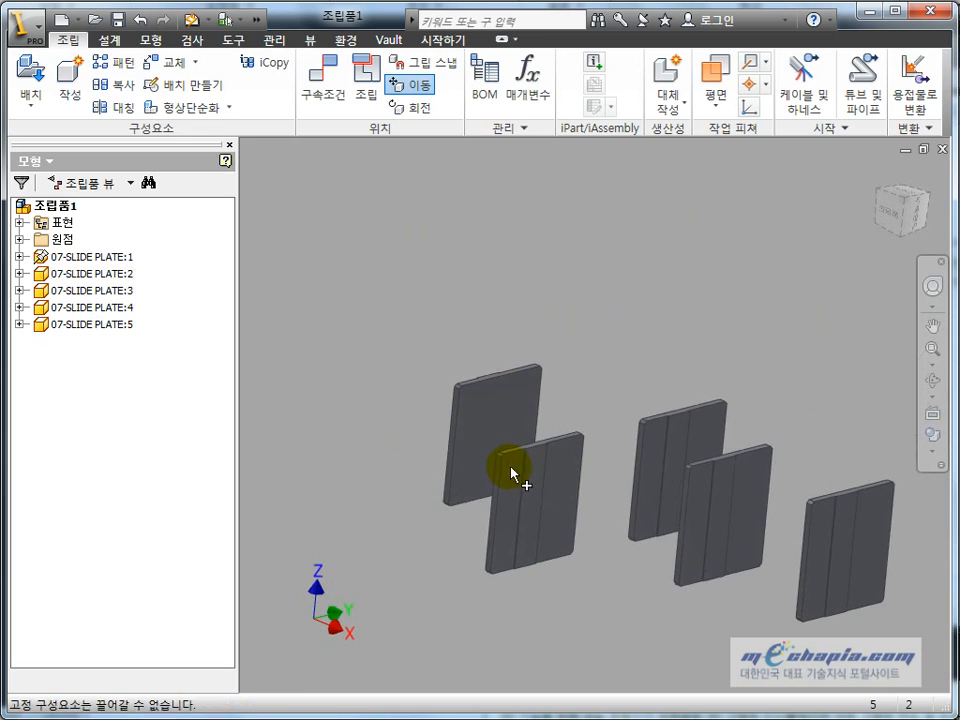
click(598, 361)
click(501, 408)
shift+middle_drag(514, 547, 527, 560)
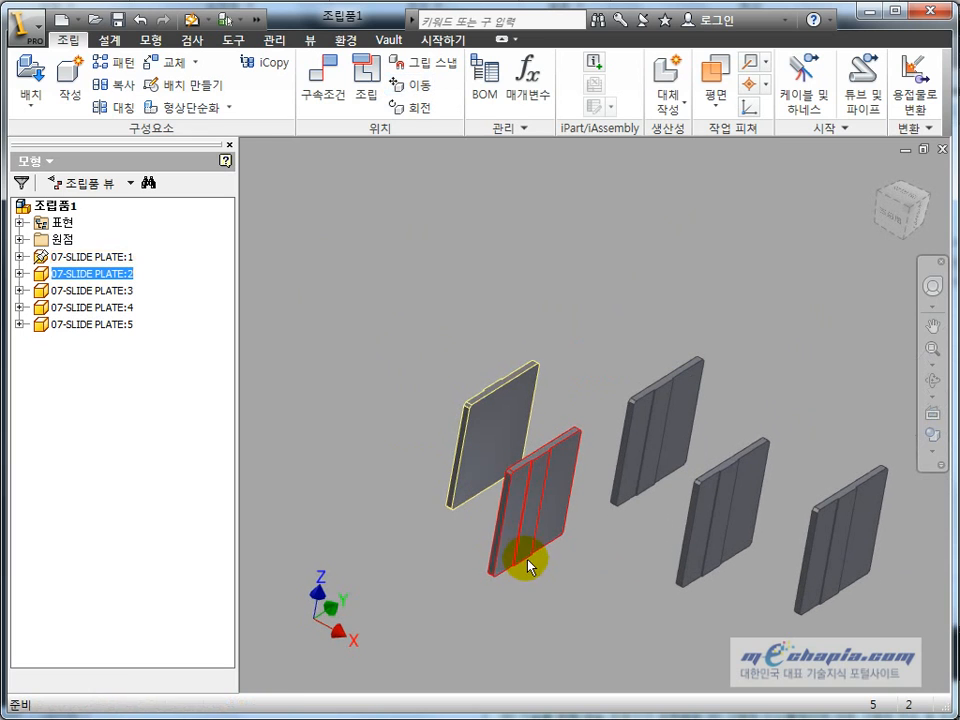
click(540, 512)
click(578, 319)
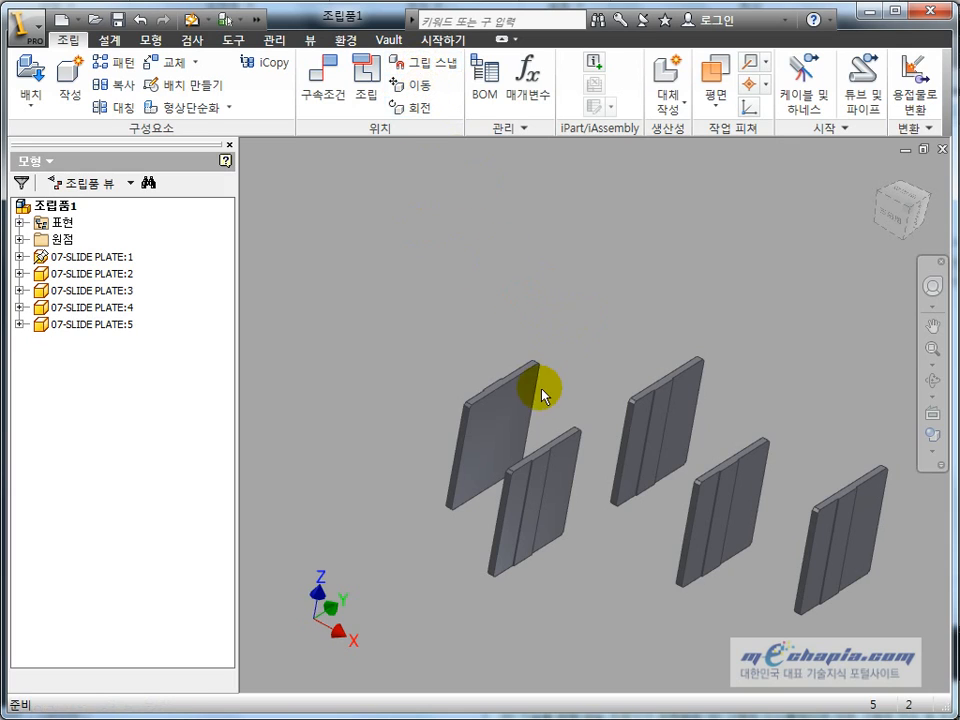
Drag occurrence 2 directly so it returns to its mated position, slide it slightly along the grounded plate, and clear the selection
drag(522, 408, 535, 475)
click(450, 486)
middle_drag(456, 486, 429, 386)
scroll(516, 398, down, 3)
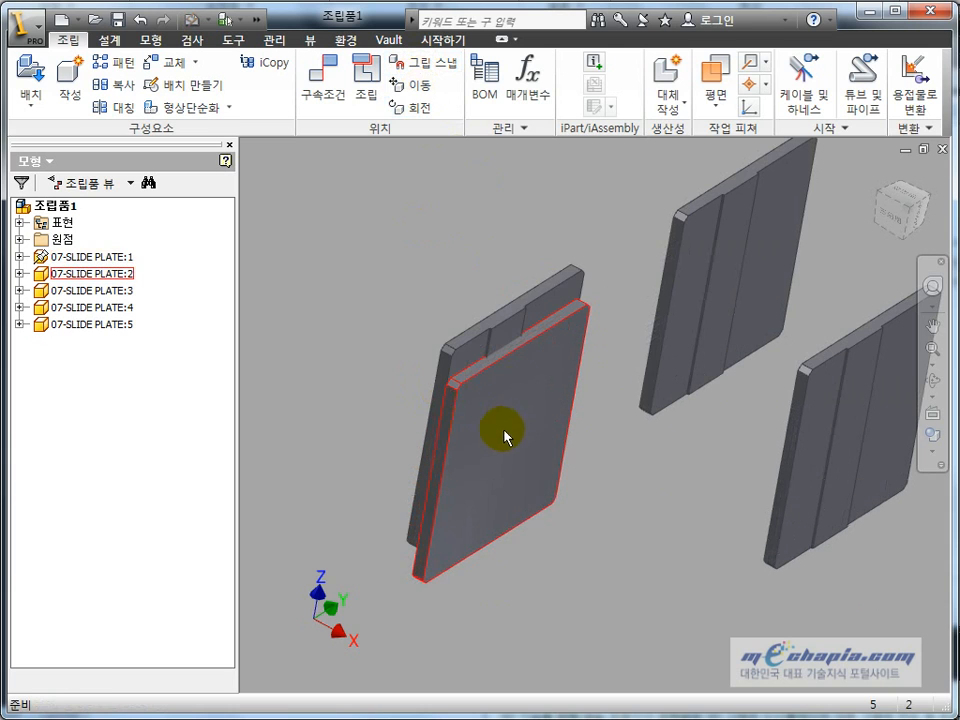
mouse_move(500, 431)
mouse_down()
mouse_move(511, 358)
mouse_move(510, 424)
mouse_up()
click(428, 268)
scroll(411, 296, up, 3)
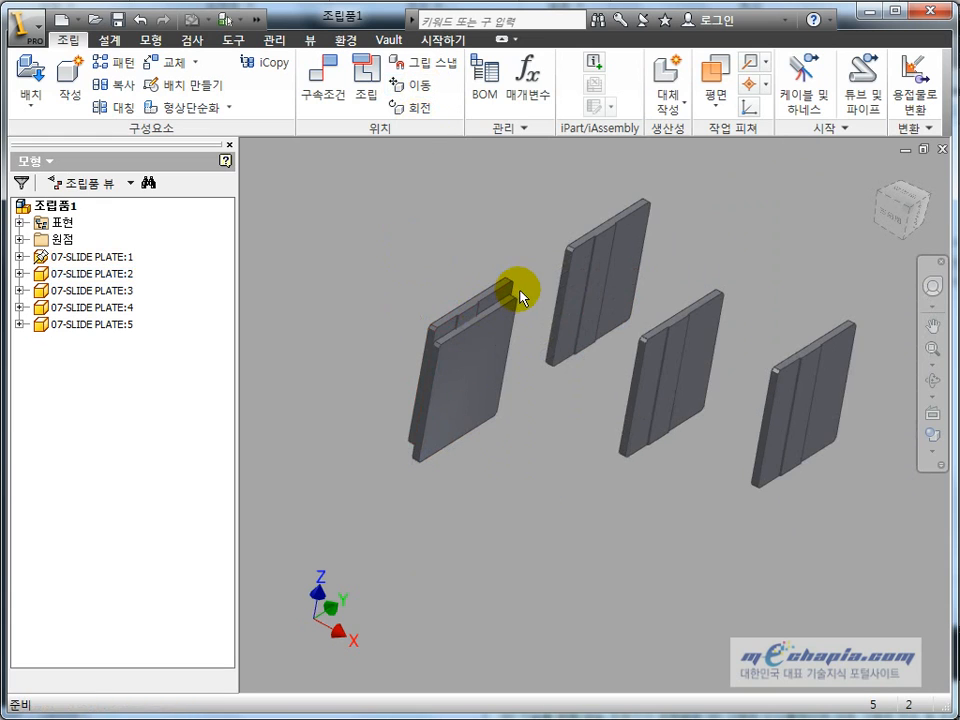
Use the Rotate command to turn occurrence 2 freely out of its constrained orientation in front of the grounded plate
scroll(519, 301, down, 4)
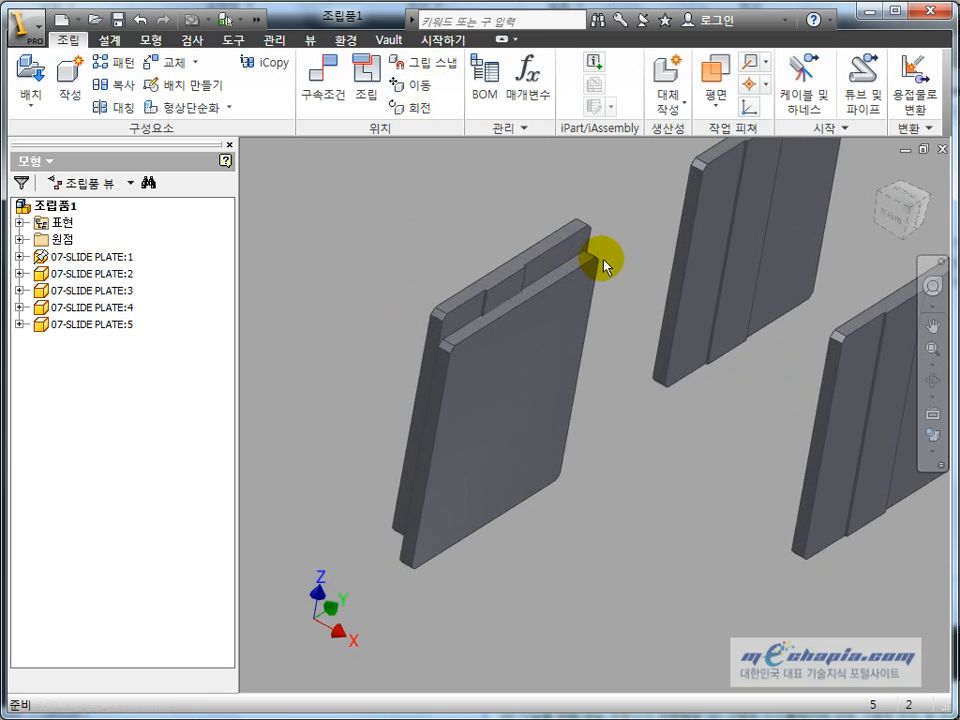
click(418, 110)
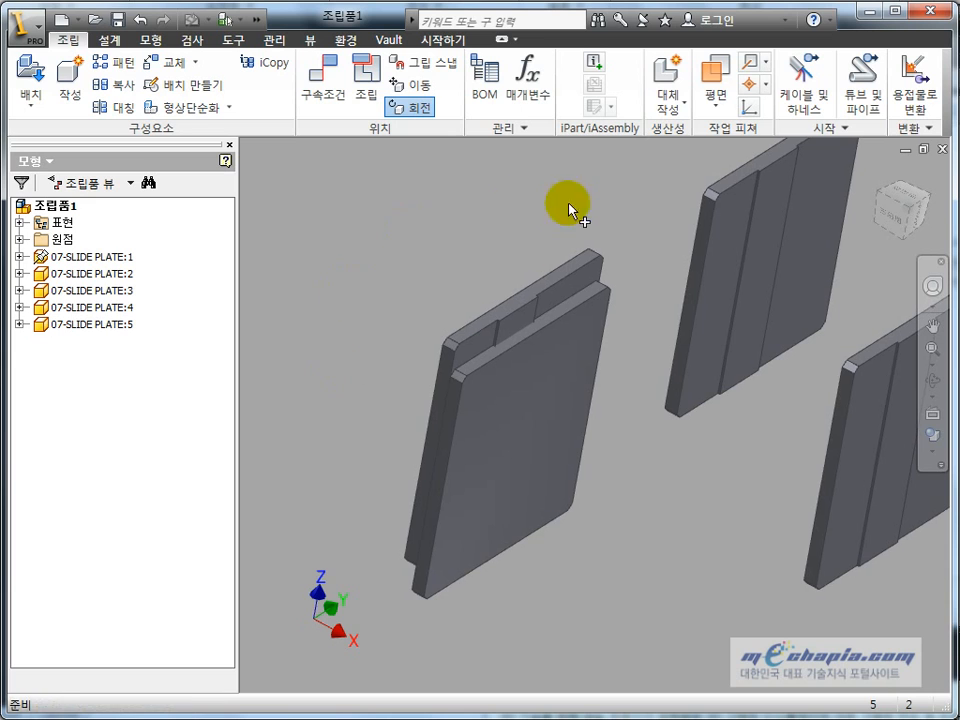
click(563, 443)
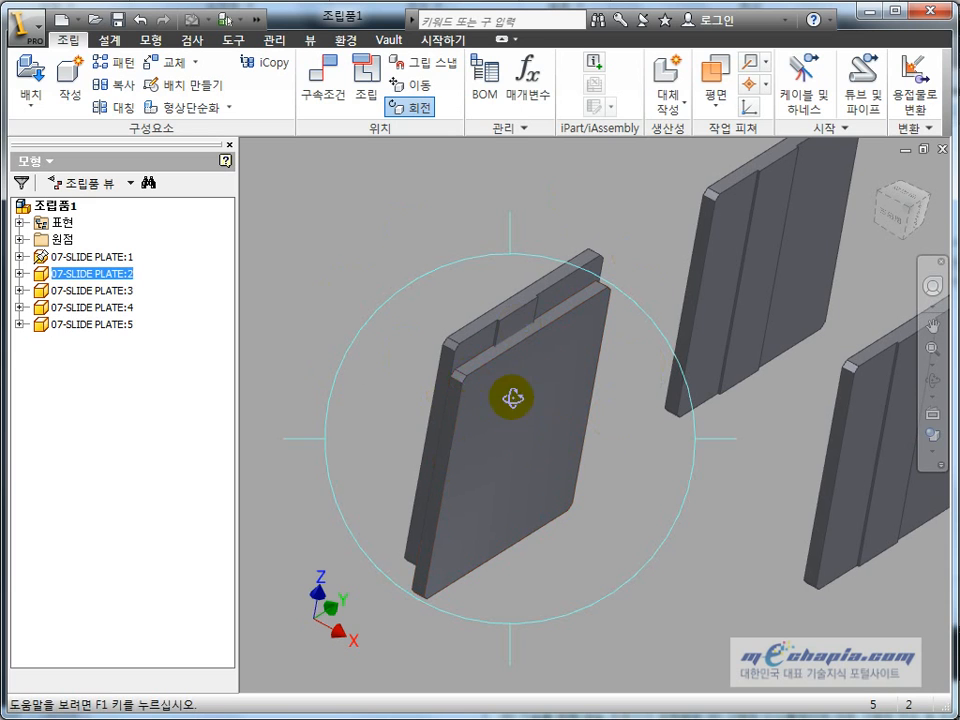
drag(512, 401, 355, 456)
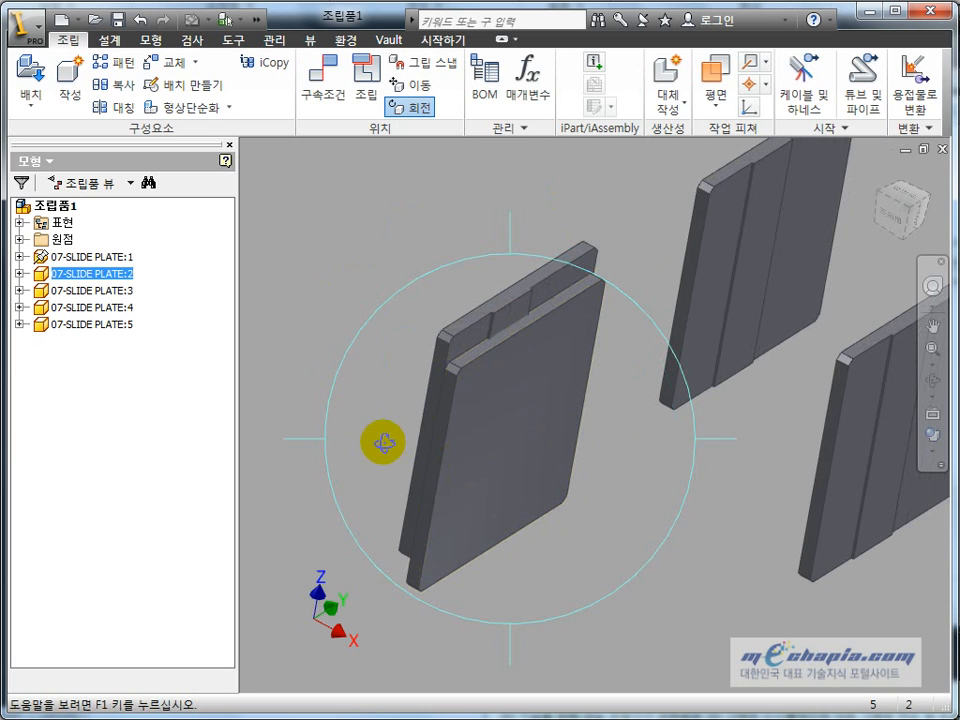
drag(386, 444, 710, 377)
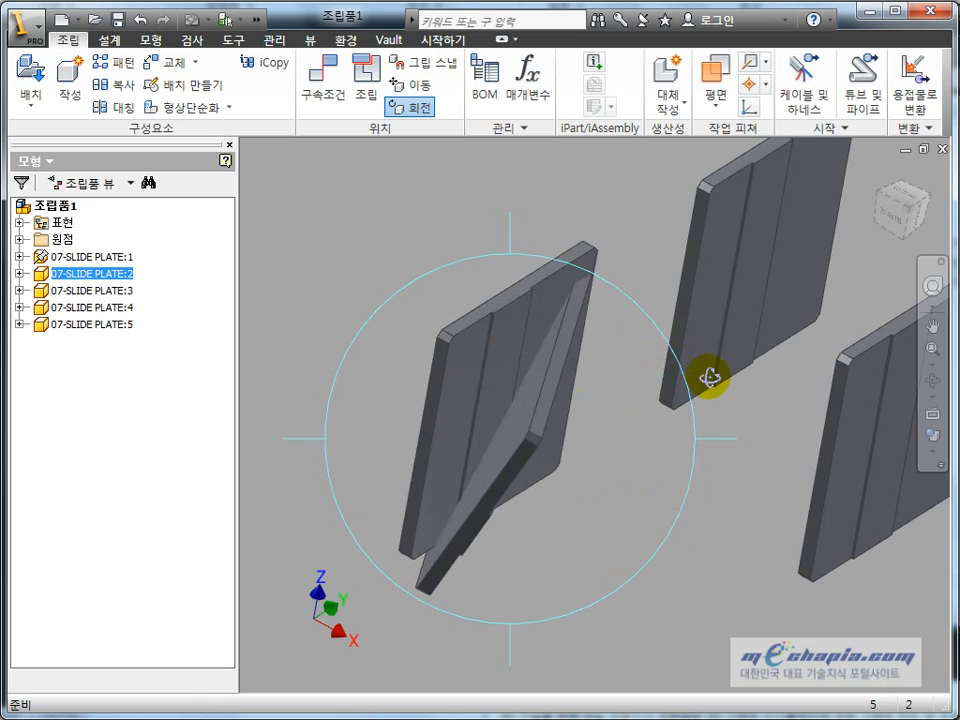
End the rotation and pull occurrence 2 directly so it returns to its mated position on the grounded plate, and clear the selection
right_click(619, 456)
click(620, 458)
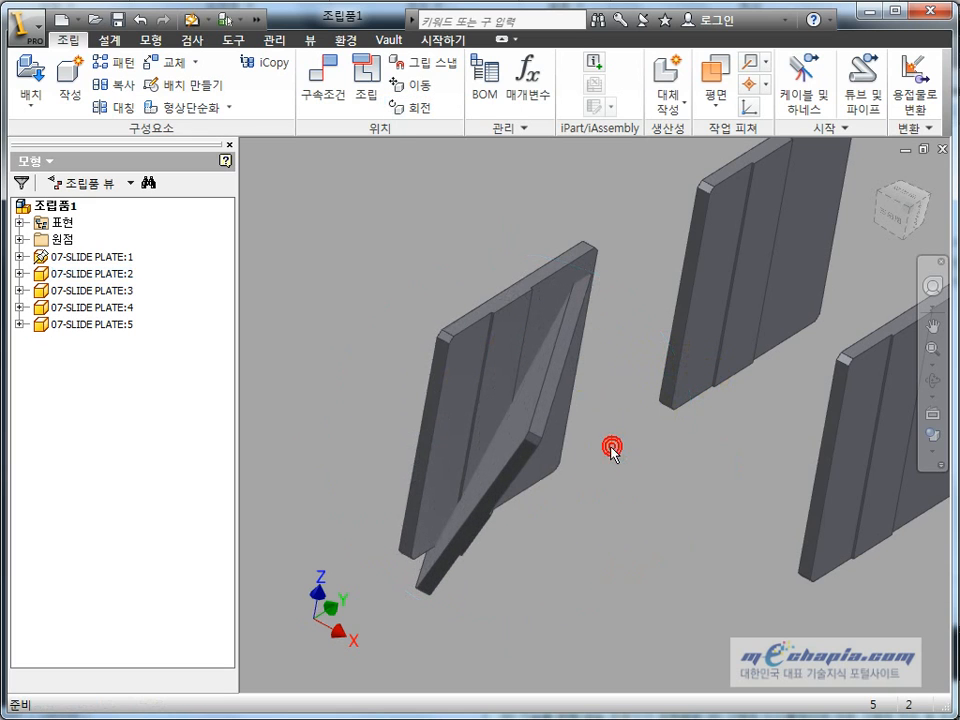
mouse_move(612, 447)
shift+middle_down()
mouse_move(607, 393)
mouse_move(602, 428)
mouse_move(583, 444)
mouse_move(595, 448)
mouse_move(606, 435)
mouse_move(611, 444)
shift+middle_up()
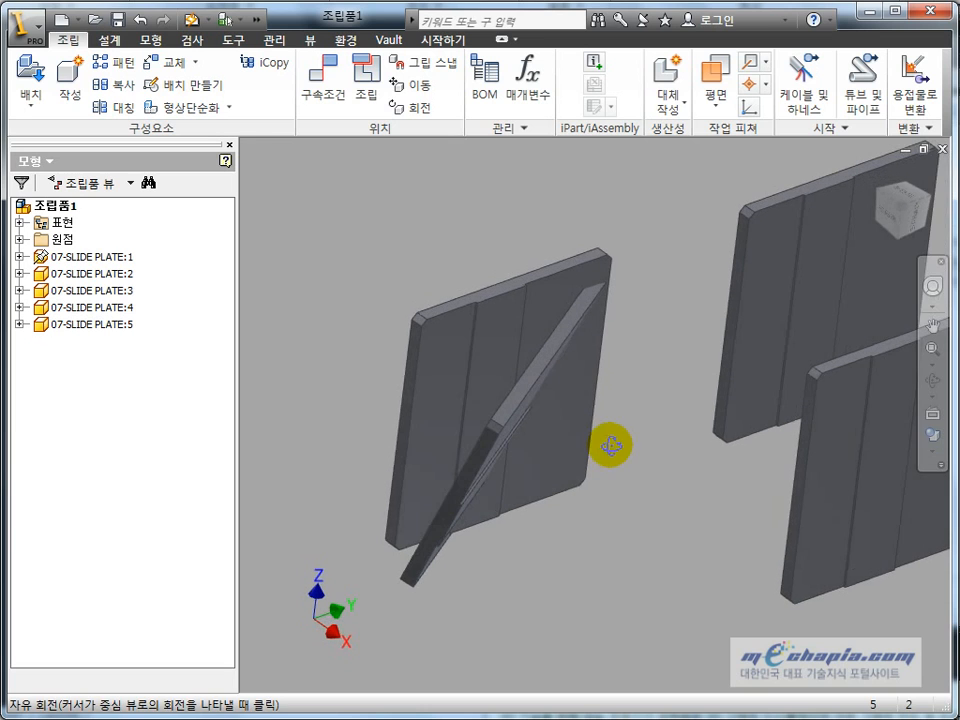
shift+middle_drag(542, 272, 540, 270)
drag(514, 407, 467, 381)
click(363, 257)
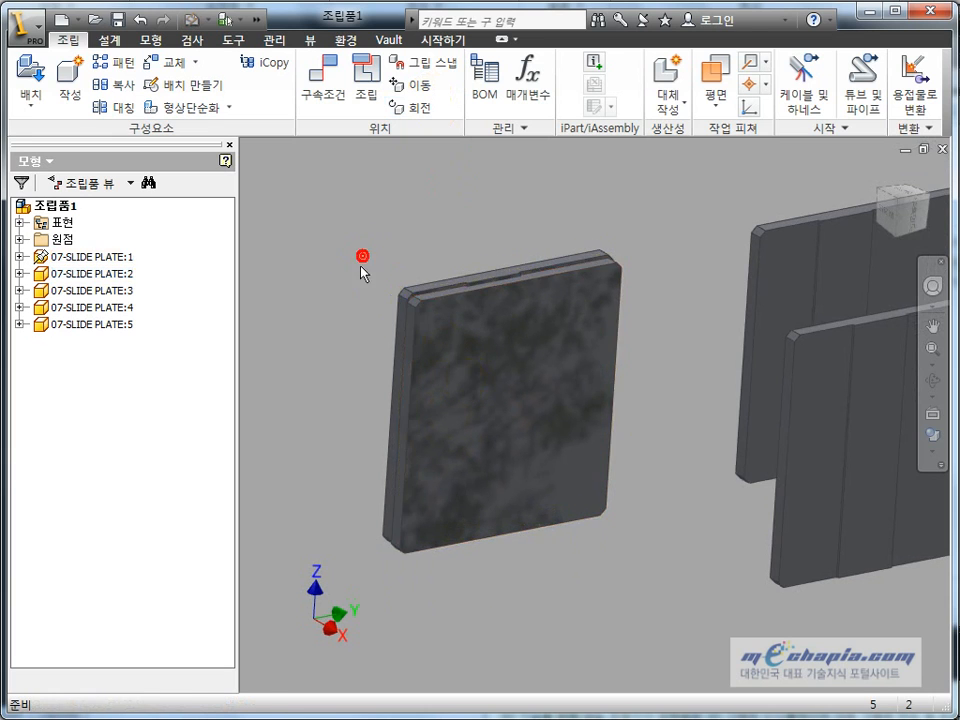
Slide occurrence 2 down along the grounded plate's mated face to expose the grounded plate's upper part, and clear the selection
scroll(364, 257, up, 3)
shift+middle_drag(364, 257, 390, 283)
middle_click(391, 284)
middle_click(391, 284)
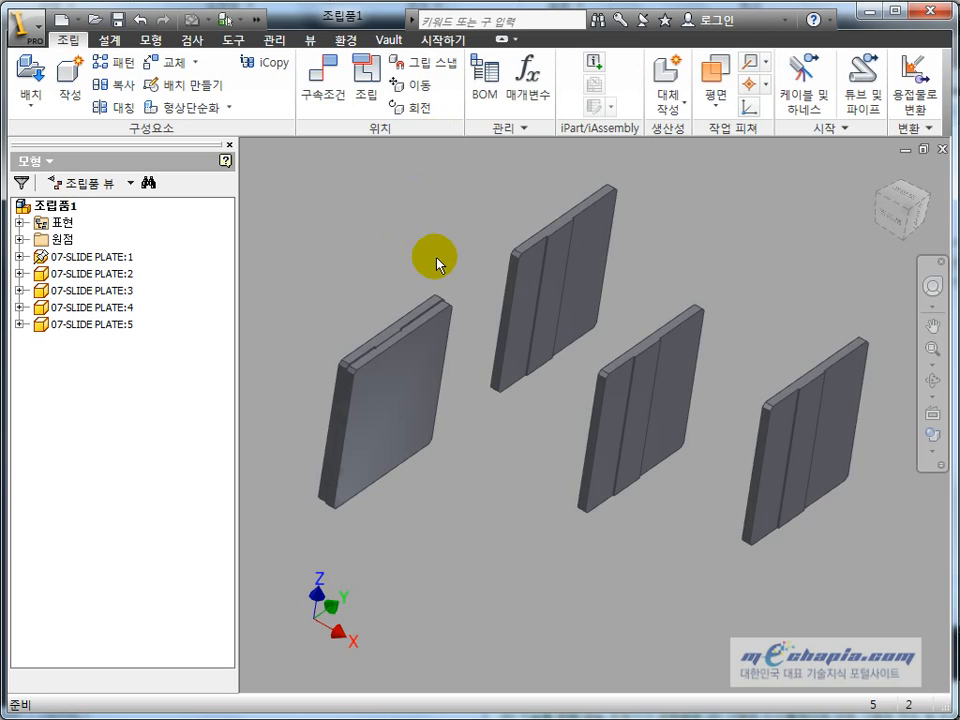
middle_drag(450, 471, 481, 470)
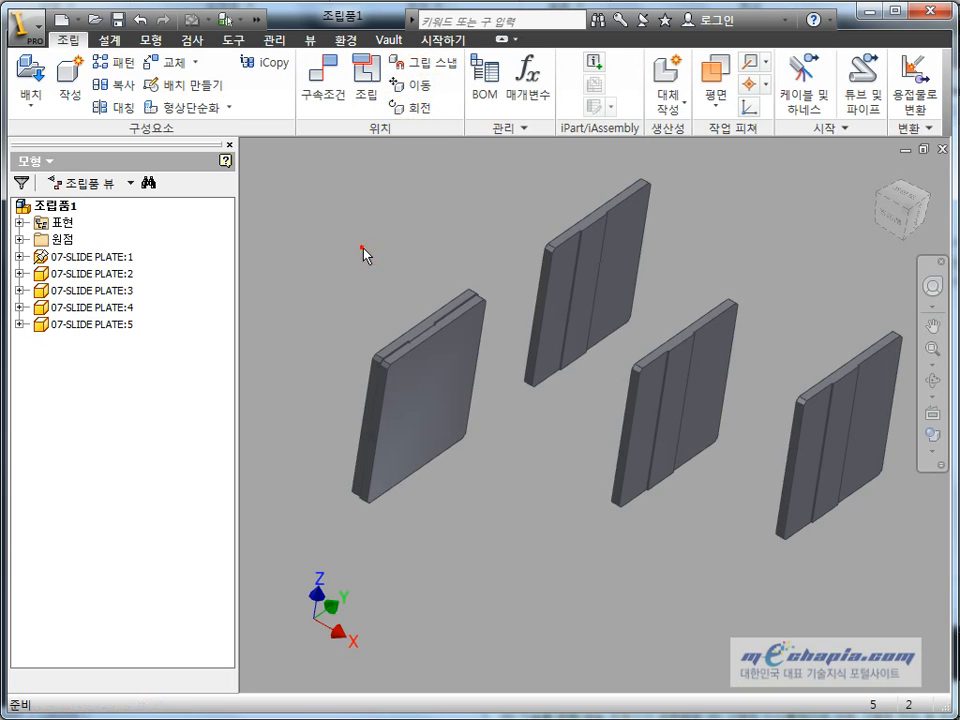
drag(423, 367, 435, 414)
click(406, 262)
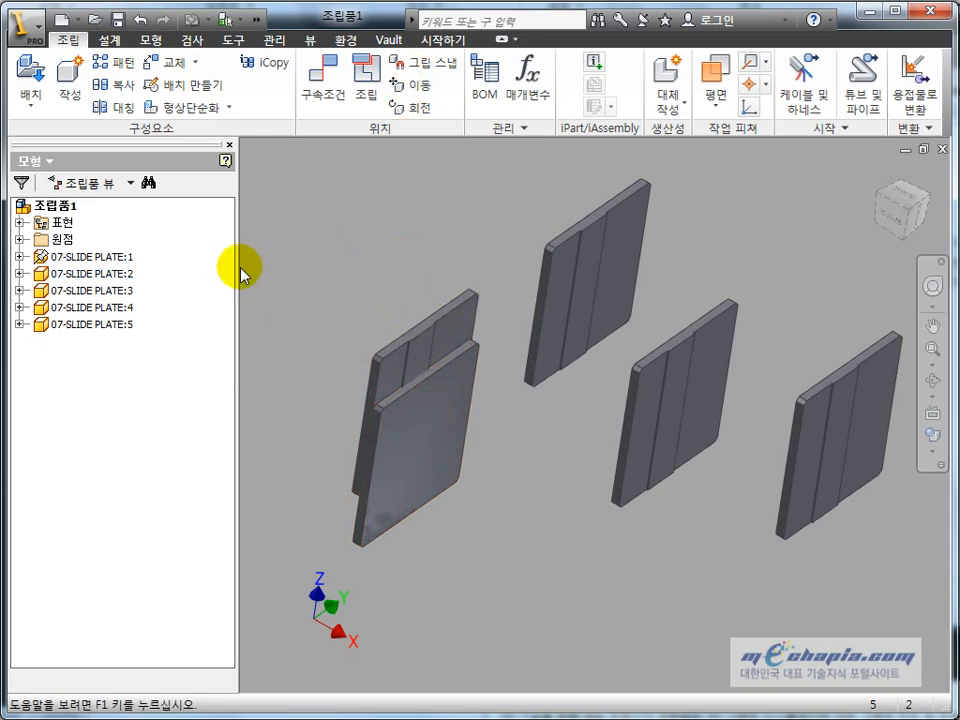
Highlight the grounded 07-SLIDE PLATE:1 from the model tree to identify it in the assembly, and clear the selection
click(62, 257)
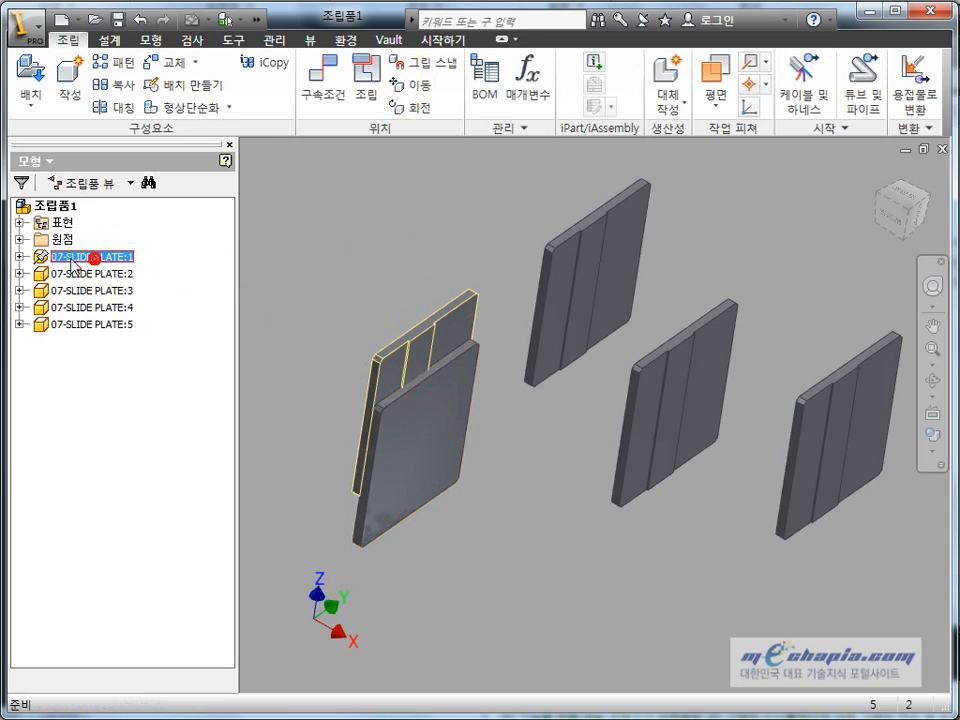
click(388, 256)
click(106, 259)
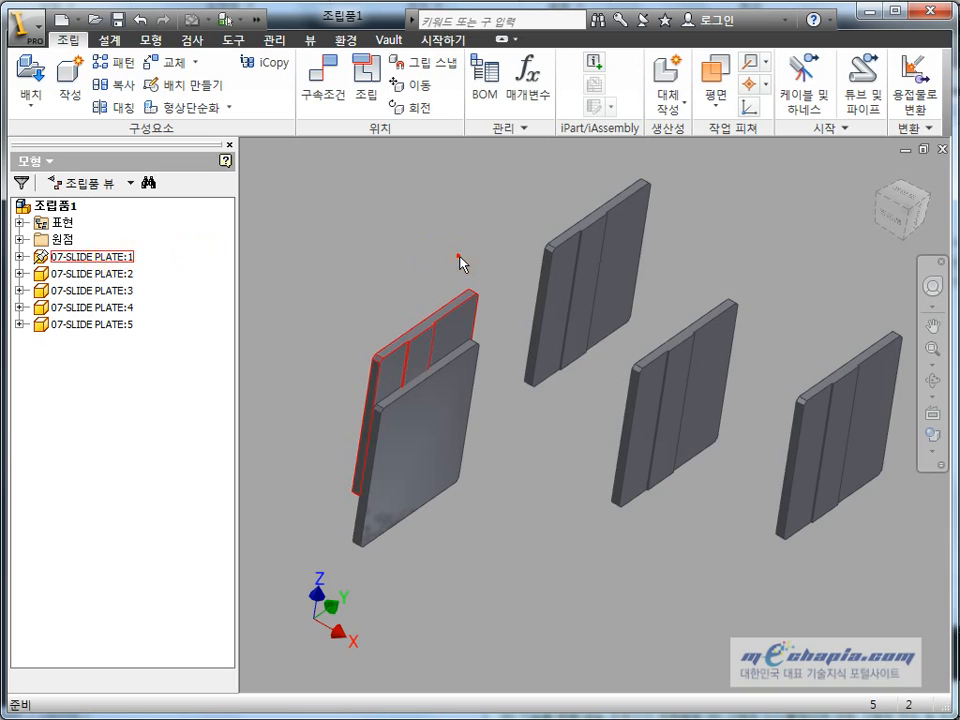
click(388, 239)
Try to displace the grounded 07-SLIDE PLATE:1 with the Move command, both without and with the plate selected beforehand
click(418, 87)
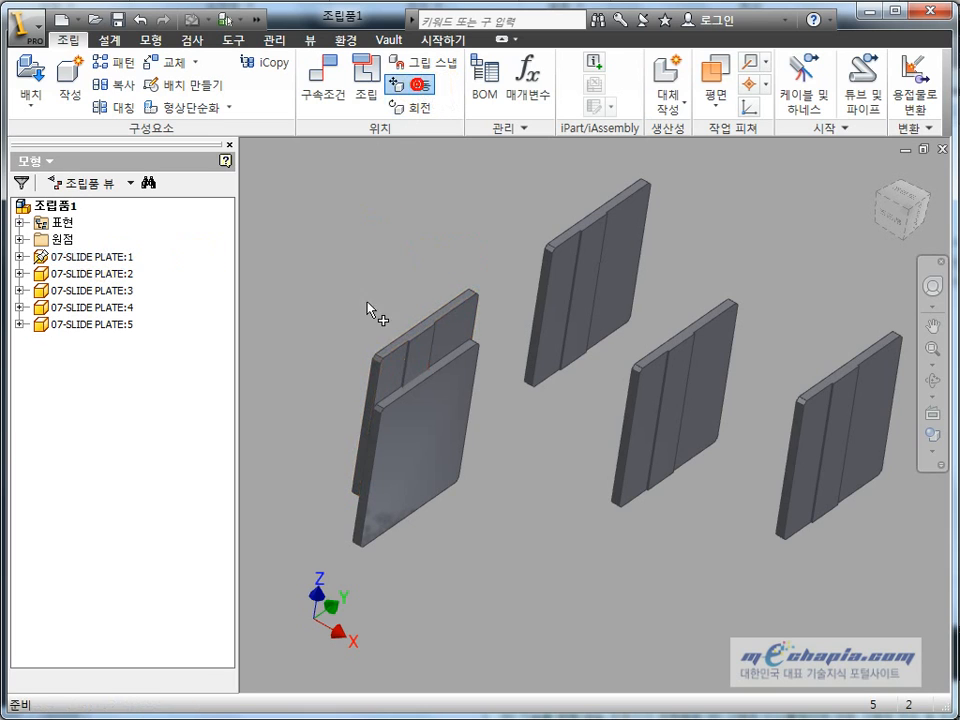
click(400, 361)
click(355, 256)
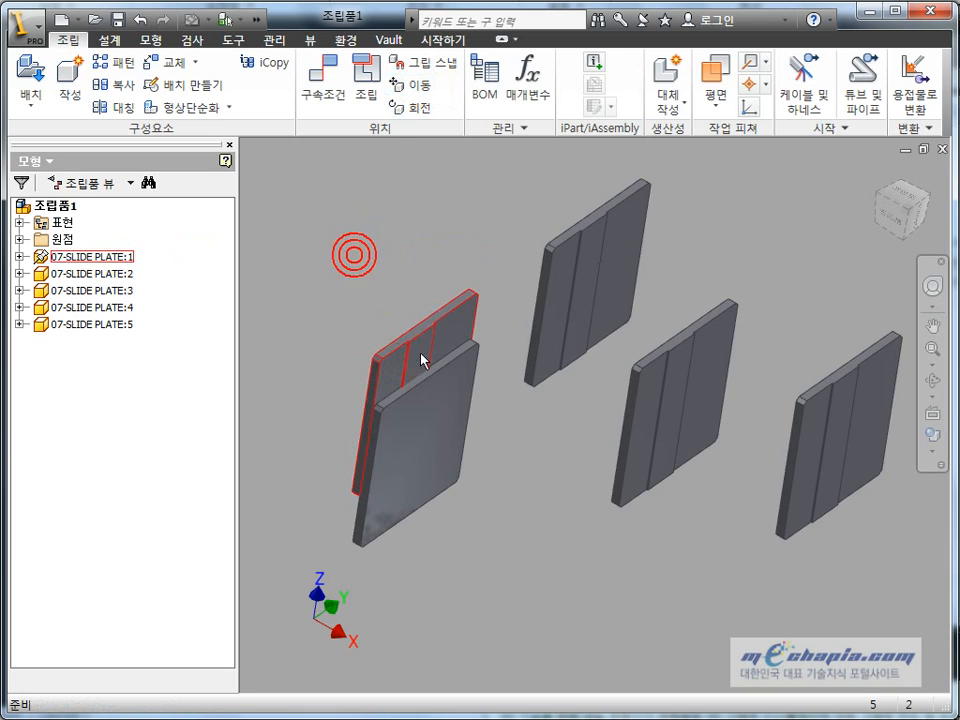
click(420, 360)
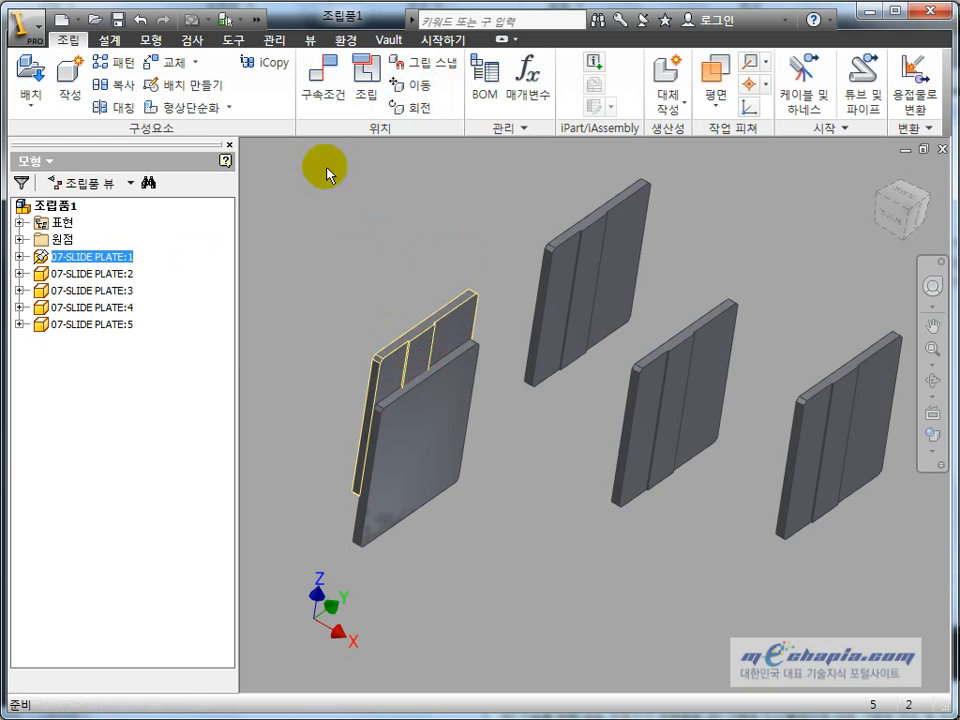
click(405, 88)
click(408, 372)
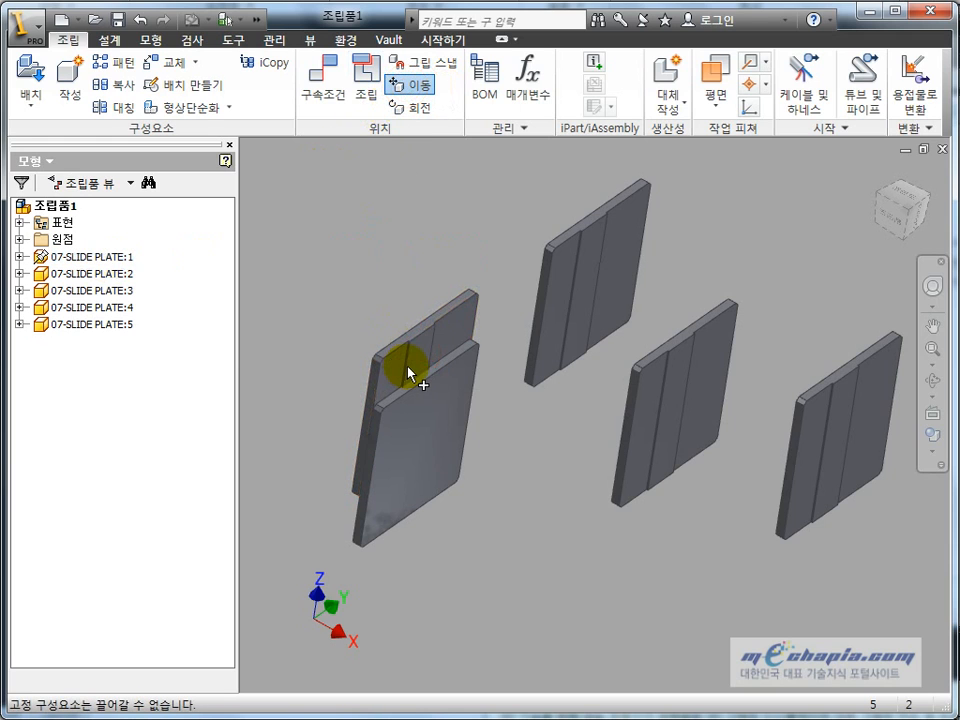
Try to turn the grounded plate with the Rotate command, leave the command, and select 07-SLIDE PLATE:1 in the model tree
click(425, 108)
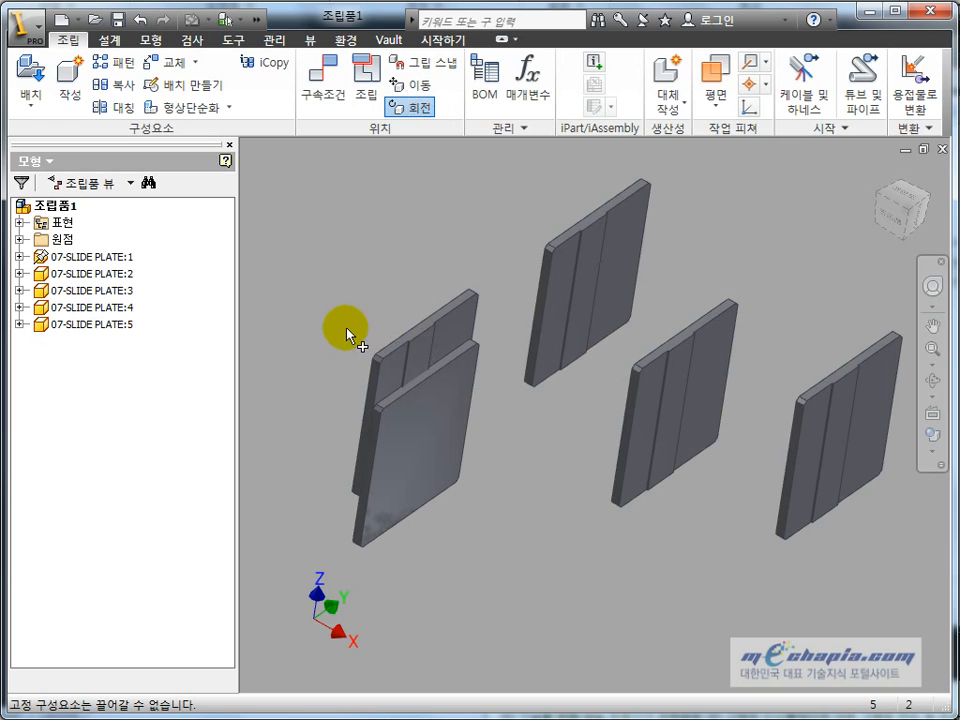
click(386, 317)
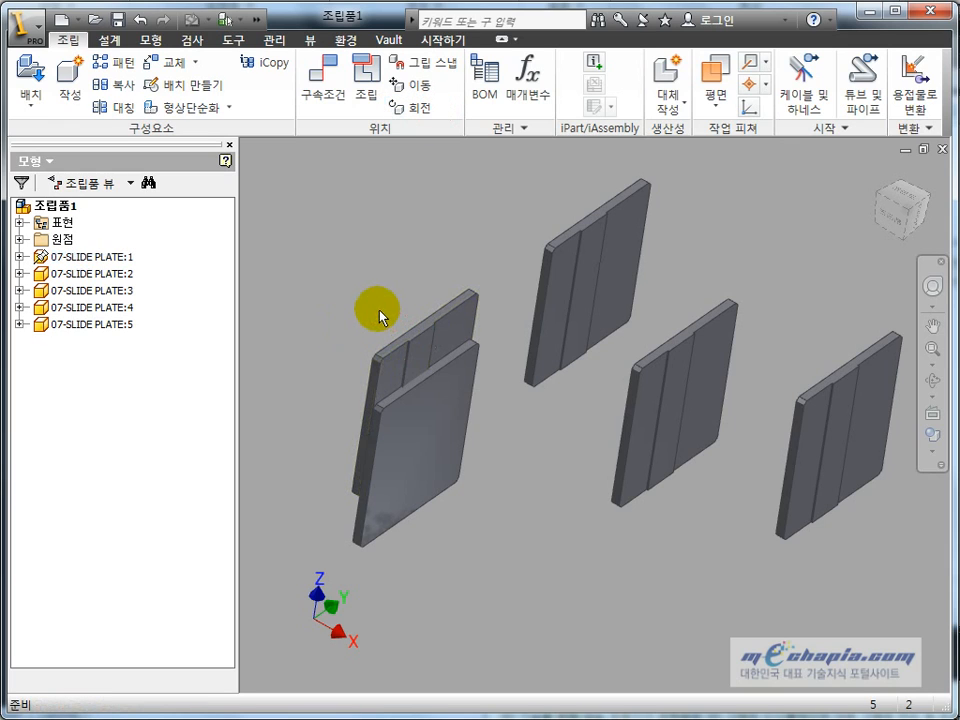
click(108, 257)
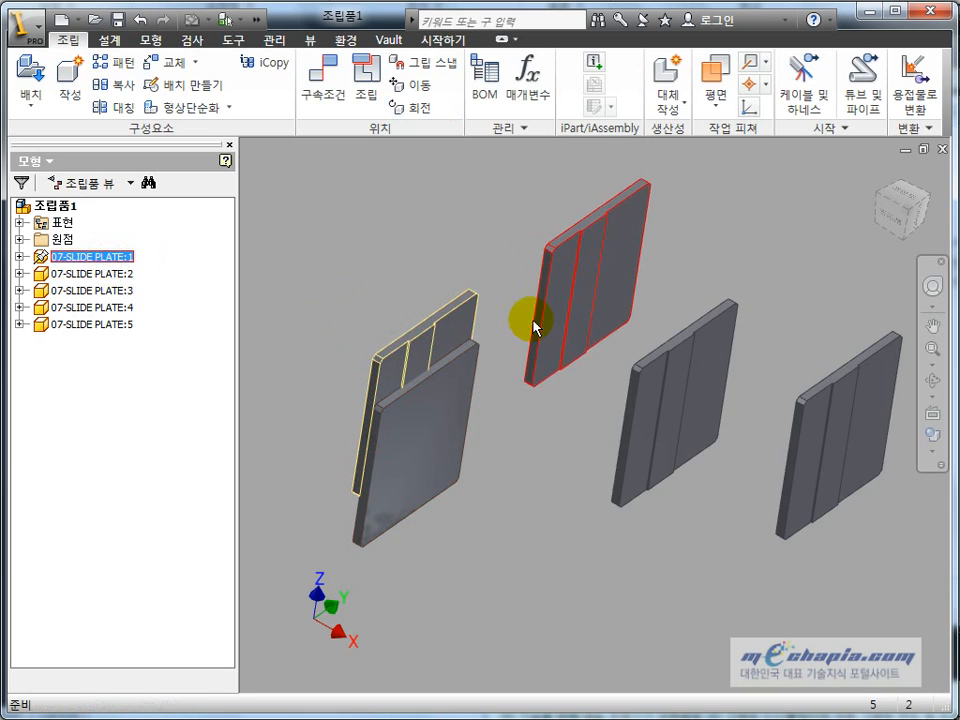